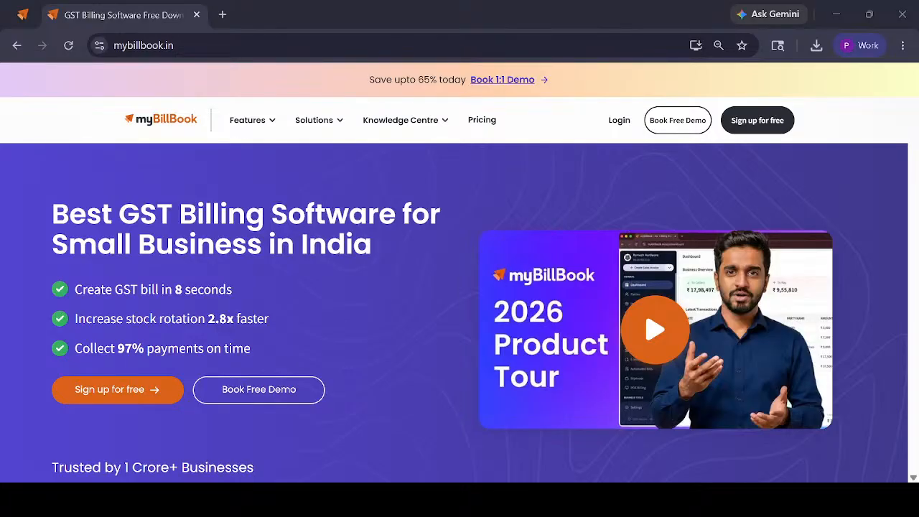
left_click(222, 15)
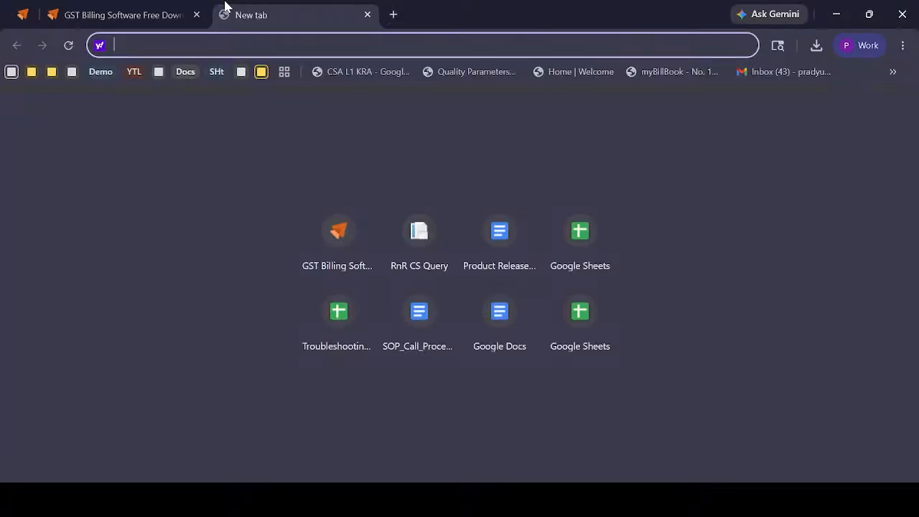
left_click(367, 15)
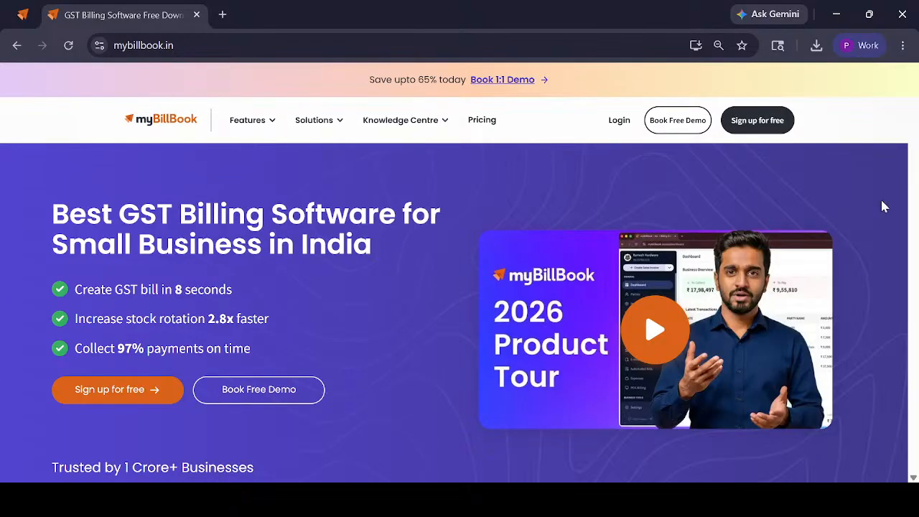
left_click(619, 129)
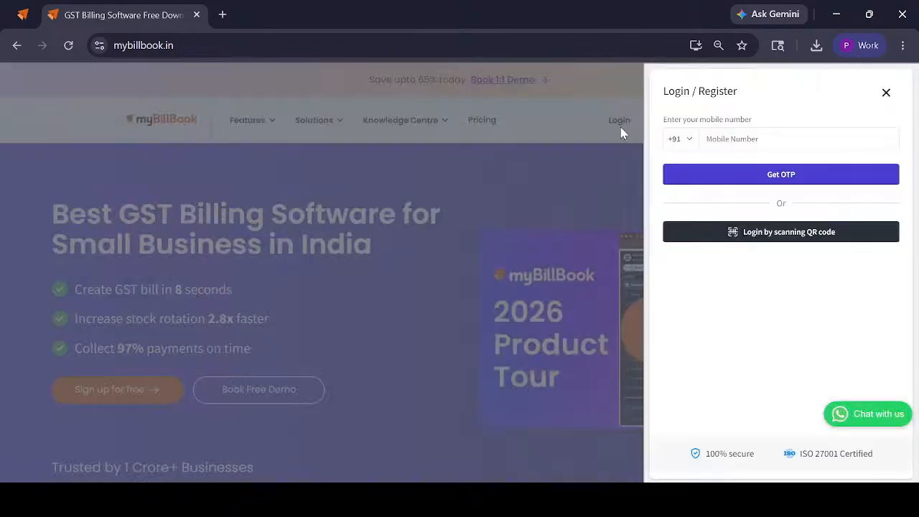
left_click(886, 94)
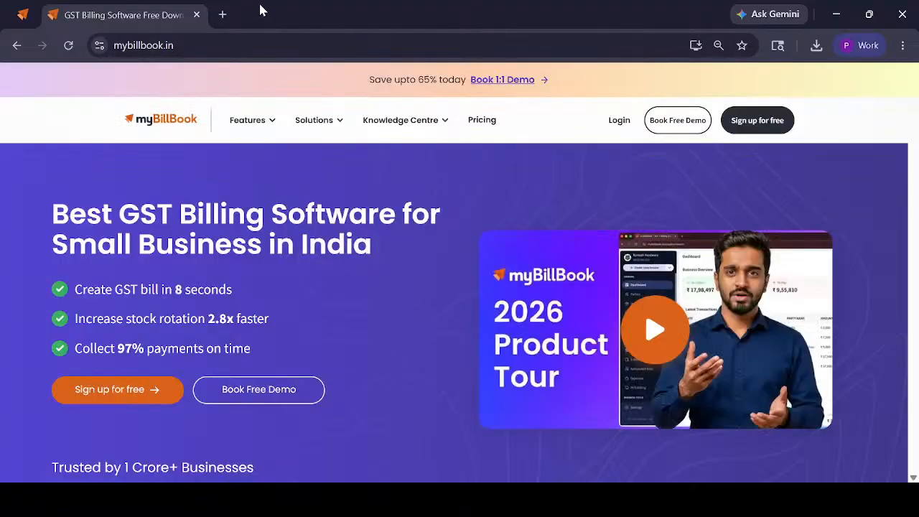
Close the current myBillBook page and load mybillbook.in in a fresh browser tab
left_click(193, 15)
left_click(51, 14)
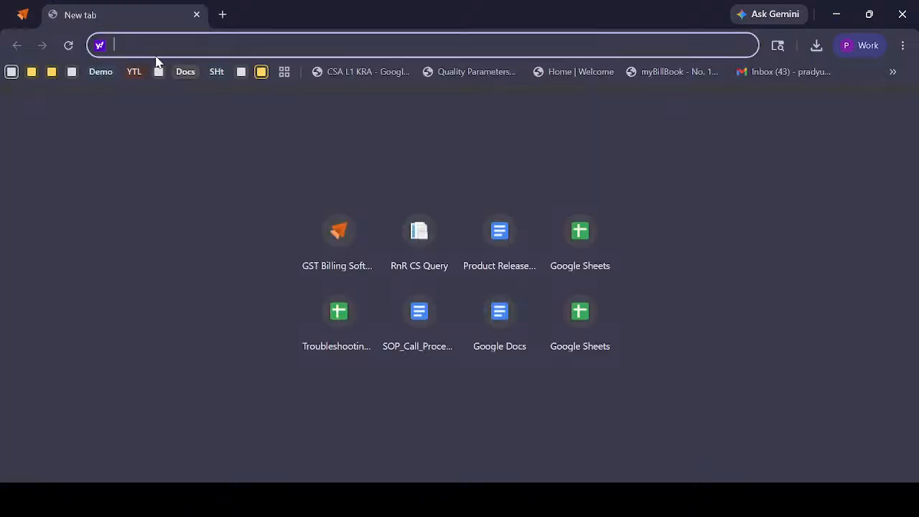
type("mybillb")
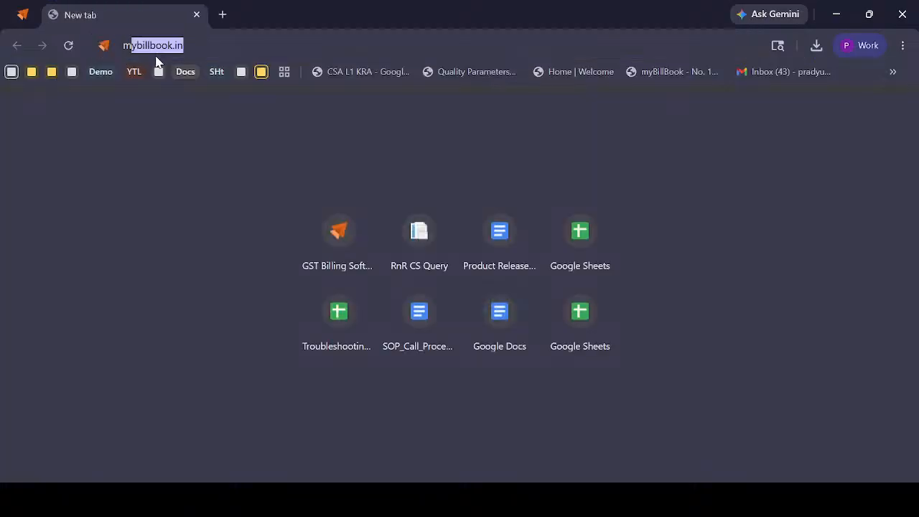
type("oo")
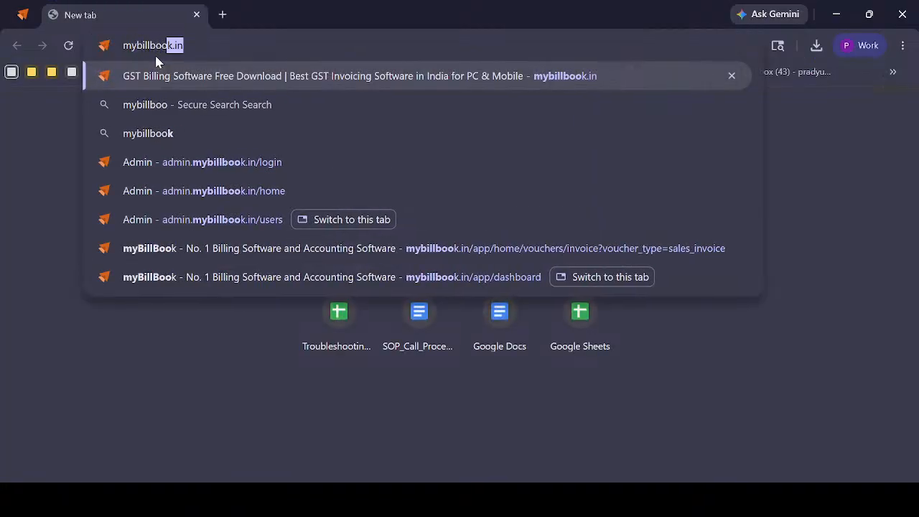
type("k.im")
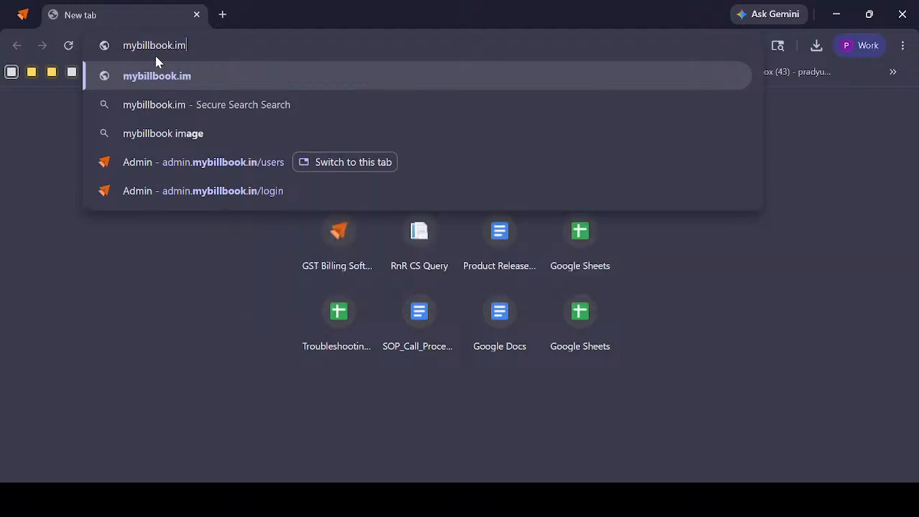
key("BackSpace")
type("n")
key("Return")
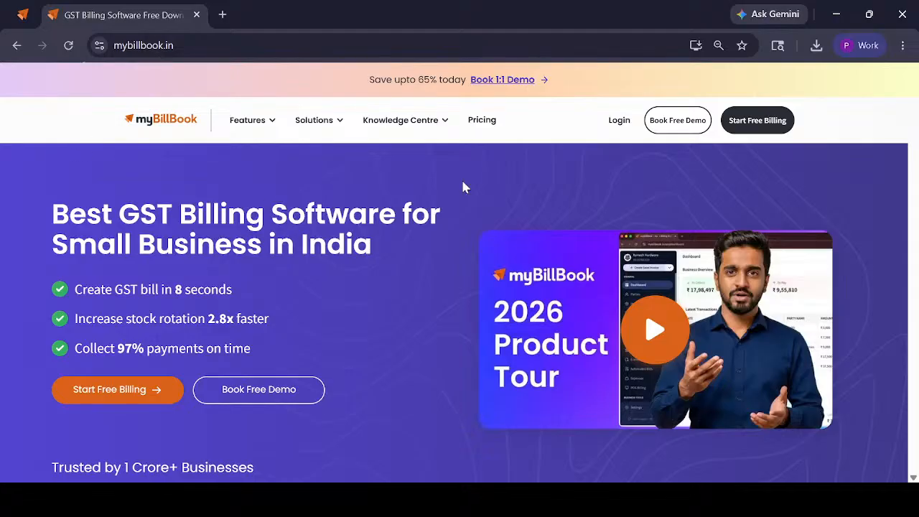
Open the login form, view its QR code login option, and return to the mobile number login
left_click(614, 120)
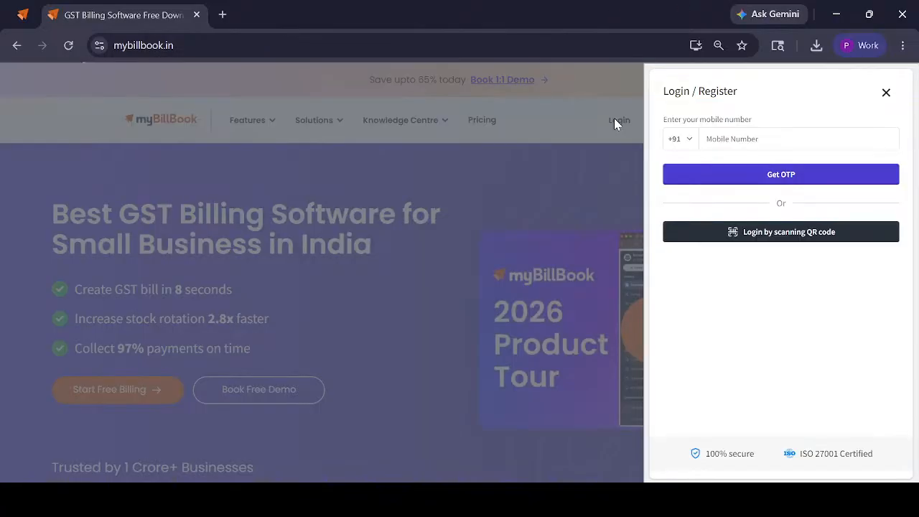
left_click(730, 140)
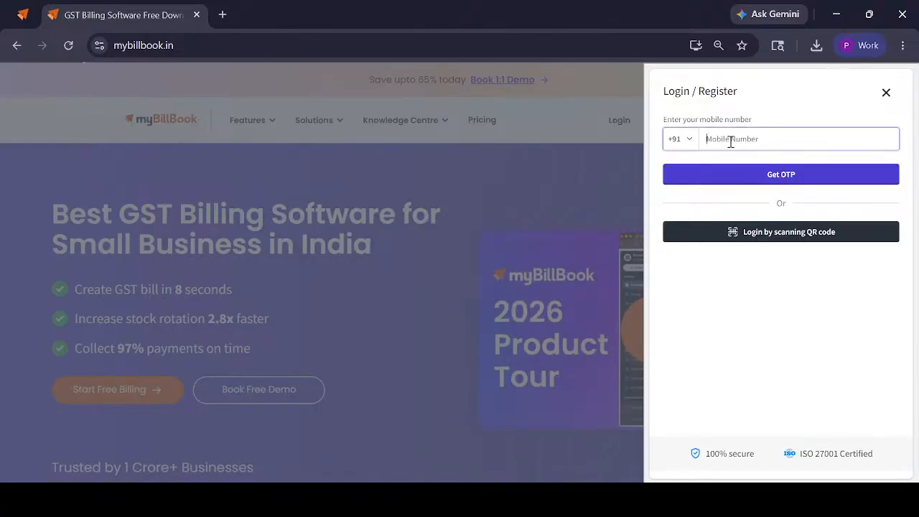
left_click(707, 324)
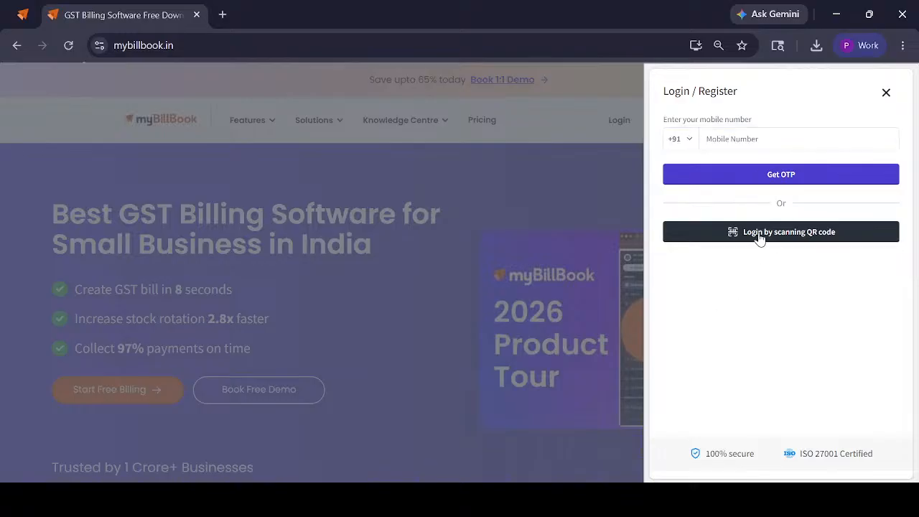
left_click(759, 233)
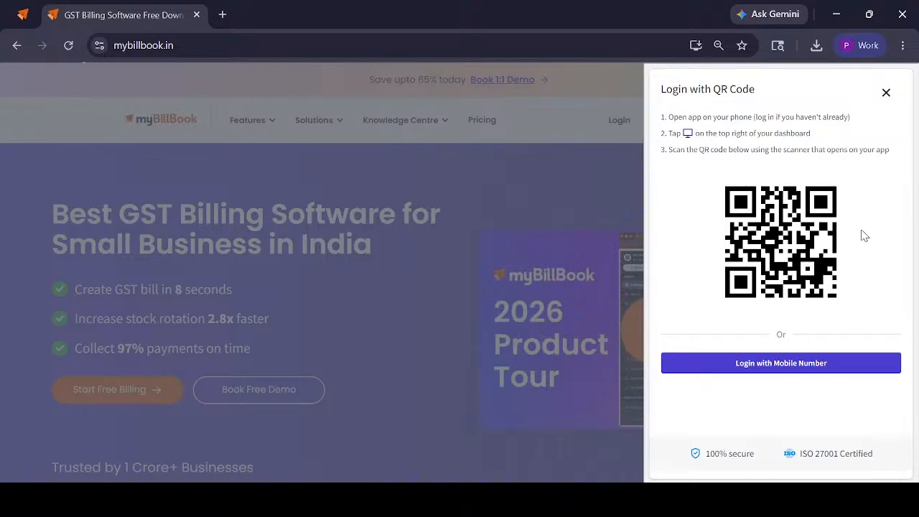
left_click(781, 363)
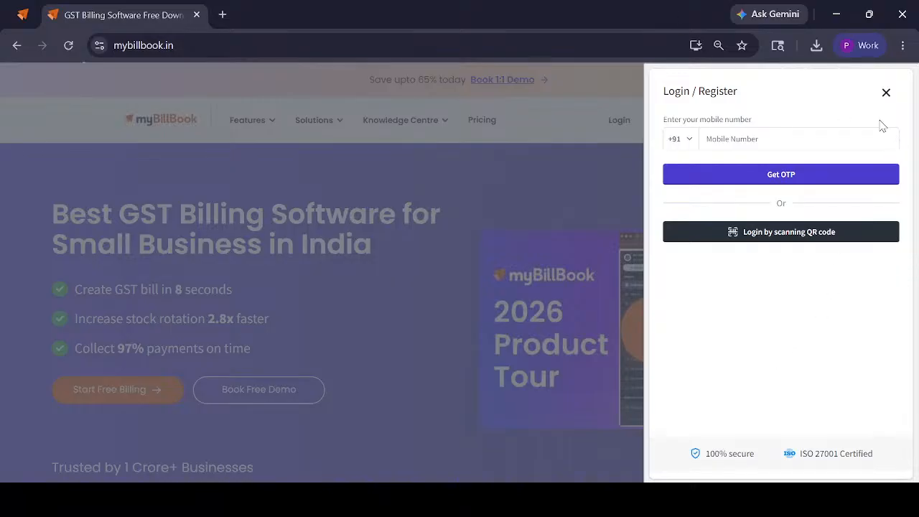
Try to request a login OTP by pasting the account's mobile number
left_click(748, 137)
key("ctrl+v")
left_click(769, 178)
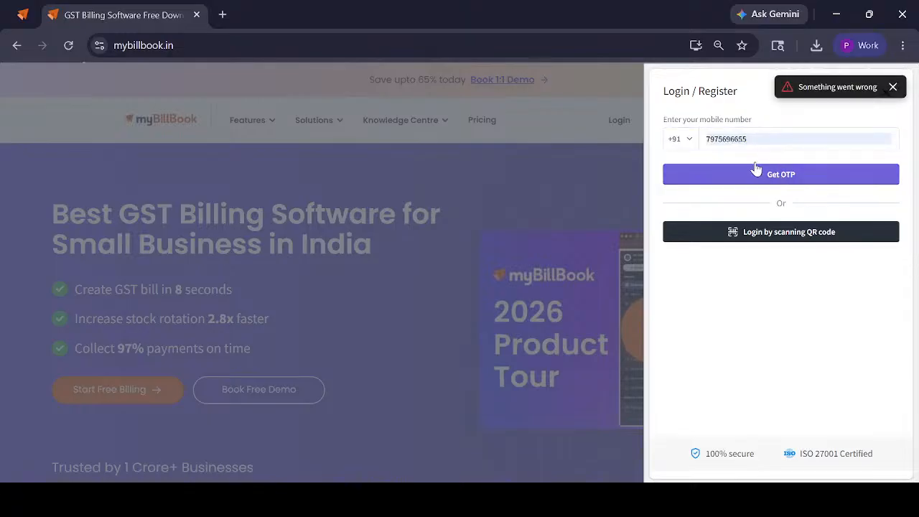
Clear the mobile number, re-enter it manually, and request the login OTP again
left_click(875, 141)
left_click_drag(839, 141, 504, 144)
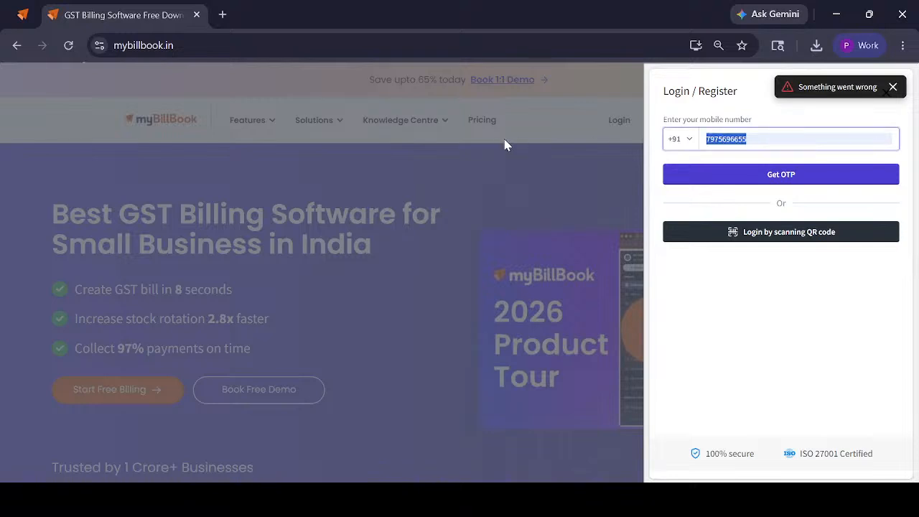
key("BackSpace")
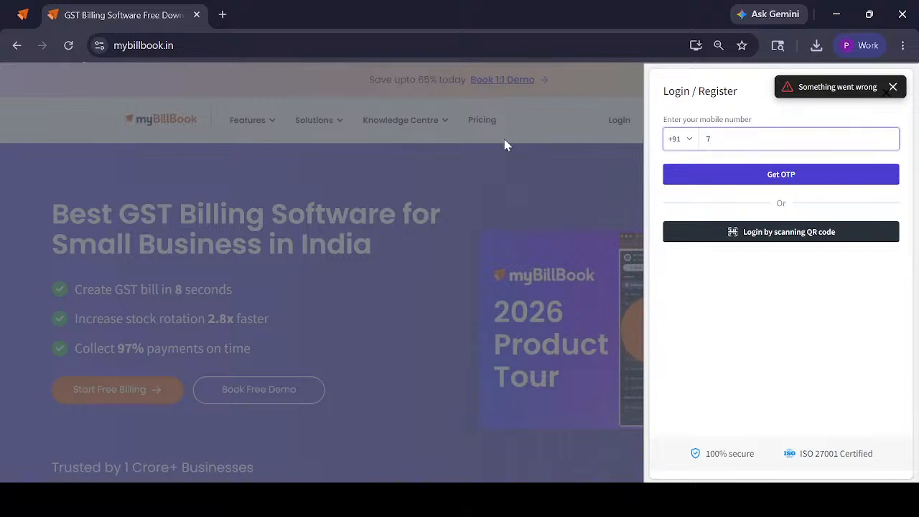
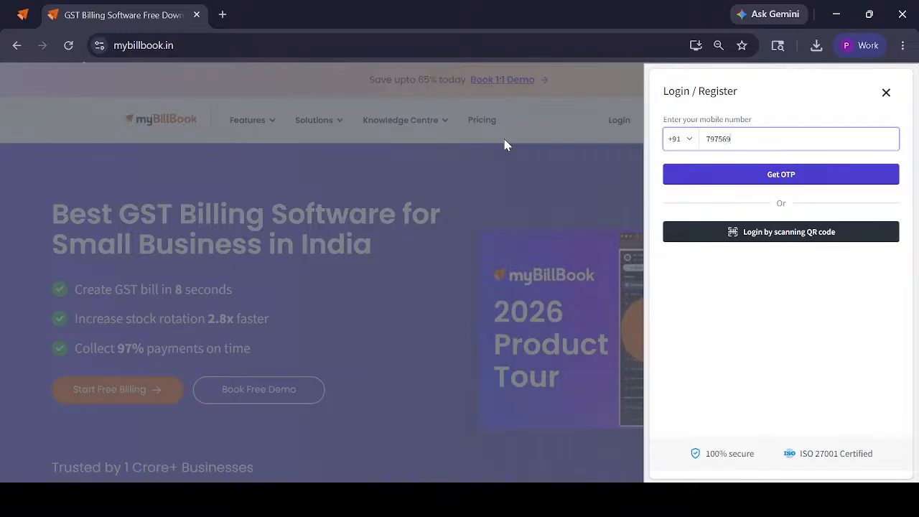
left_click(730, 178)
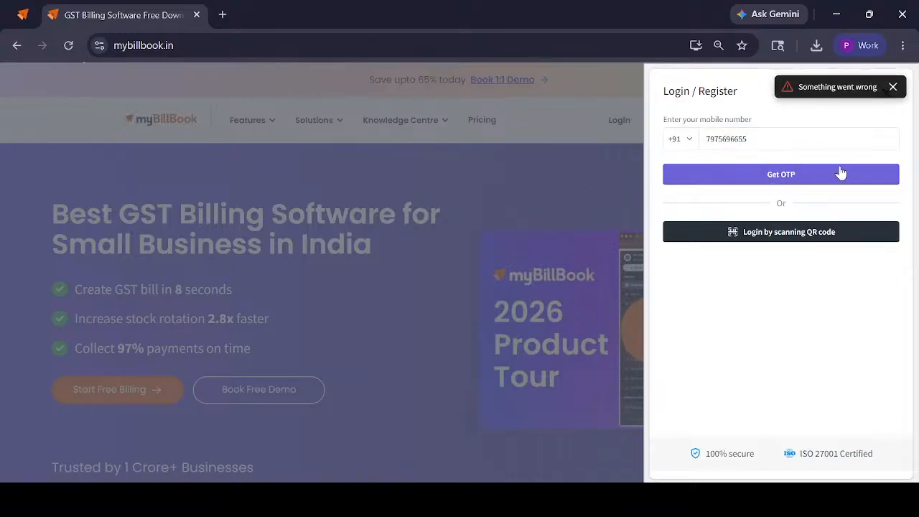
Reopen the login form, log in by scanning the QR code, and dismiss the demo booking pop-up on the dashboard
left_click(892, 87)
left_click(887, 94)
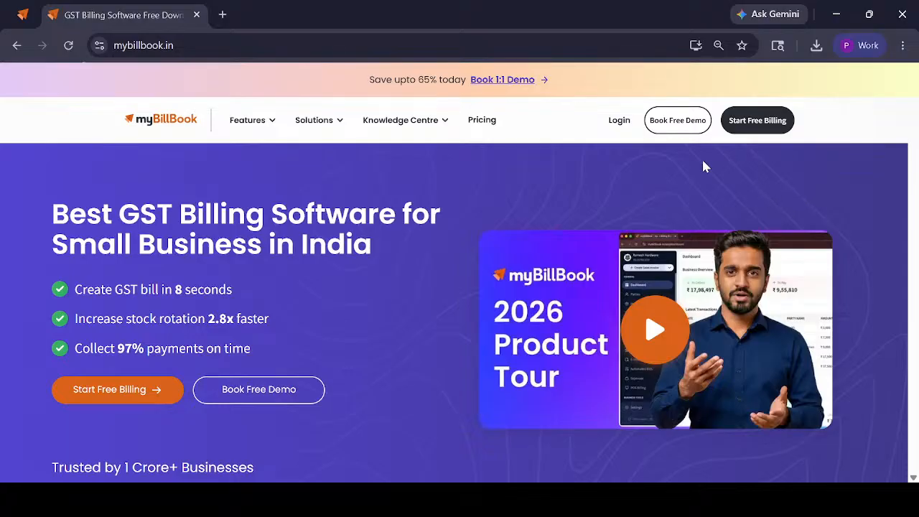
left_click(615, 122)
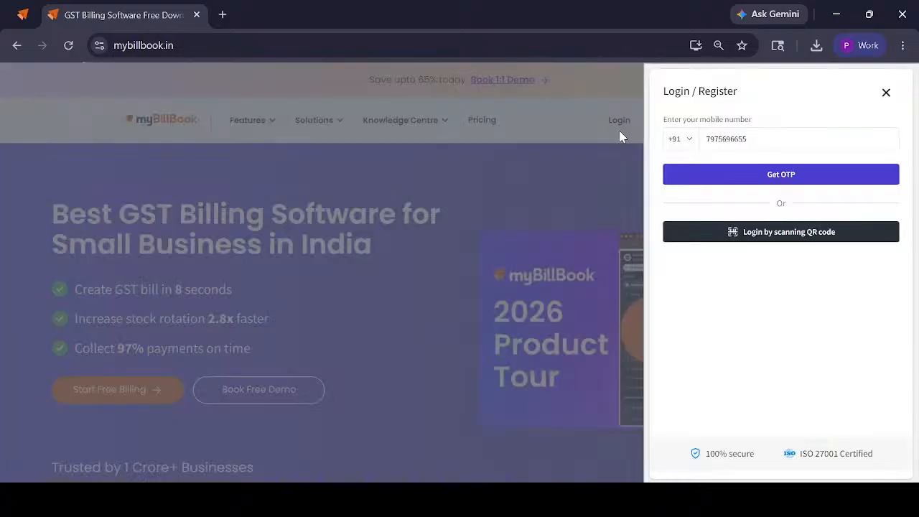
left_click(707, 236)
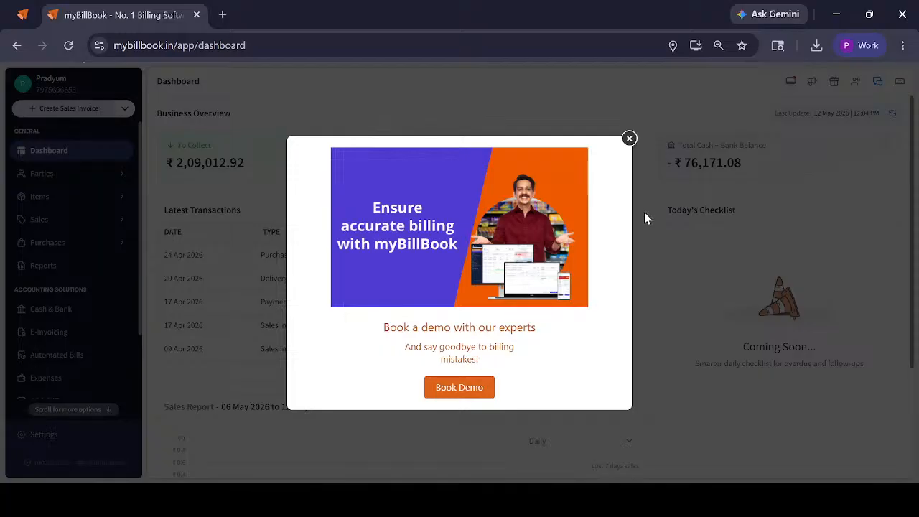
left_click(629, 139)
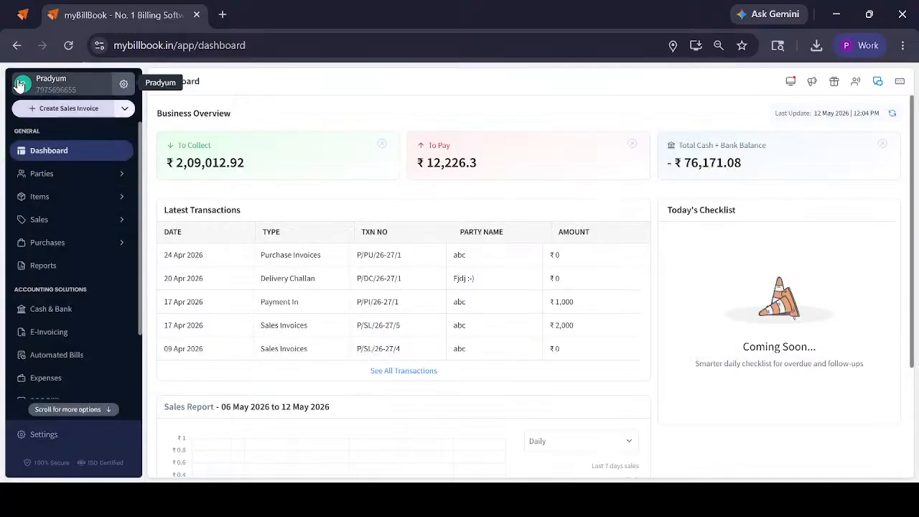
Open the business settings and inspect the form for creating a new business, closing it without saving
left_click(119, 83)
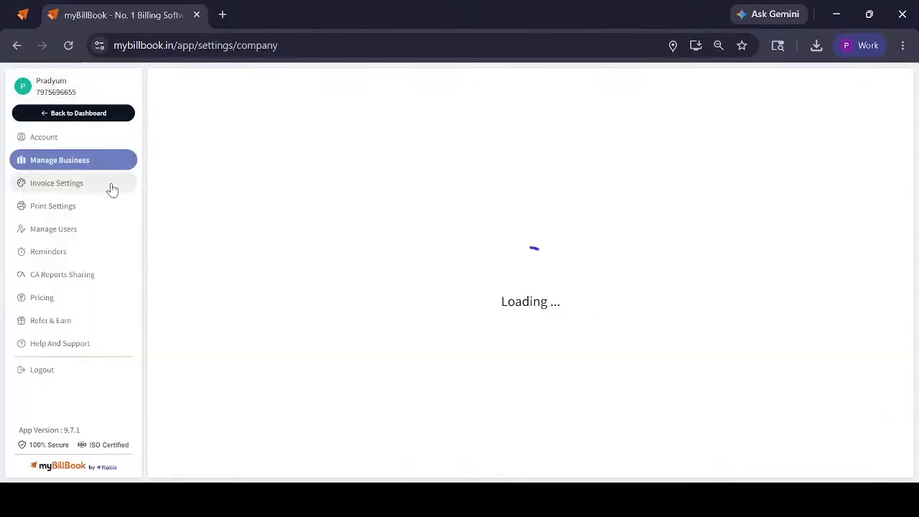
left_click(81, 94)
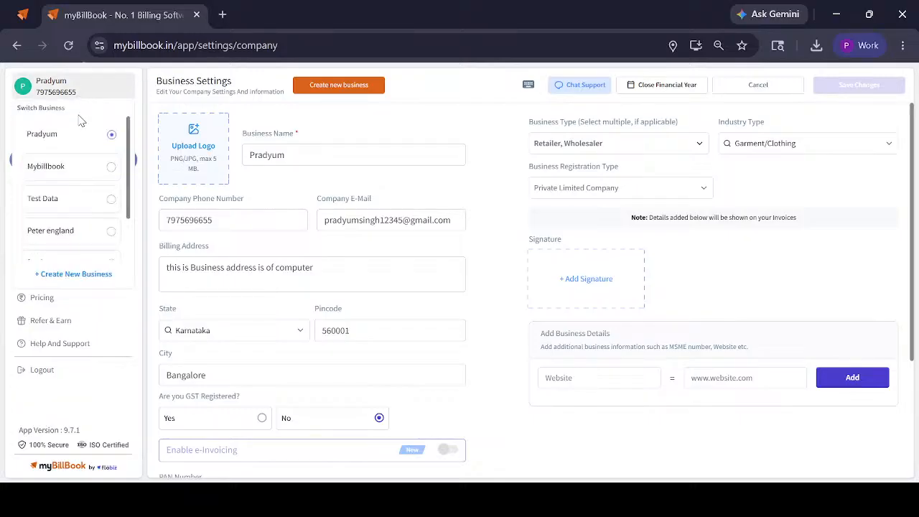
left_click(91, 278)
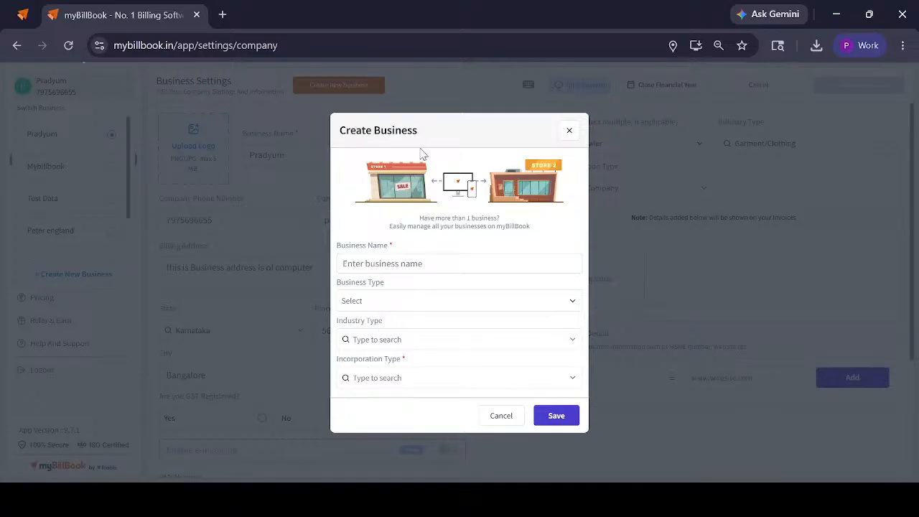
left_click(570, 131)
Switch to the Mybillbook business and open its business settings
left_click(75, 94)
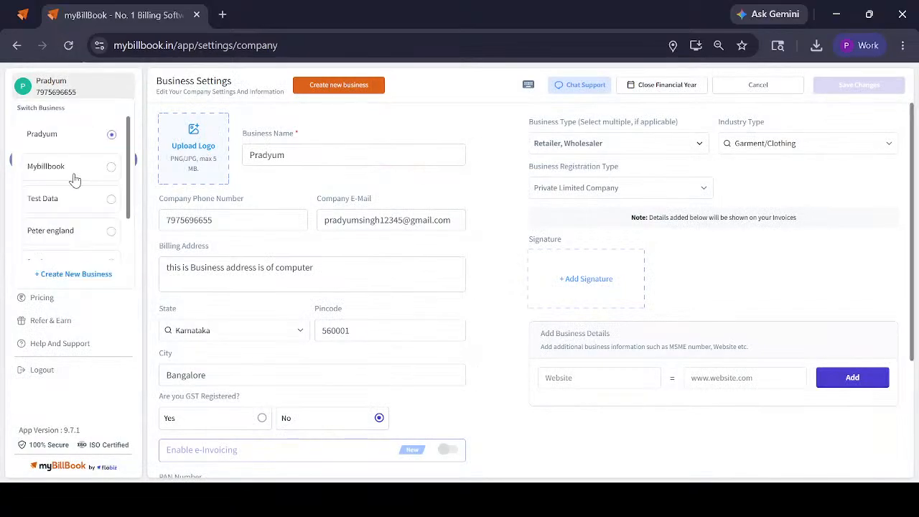
left_click(75, 179)
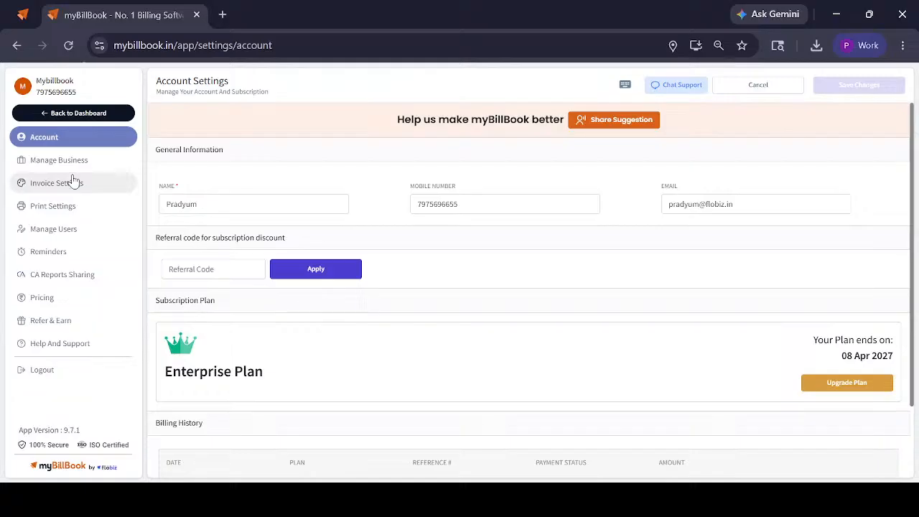
left_click(72, 168)
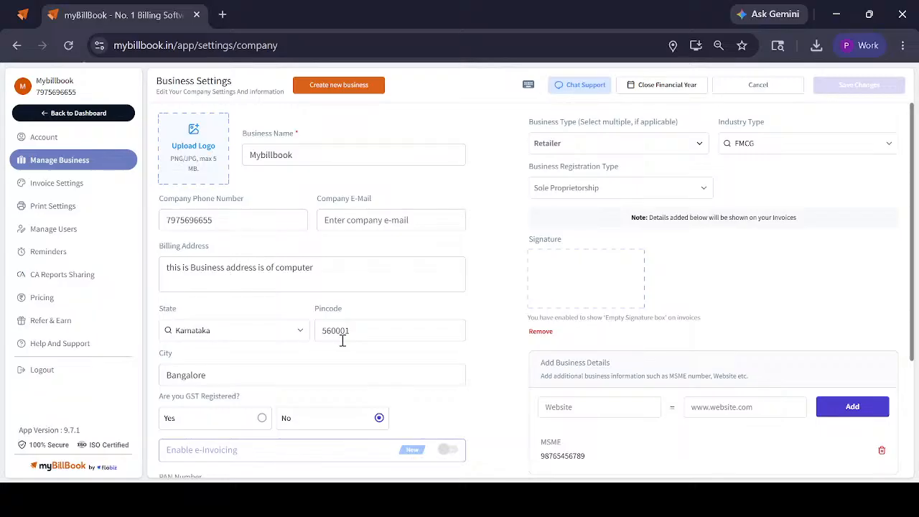
Set the GST registration answer to Yes to view the GSTIN field, and set it back to No
scroll(294, 251, "down", 1)
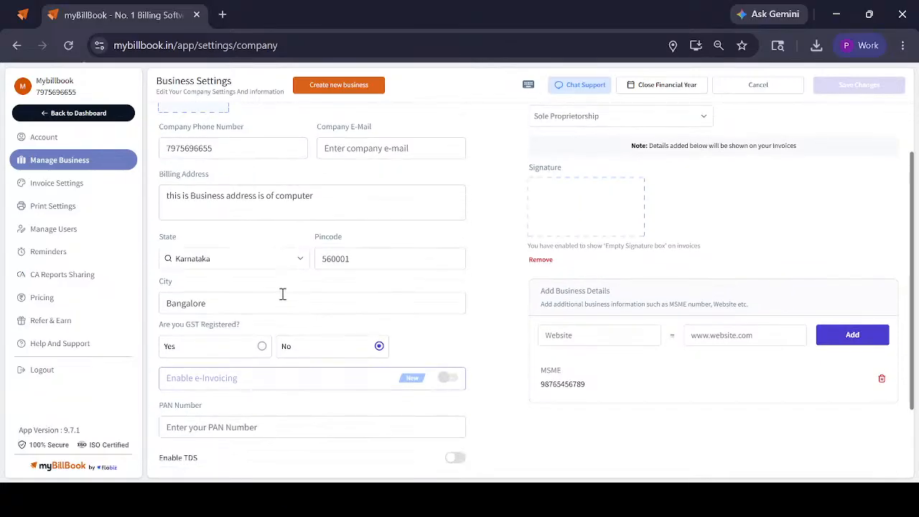
left_click(215, 351)
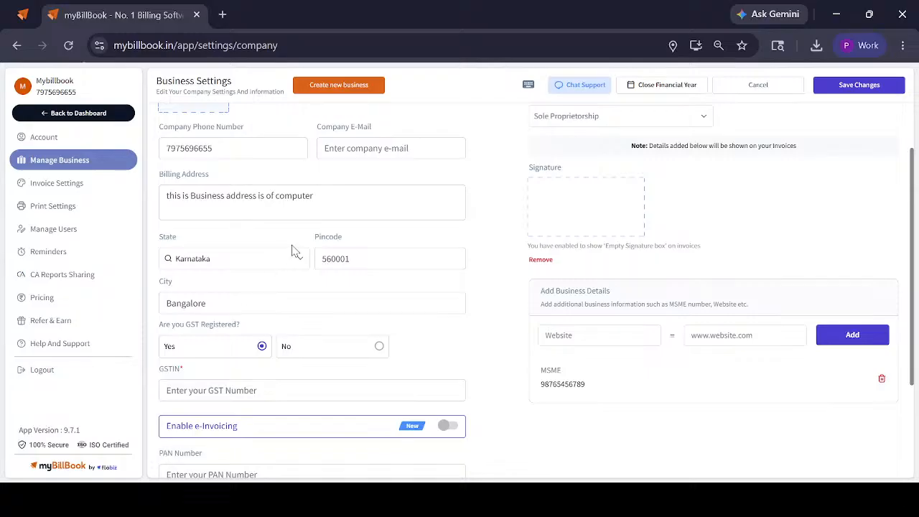
scroll(293, 250, "down", 2)
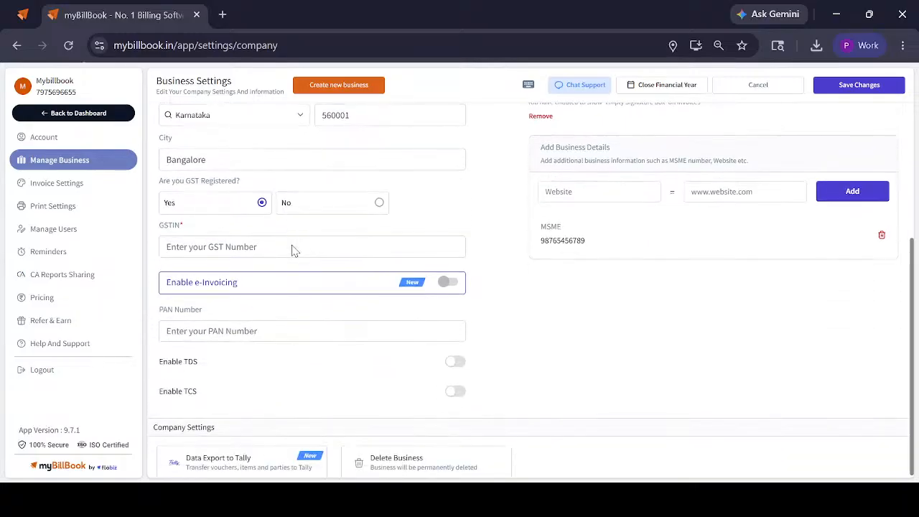
left_click(291, 207)
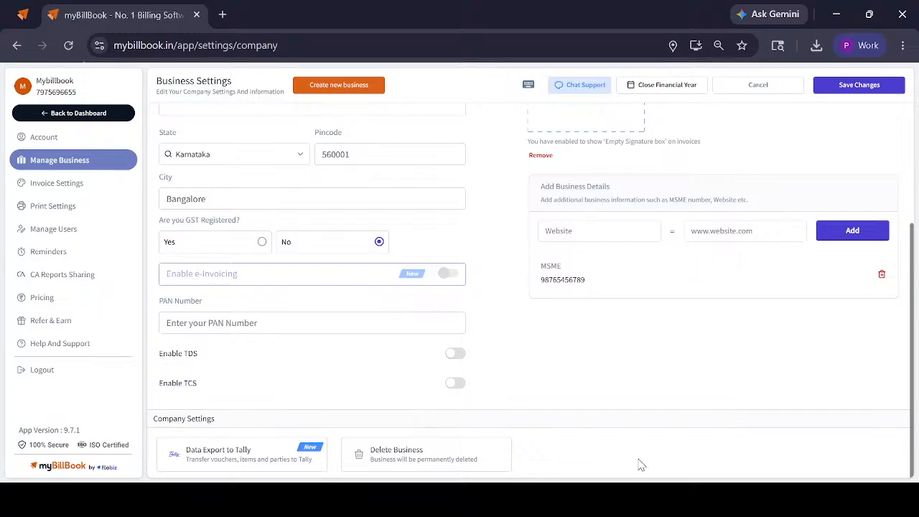
Open the signature options in the business settings to view the available choices, and close them unchanged
scroll(641, 465, "up", 3)
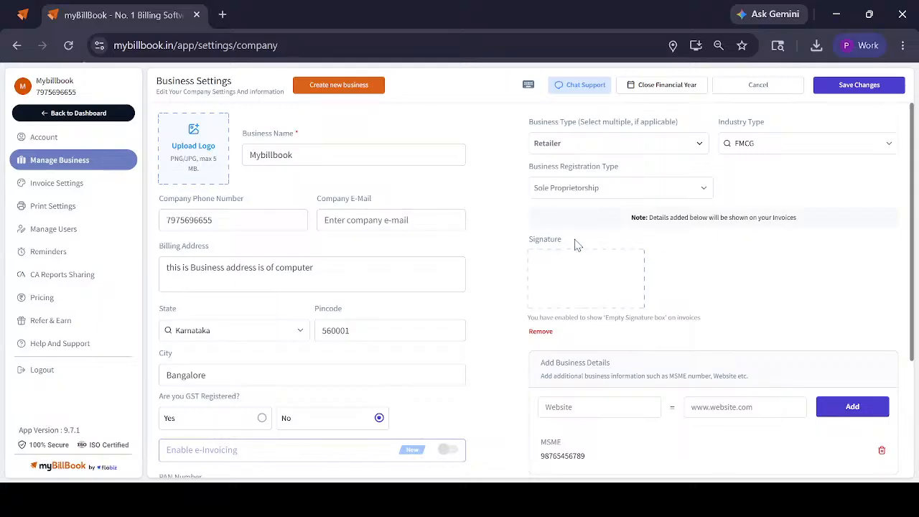
left_click(574, 284)
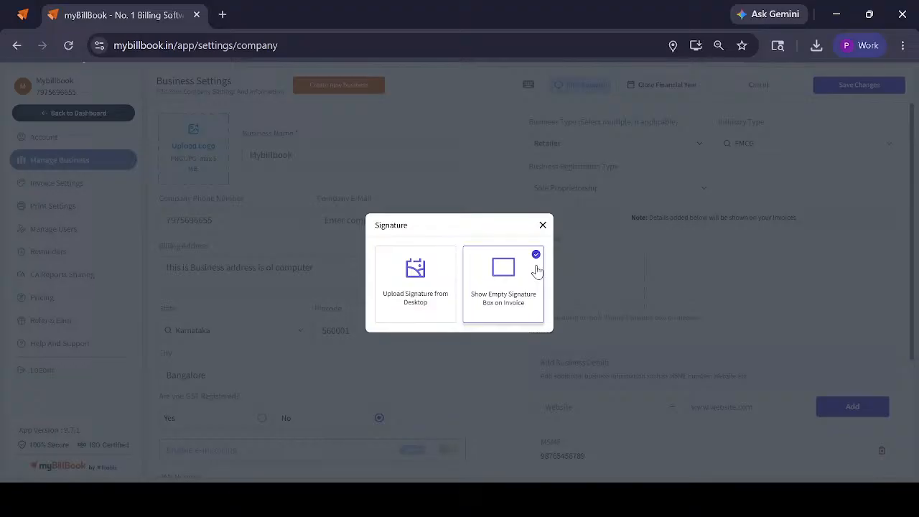
left_click(543, 226)
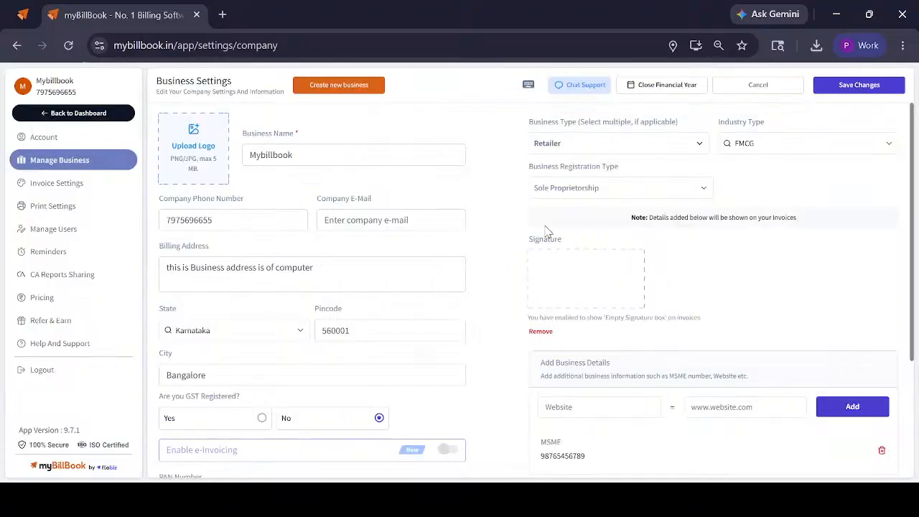
Check the website and value fields for additional business details, and save the business settings
scroll(622, 263, "down", 3)
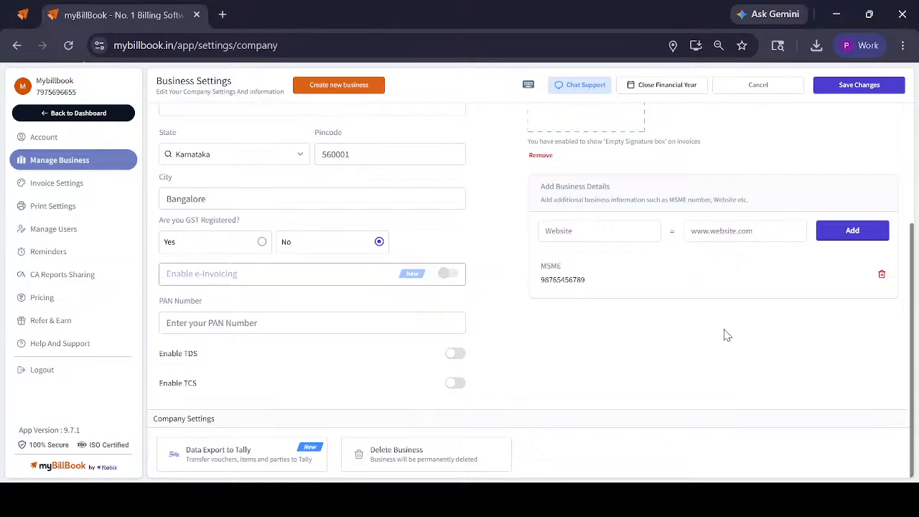
left_click(577, 231)
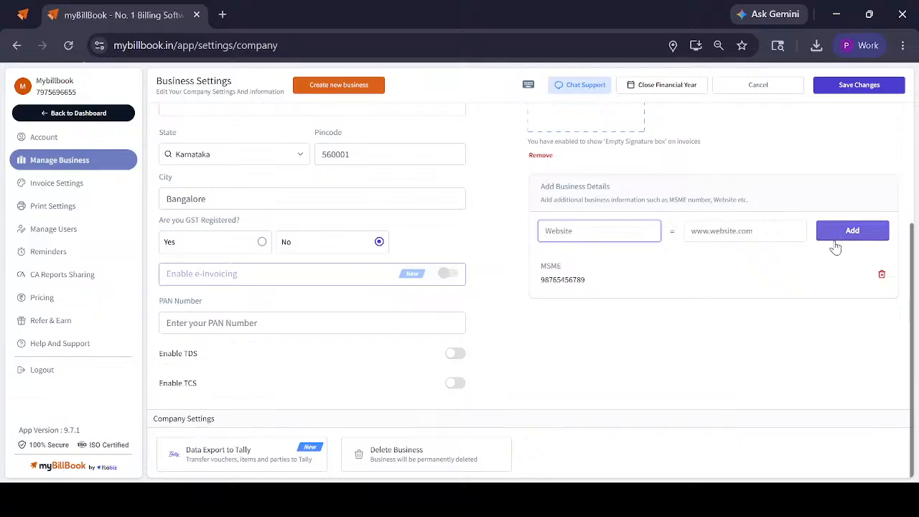
left_click(880, 86)
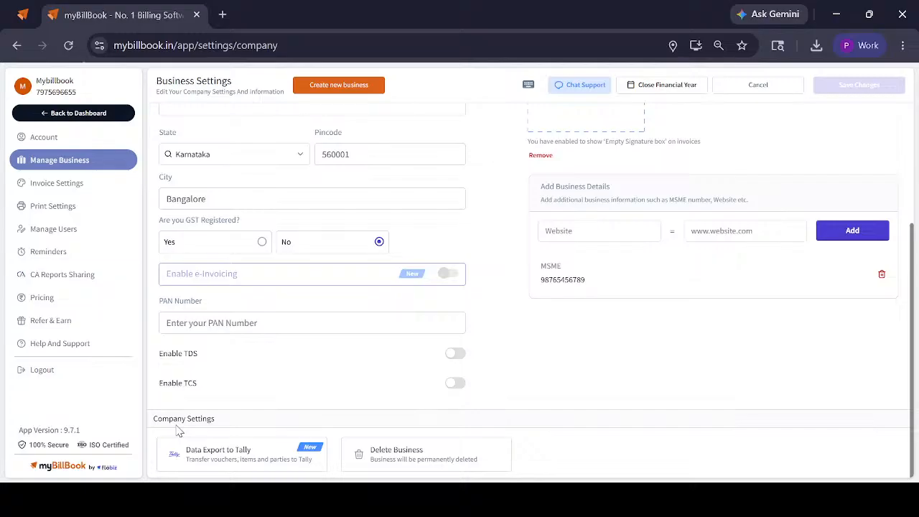
Inspect the Delete Business confirmation, tick the deletion agreement, and close it without deleting the business
left_click(387, 458)
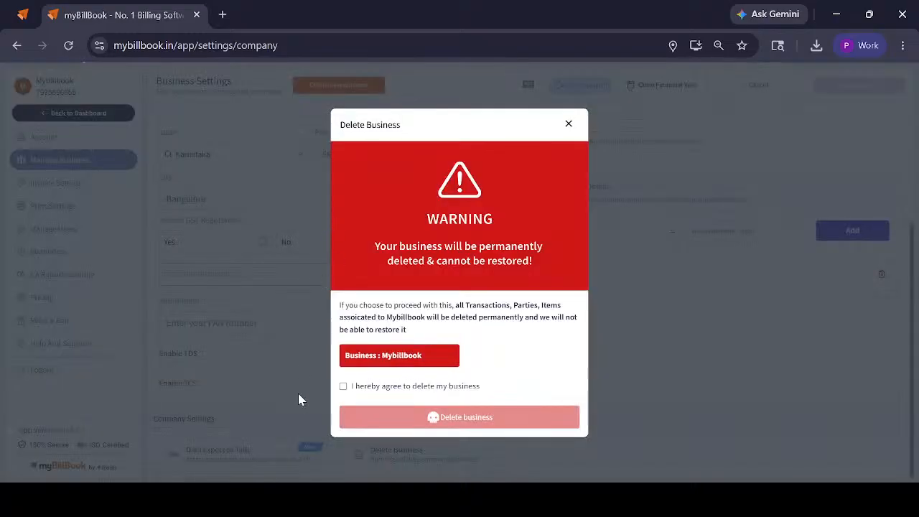
left_click(343, 386)
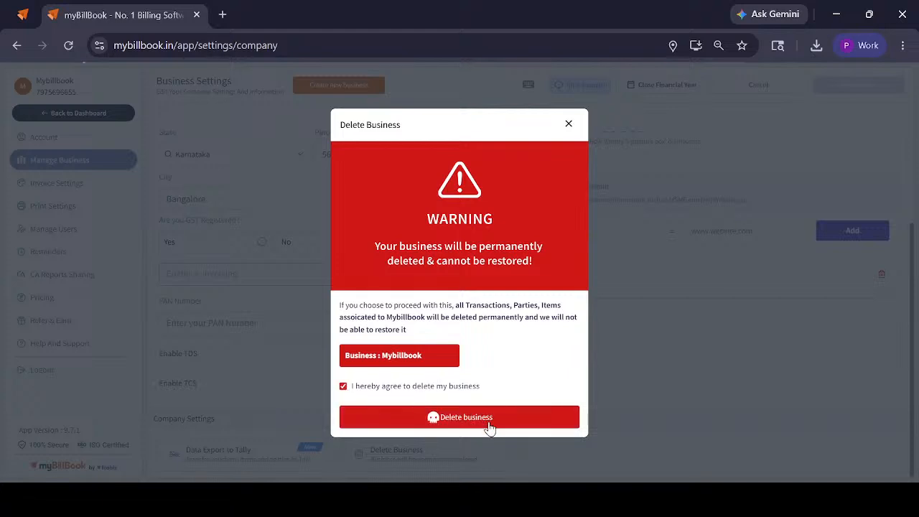
left_click(567, 124)
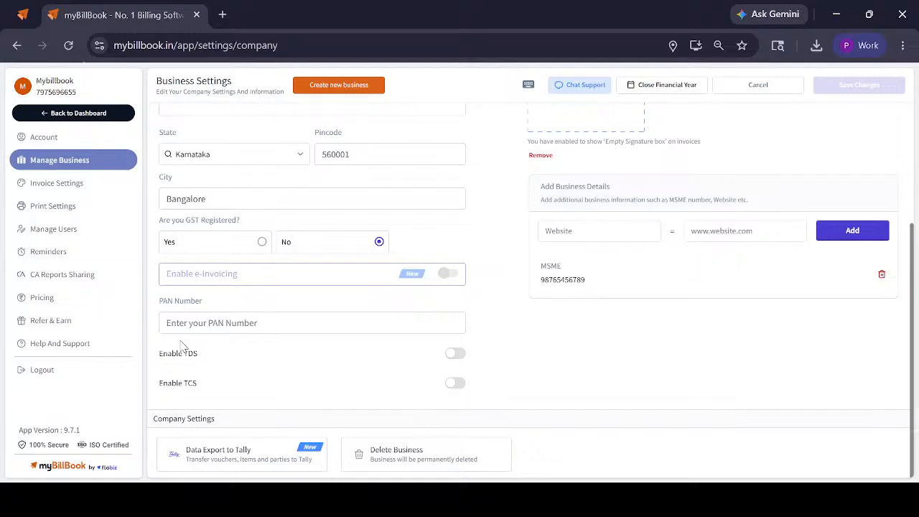
Open the data export to Tally and view its date range options, keeping Previous Fiscal Year
left_click(235, 470)
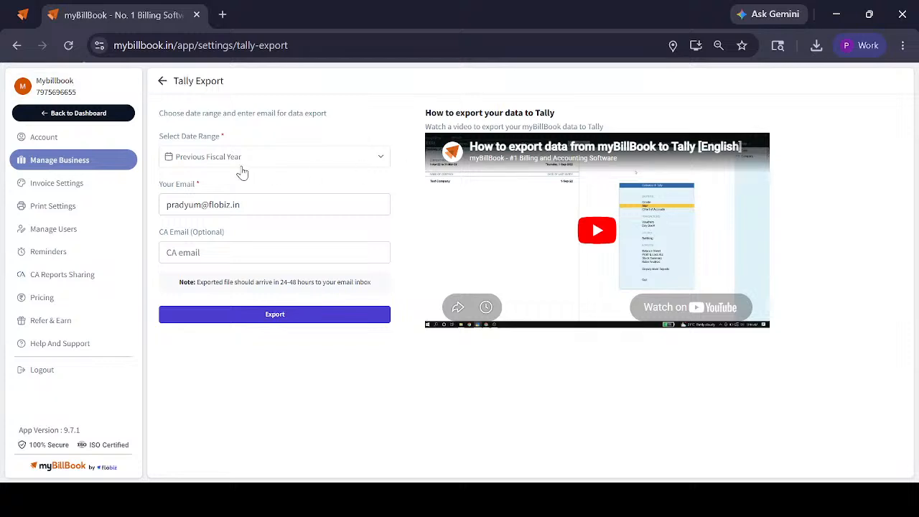
left_click(205, 155)
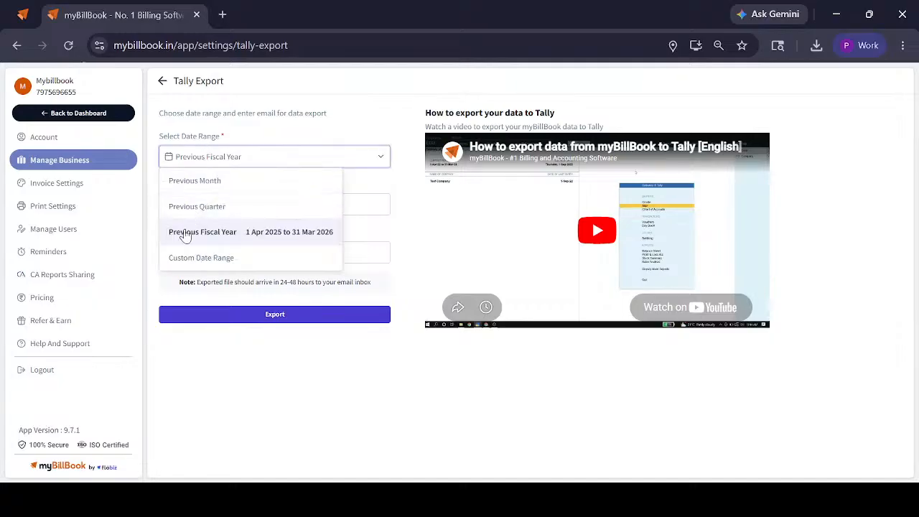
left_click(280, 336)
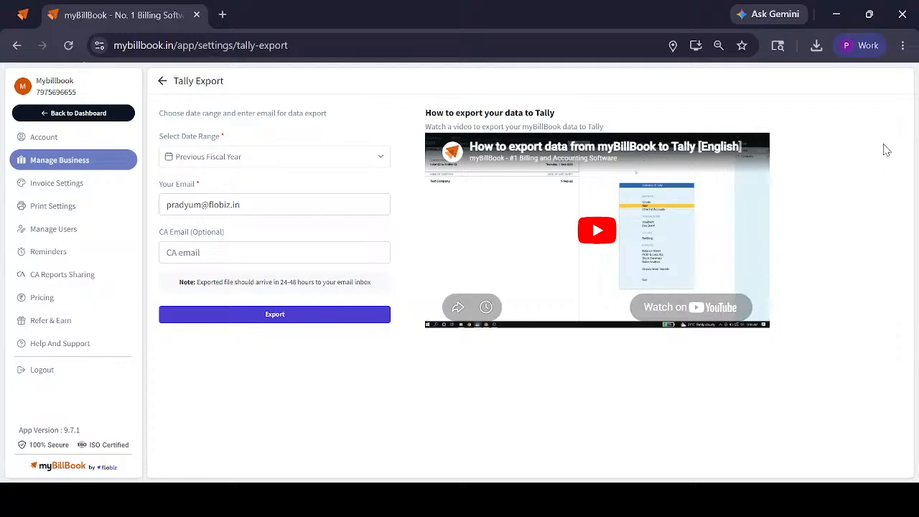
Open the account settings and review the general information, subscription plan and billing history
left_click(67, 139)
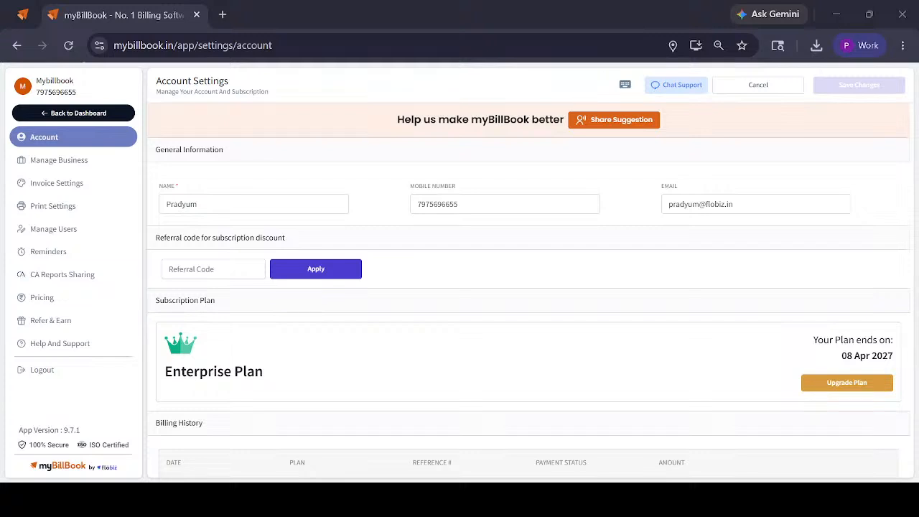
scroll(390, 266, "down", 2)
scroll(389, 269, "up", 2)
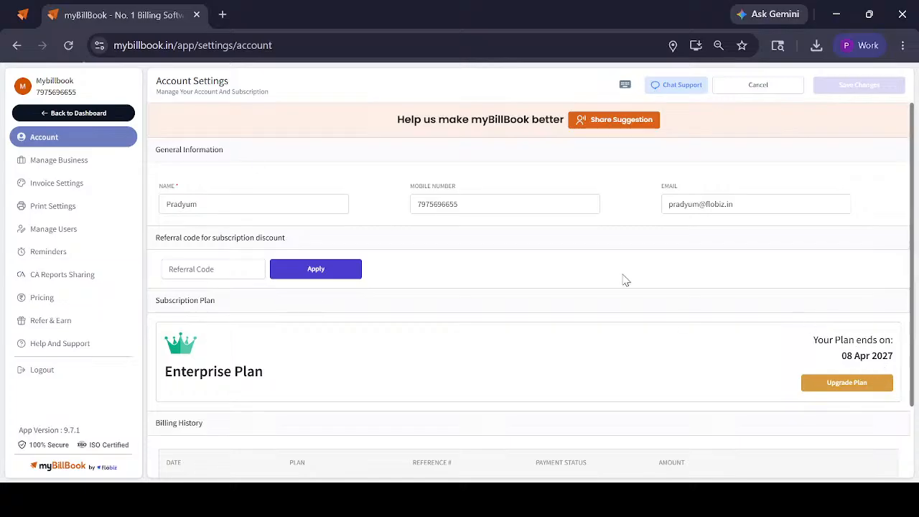
scroll(667, 287, "down", 2)
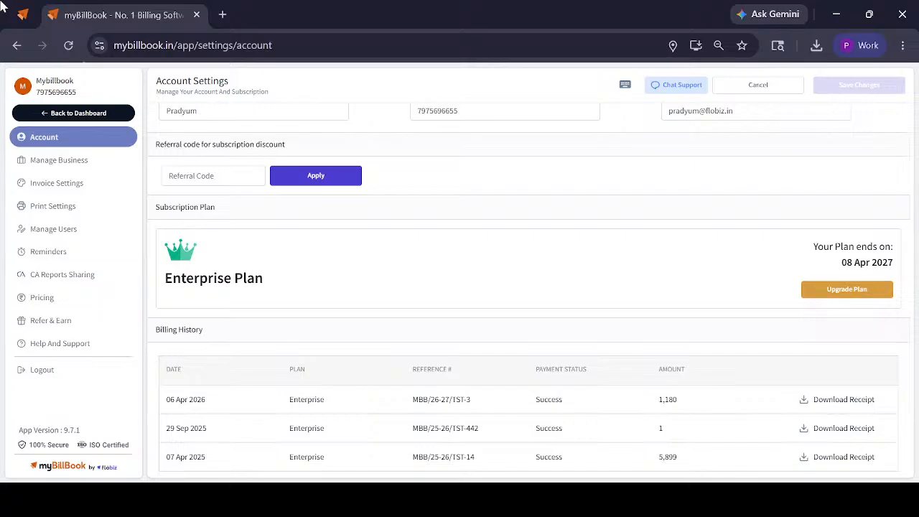
Leave the settings for the dashboard, open the list of all parties, and dismiss the help tip
left_click(68, 115)
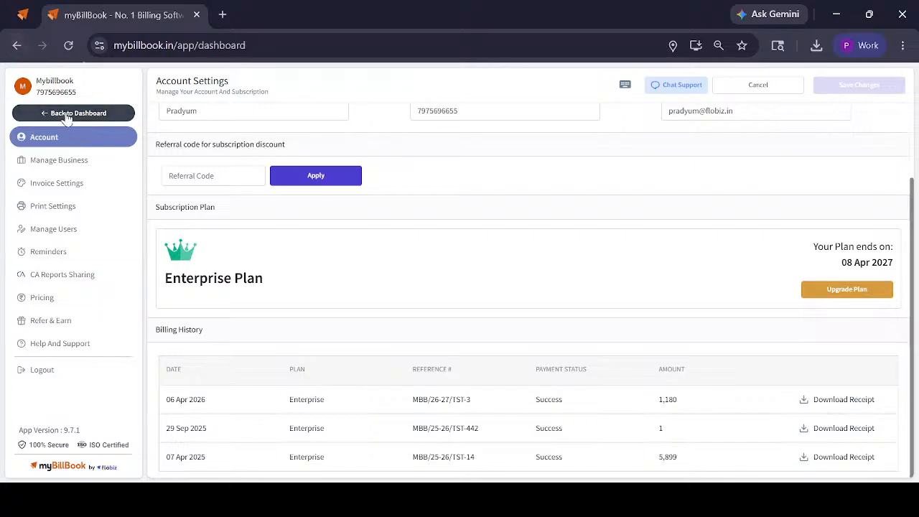
left_click(69, 183)
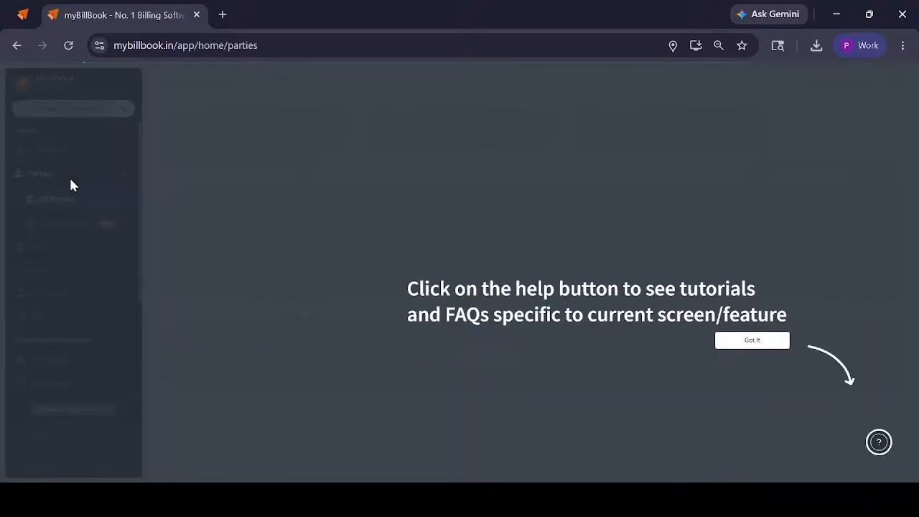
left_click(767, 343)
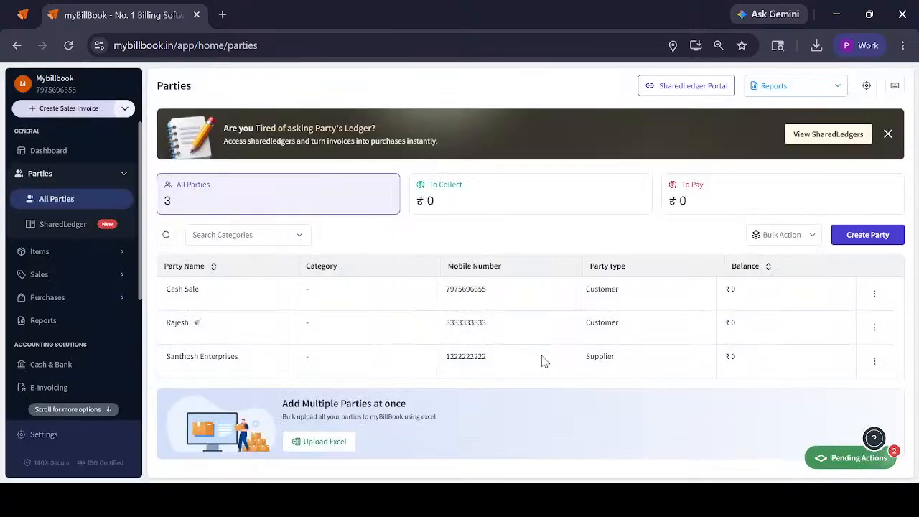
Delete the two parties listed below Cash Sale, one customer and one supplier
left_click(874, 327)
left_click(825, 376)
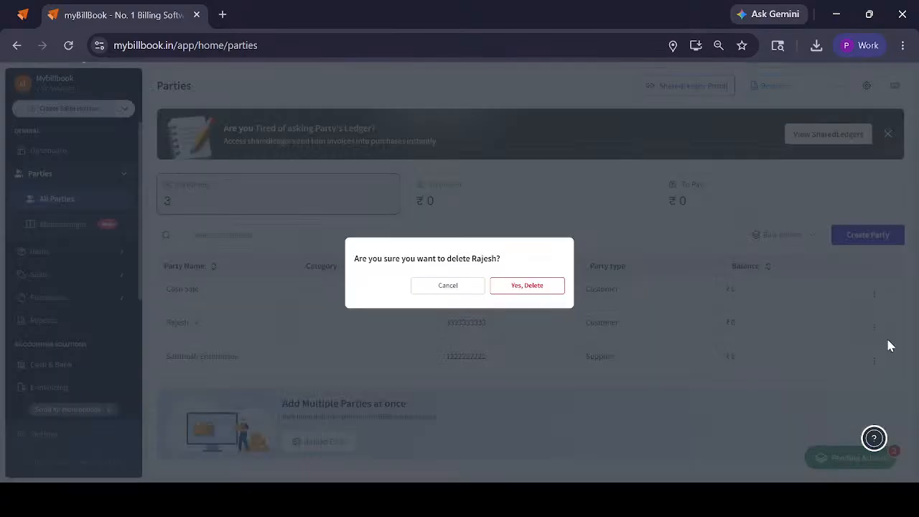
left_click(547, 285)
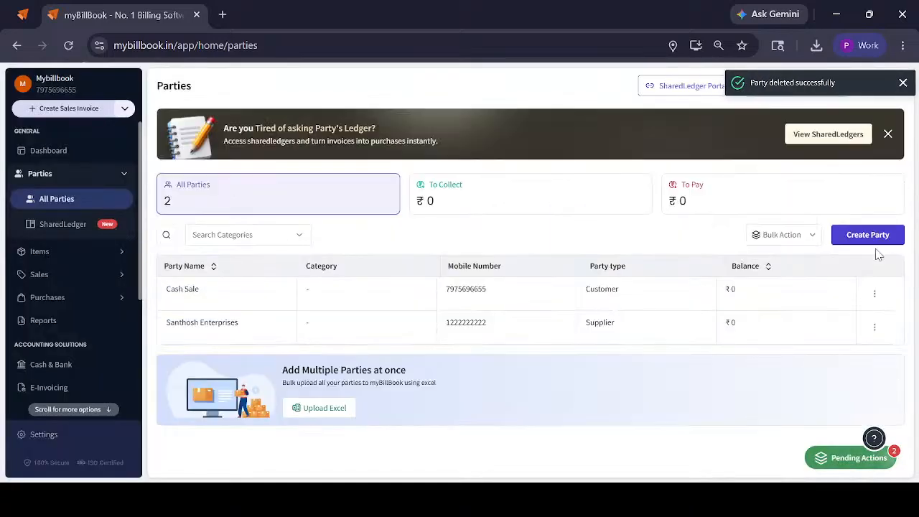
left_click(874, 327)
left_click(816, 379)
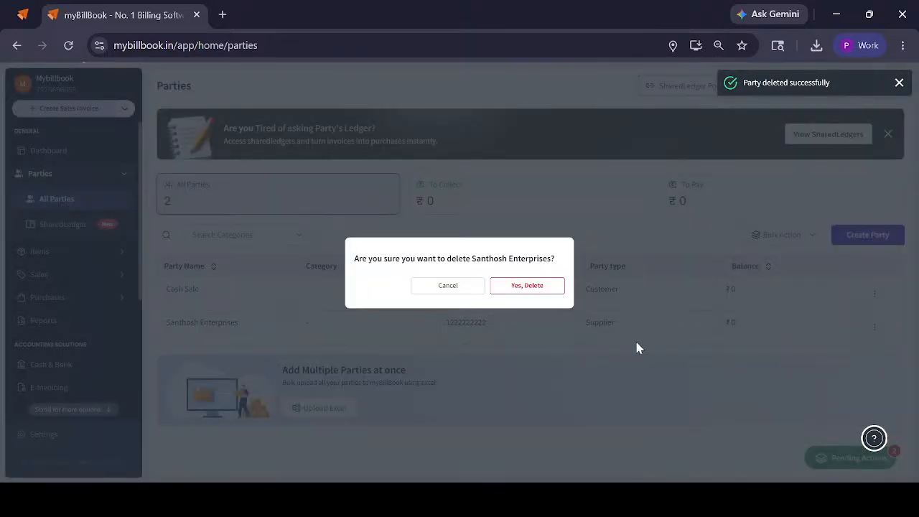
Open the pending actions and dismiss both the items and the parties bulk upload notices
left_click(856, 459)
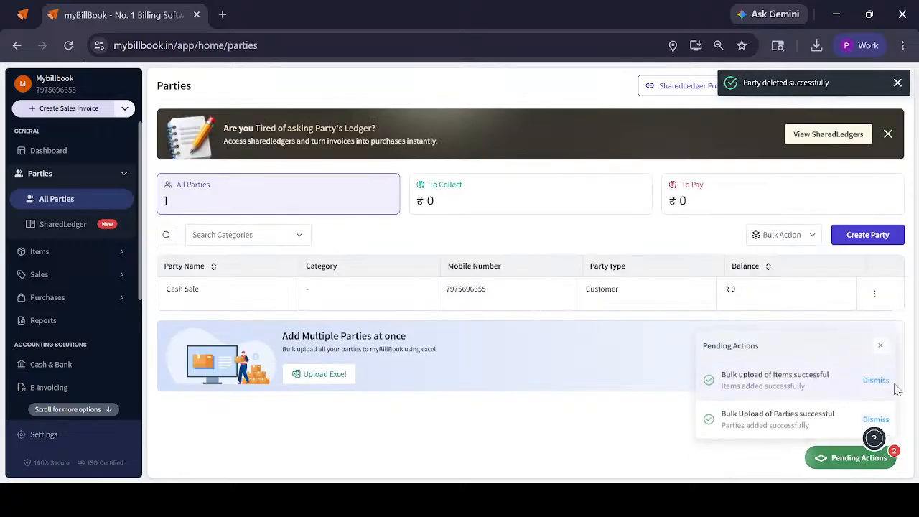
left_click(876, 364)
left_click(874, 406)
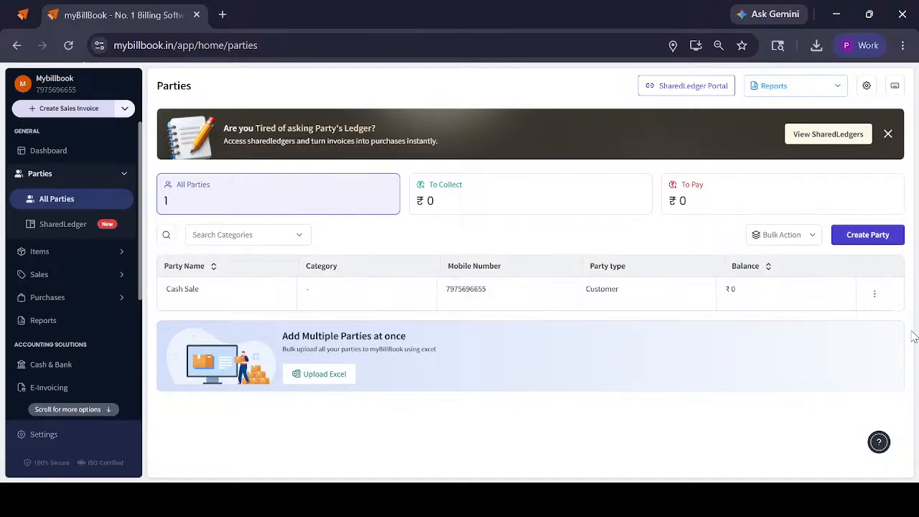
Try to delete the Cash Sale party, and reopen its row actions to view the Edit and Delete options
left_click(875, 295)
left_click(826, 352)
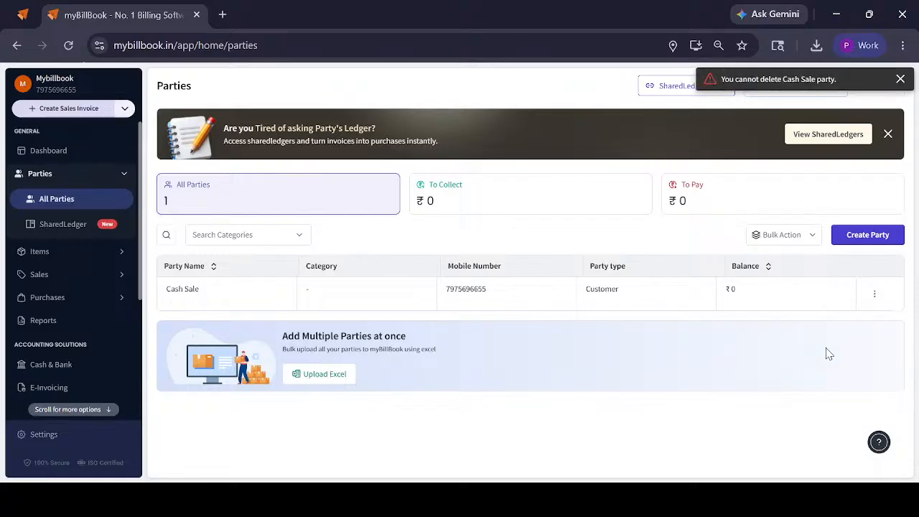
left_click(874, 294)
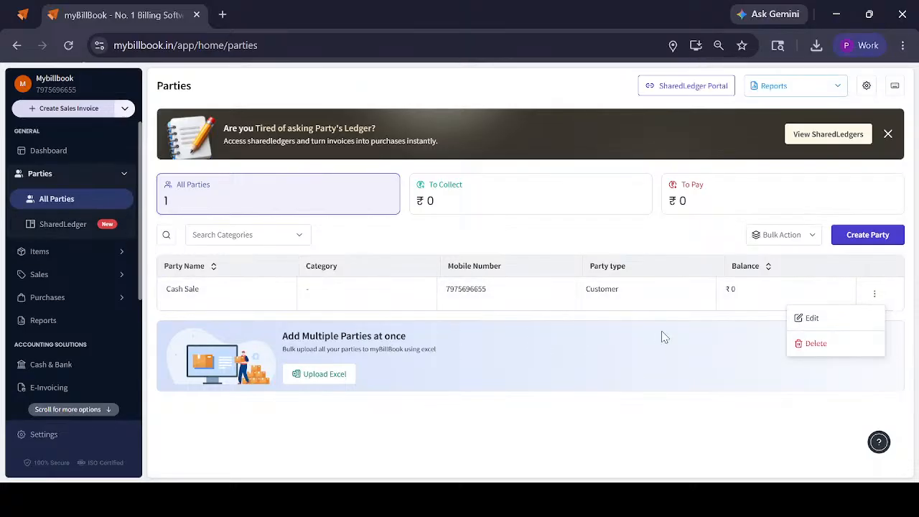
Open the Bulk Add Parties sheet and copy the GST number cell of Sample Party 3
left_click(807, 241)
left_click(795, 273)
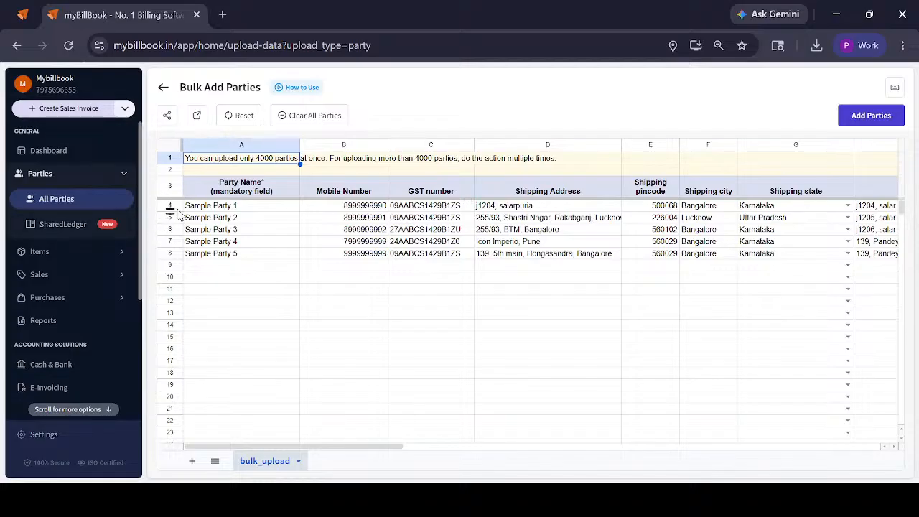
left_click(229, 191)
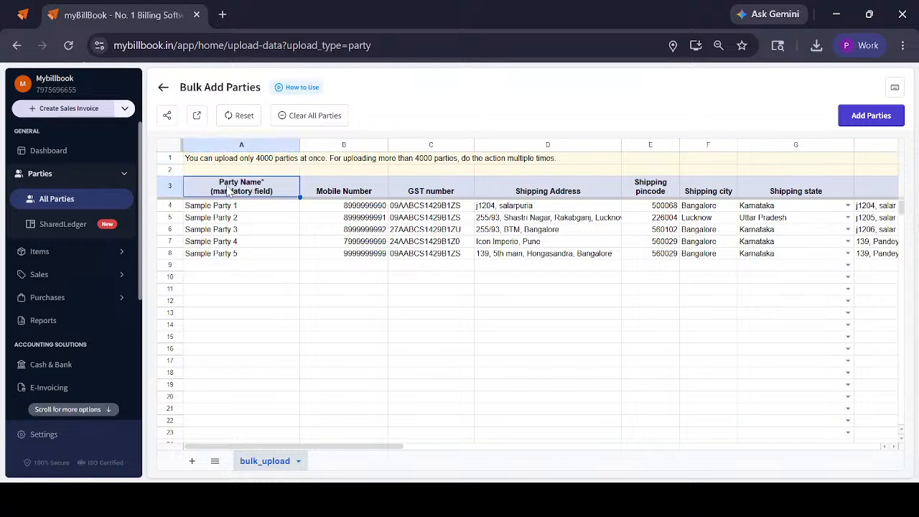
key("Right")
key("Right")
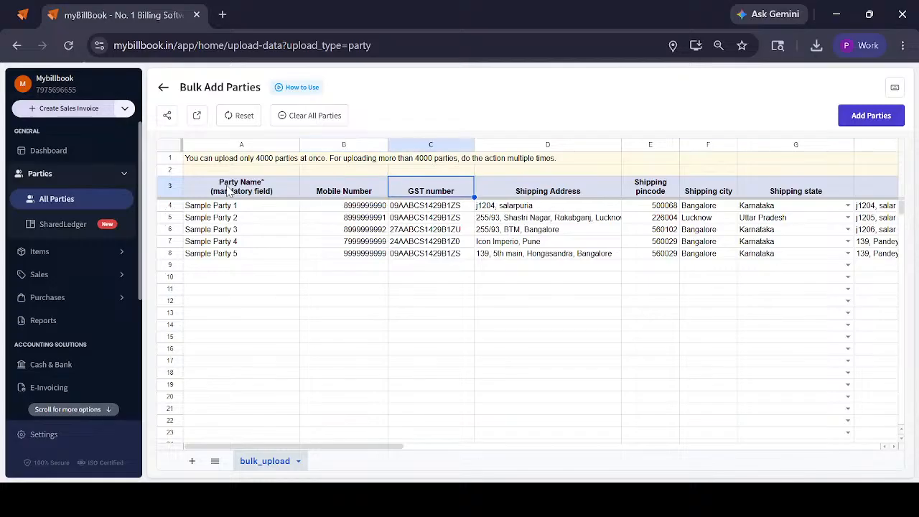
key("Down")
key("Down")
key("Down")
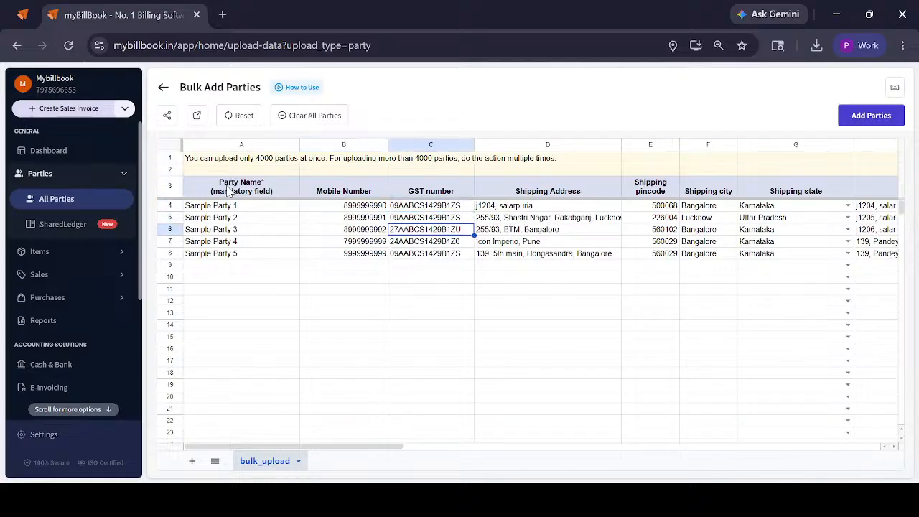
key("ctrl+c")
Go through the shipping and billing columns of the bulk upload sheet and open the Party Type choices for Sample Party 1
key("Up")
key("Up")
key("Up")
key("Right")
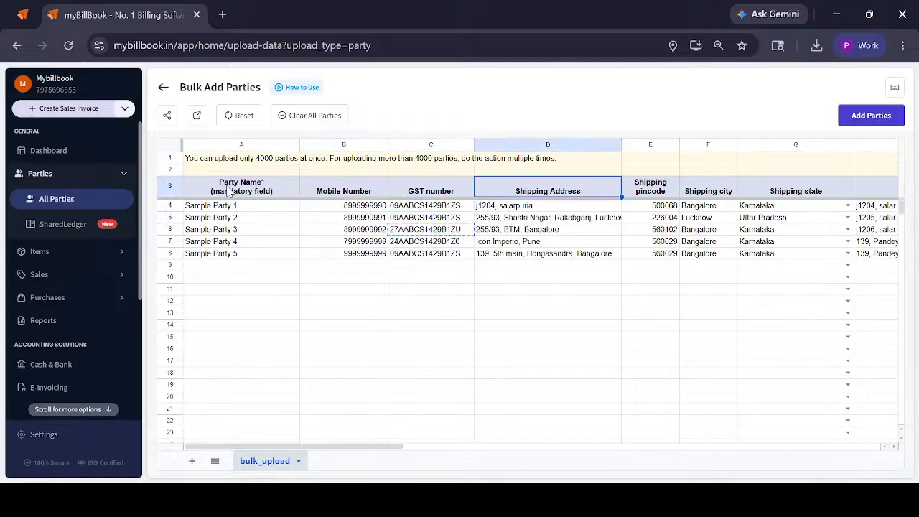
key("Right")
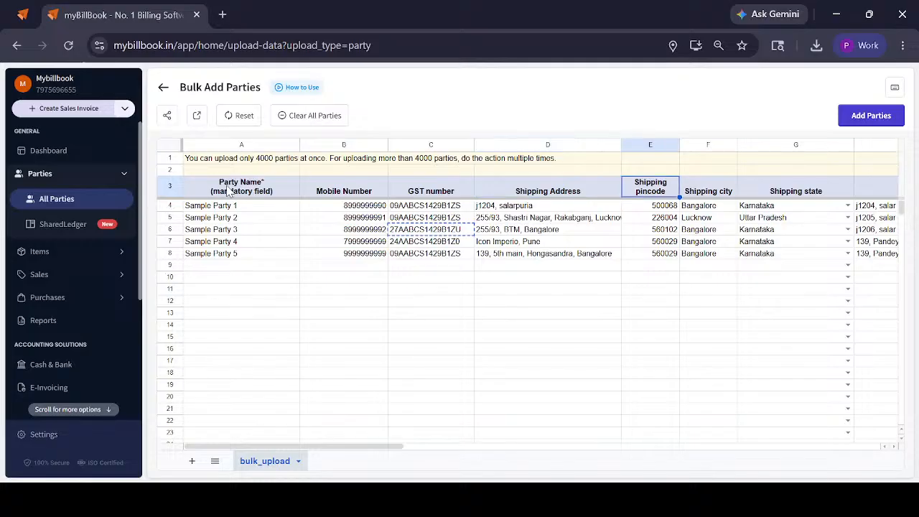
key("Right")
key("Right")
key("Right")
key("Right")
key("Right")
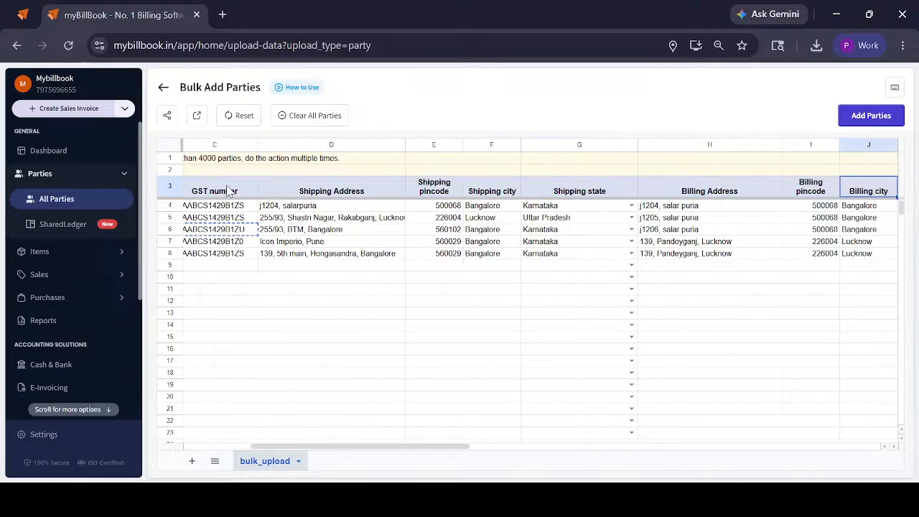
key("Right")
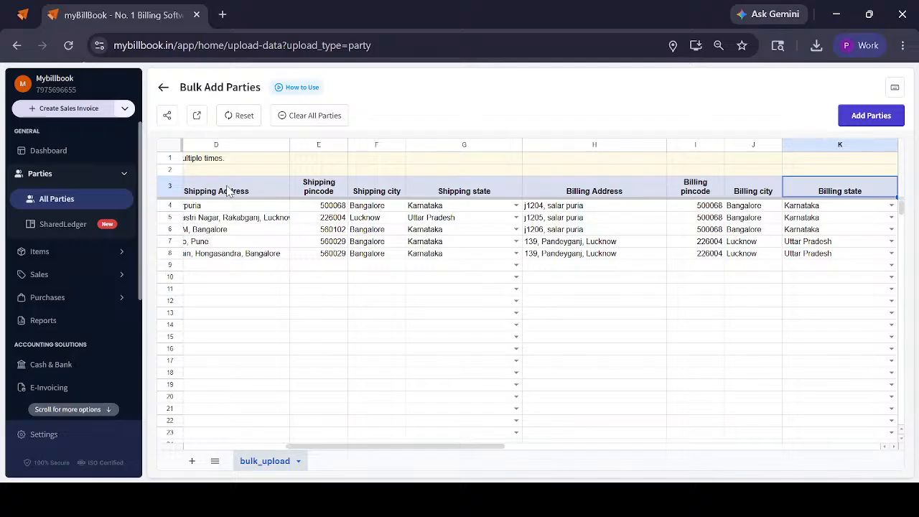
key("Right")
key("Down")
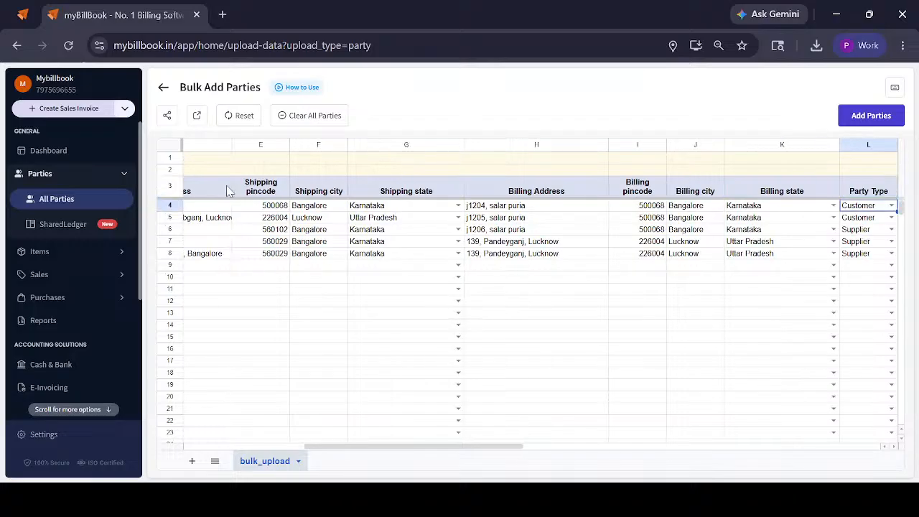
key("Return")
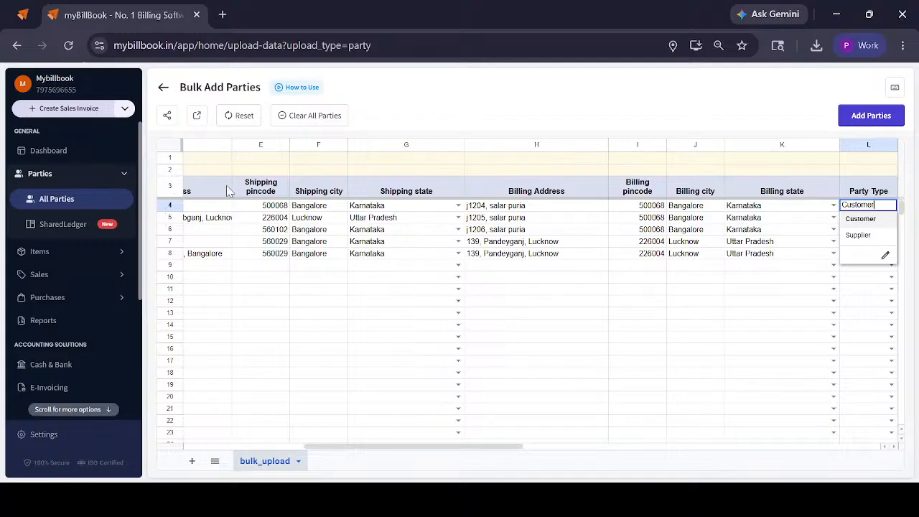
Keep Customer as Sample Party 1's type and go through the Opening balance, Credit Period and Email ID columns of the bulk sheet
key("Return")
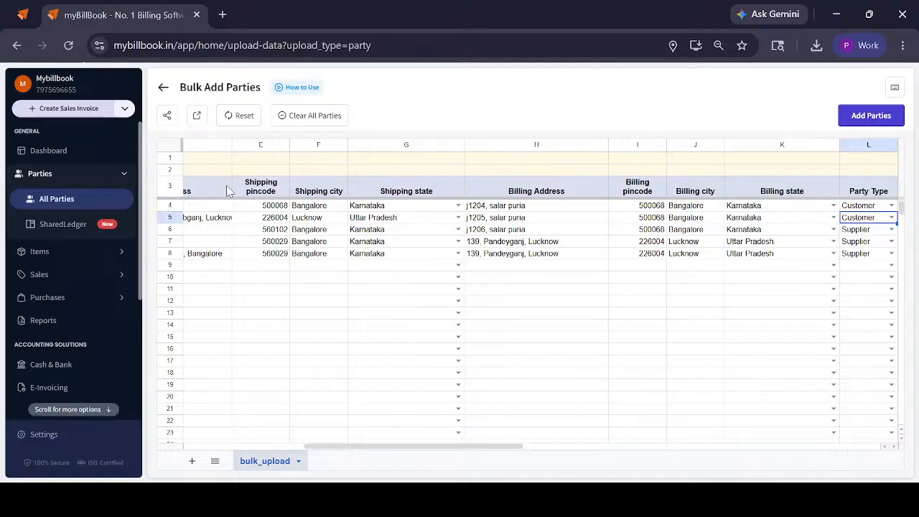
key("Up")
key("Up")
key("Right")
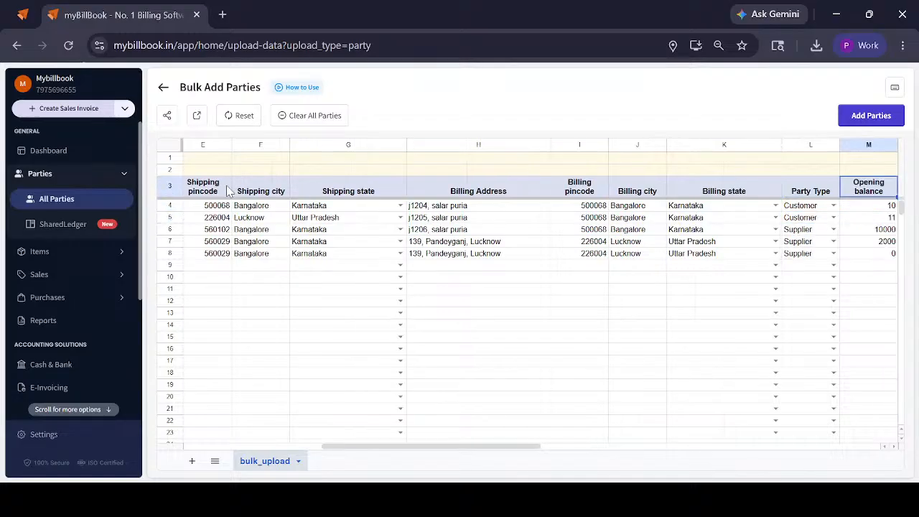
key("Right")
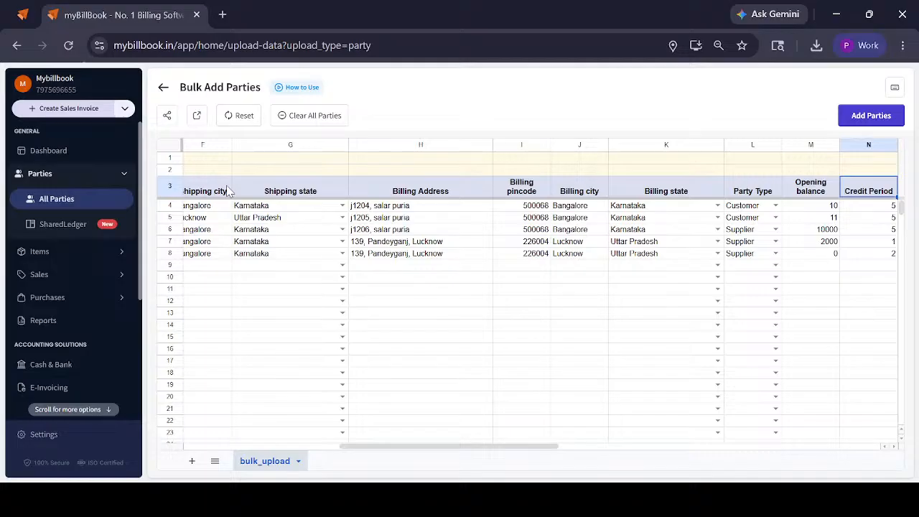
key("Left")
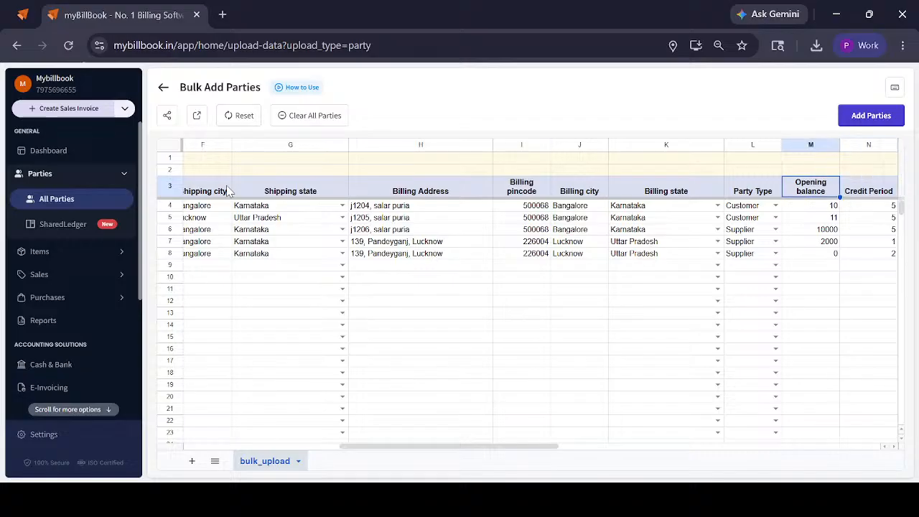
key("Right")
key("Right")
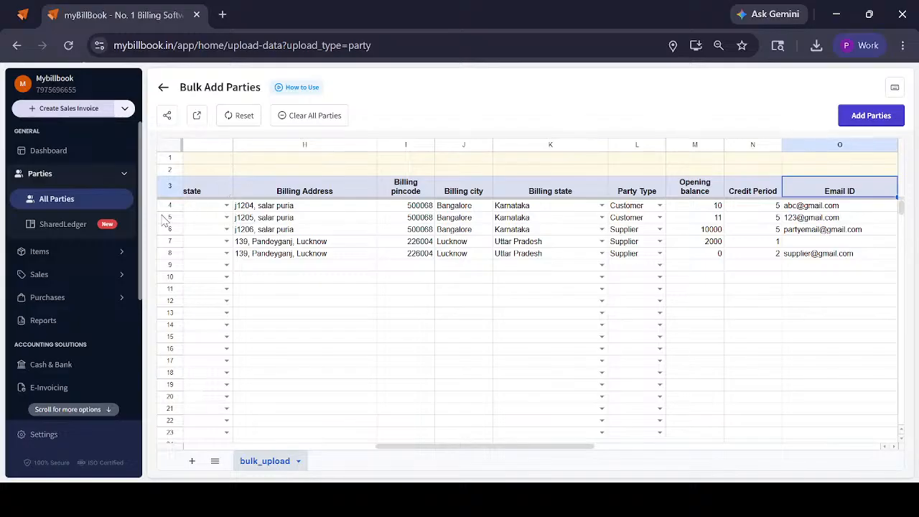
Clear all parties from the bulk sheet, submit it with Add Parties and go to the parties list
left_click(322, 115)
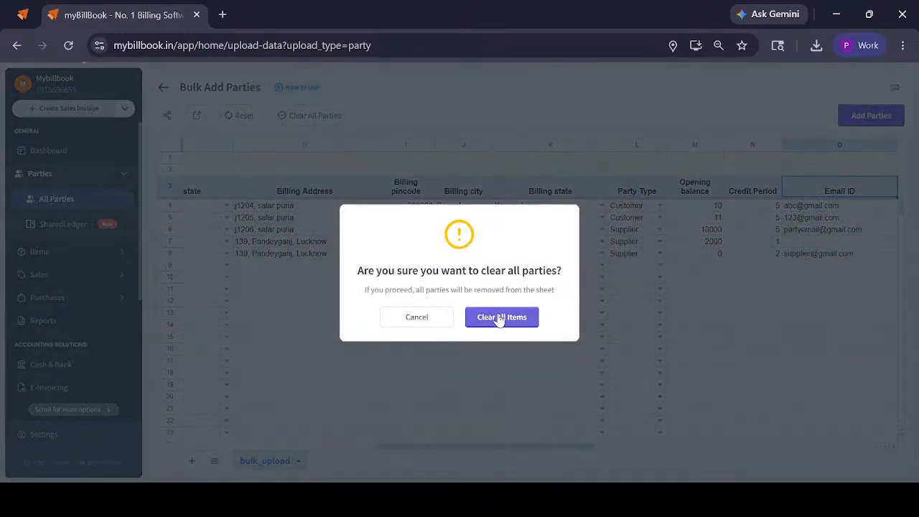
left_click(500, 317)
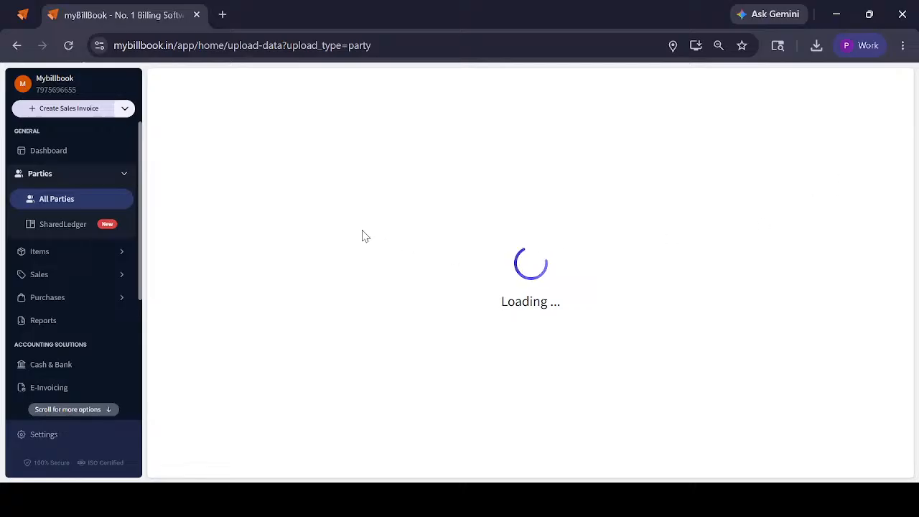
left_click(880, 119)
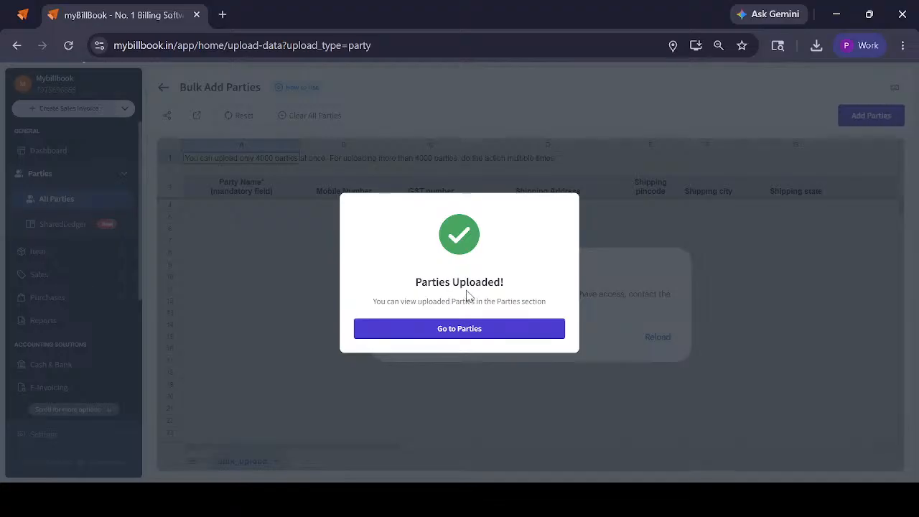
left_click(443, 333)
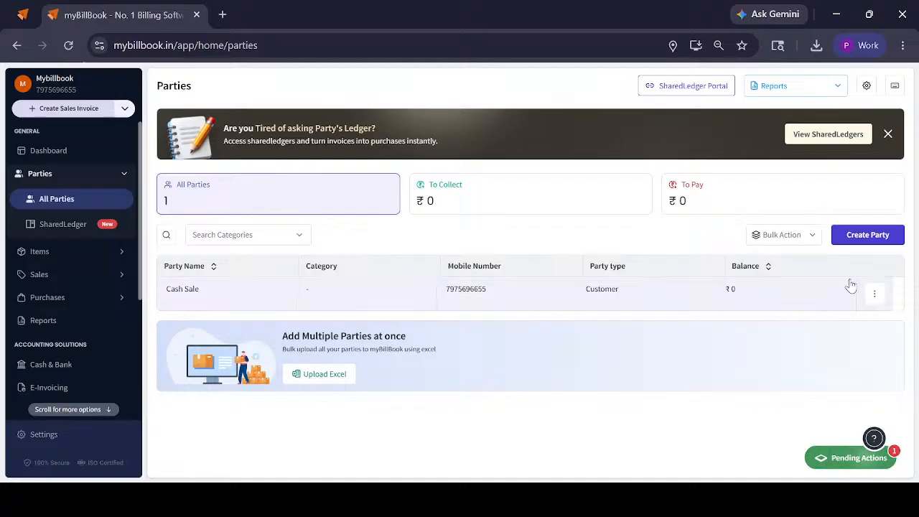
Start a new party and fetch its details automatically from the copied GSTIN
left_click(864, 235)
left_click(199, 205)
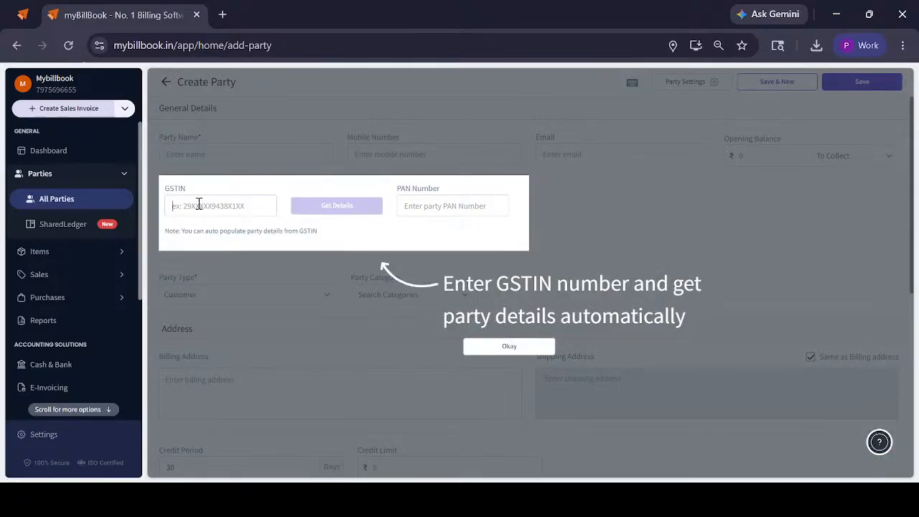
key("ctrl+v")
left_click(325, 208)
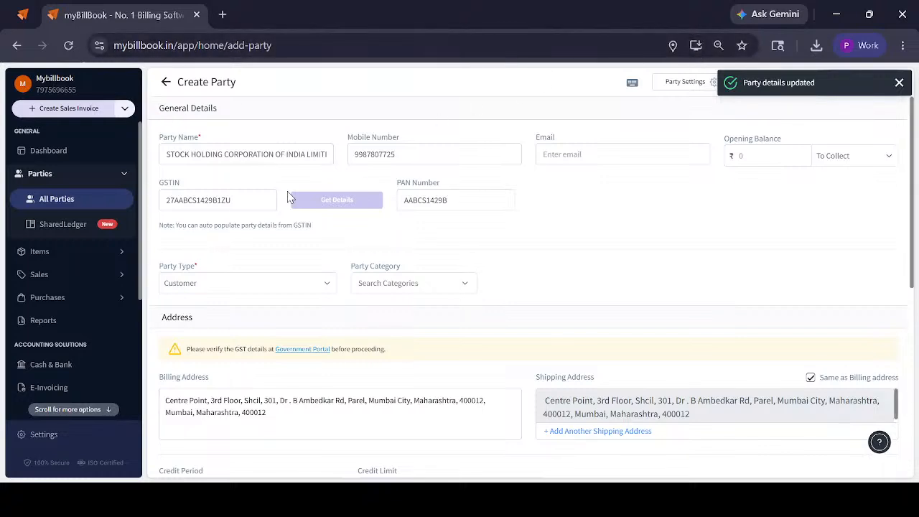
Replace the fetched party name and mobile number with the supplier's own name and a ten-digit mobile number
triple_click(309, 156)
key("BackSpace")
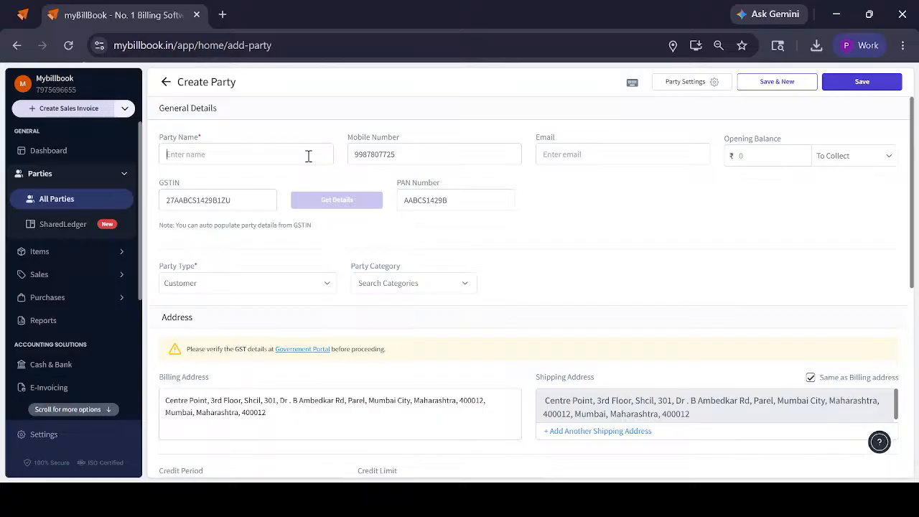
type("HIRA")
double_click(385, 154)
type("123")
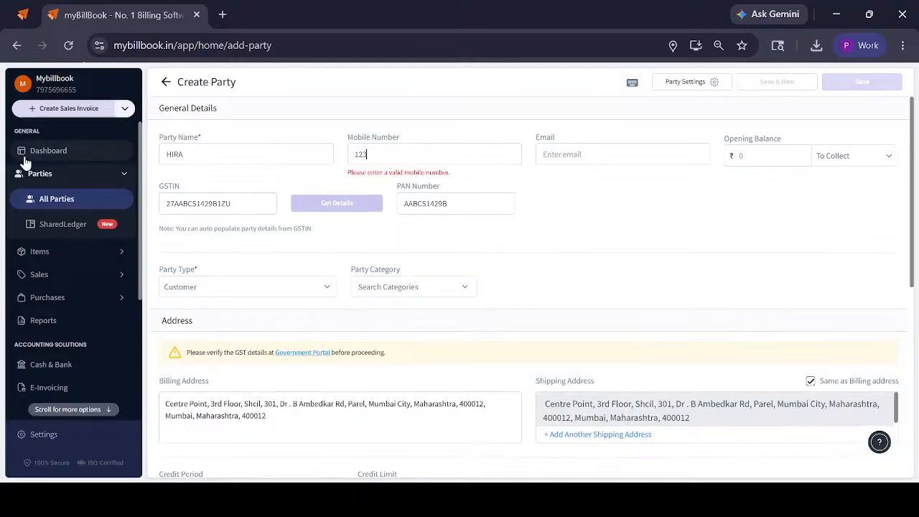
type("4555555")
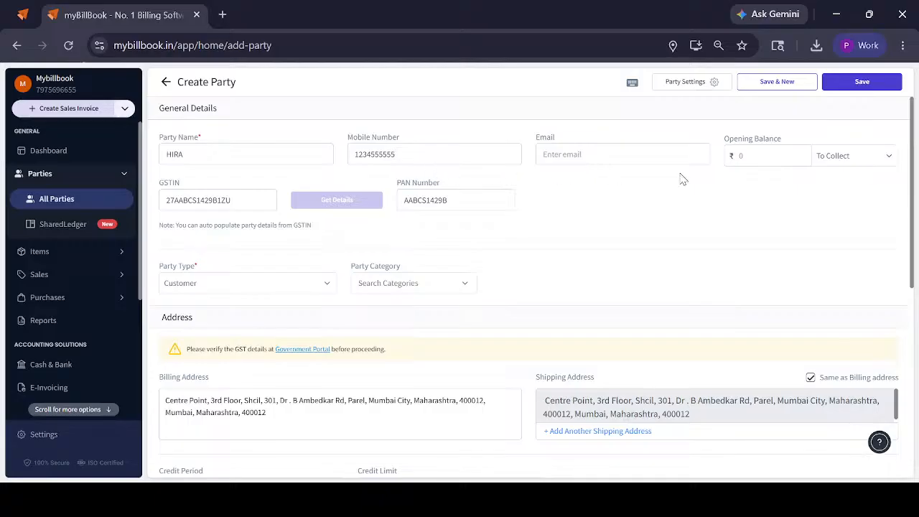
Set the party type to Supplier and open the party category choices
left_click(215, 284)
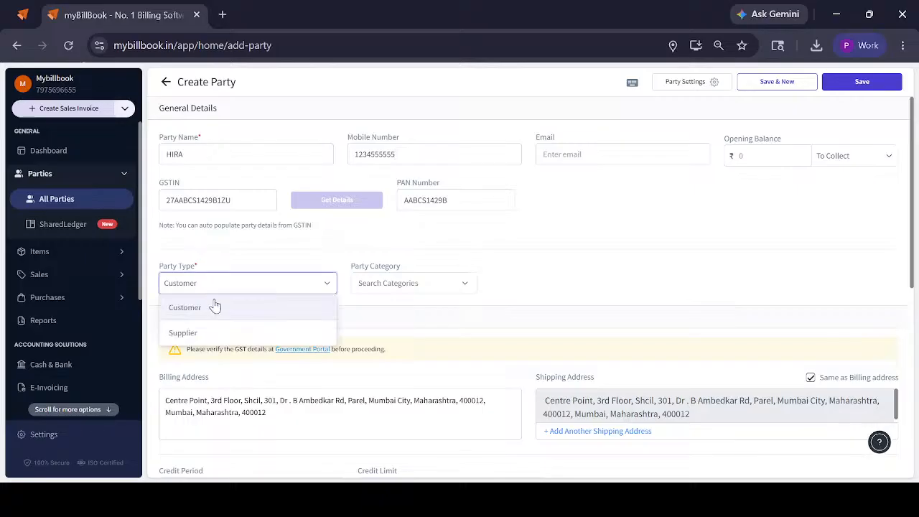
left_click(209, 333)
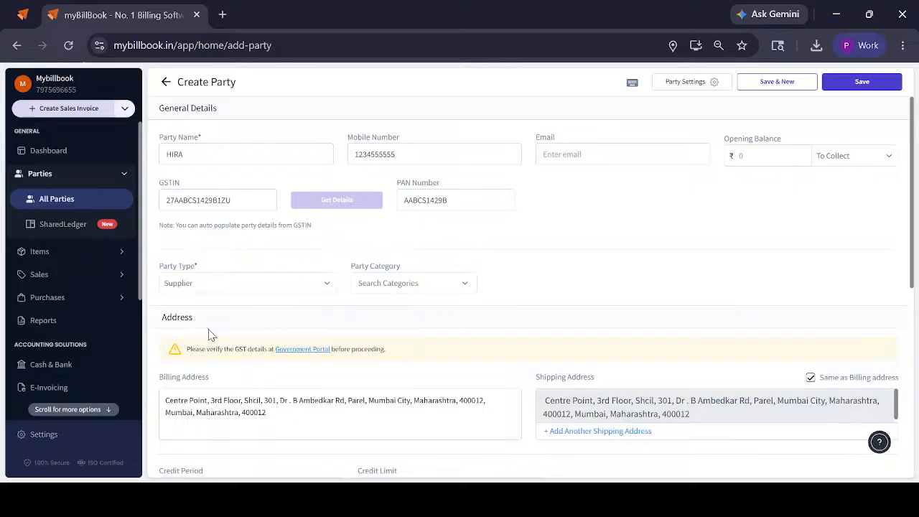
left_click(396, 286)
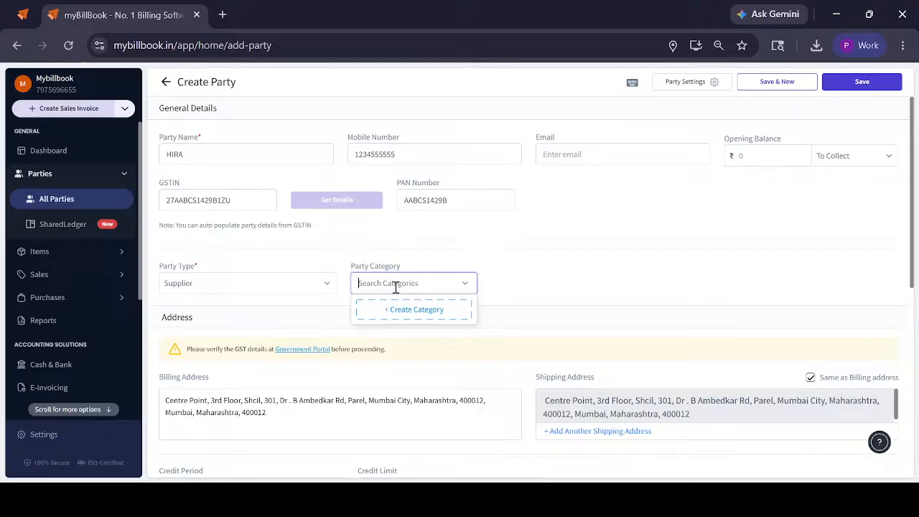
Switch the shipping address's Same as Billing address option off and back on, review the remaining sections and save the supplier
scroll(290, 340, "down", 2)
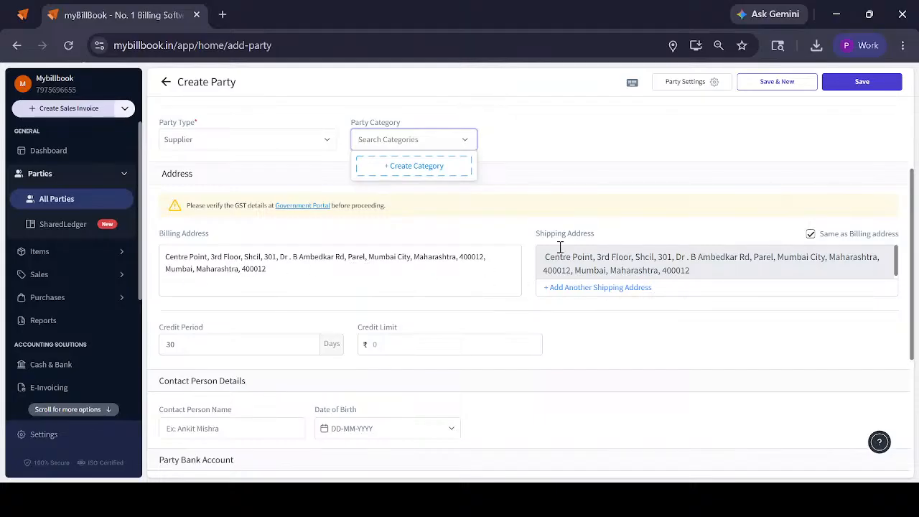
left_click(810, 234)
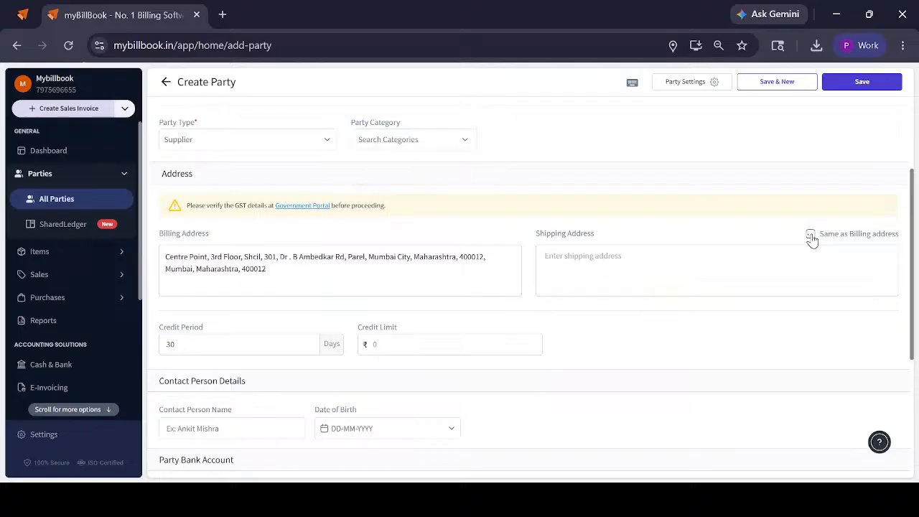
left_click(810, 236)
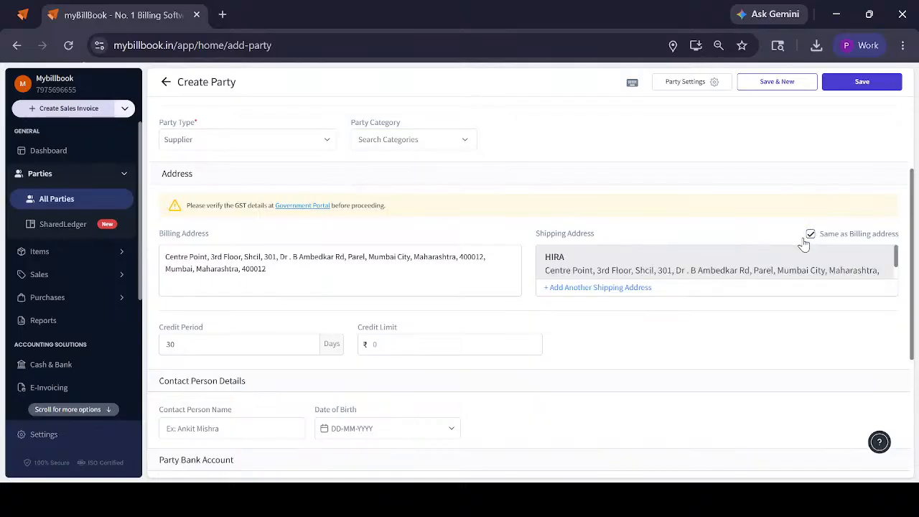
scroll(232, 147, "down", 1)
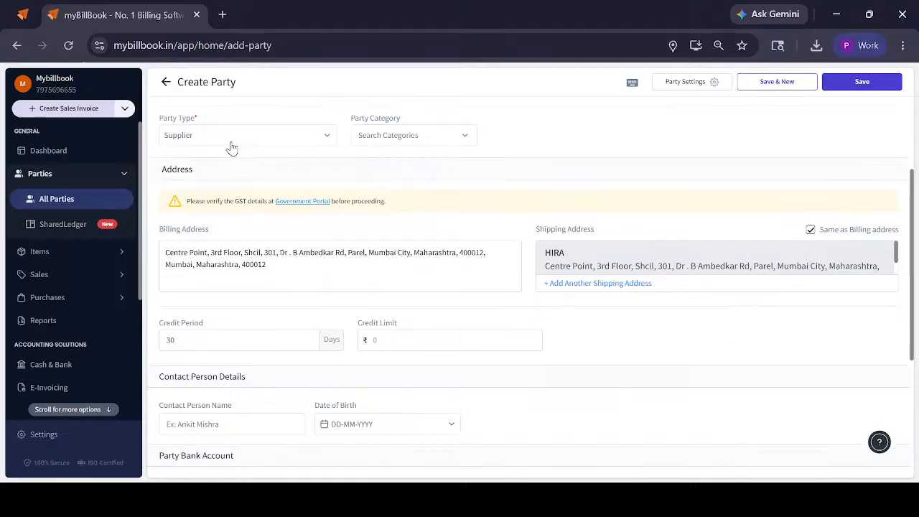
scroll(231, 147, "down", 3)
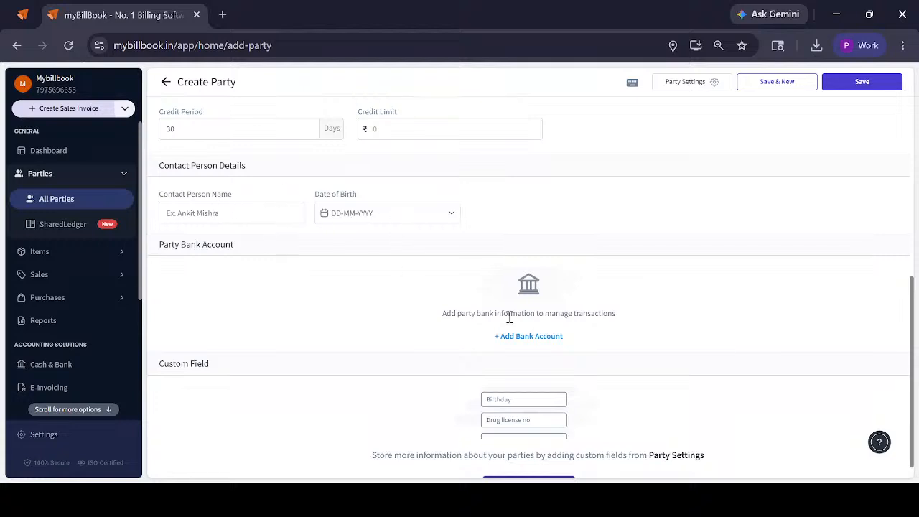
scroll(538, 438, "down", 1)
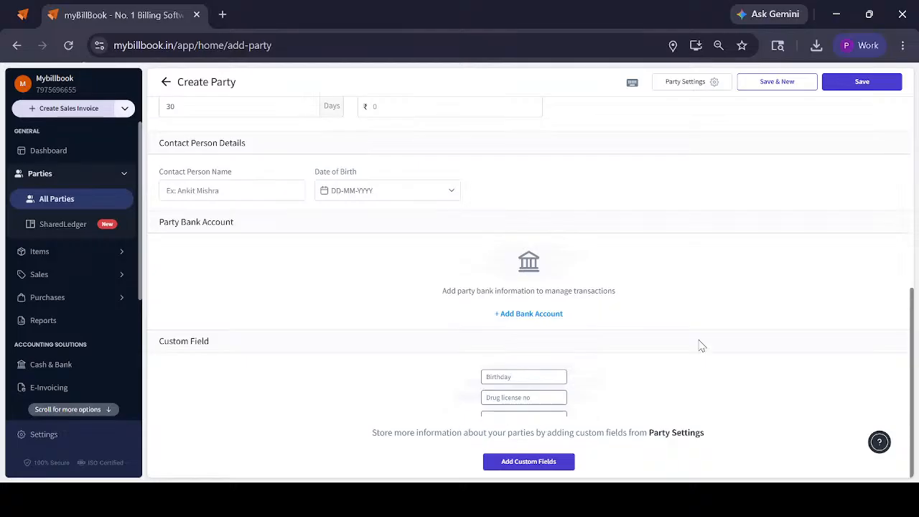
left_click(860, 83)
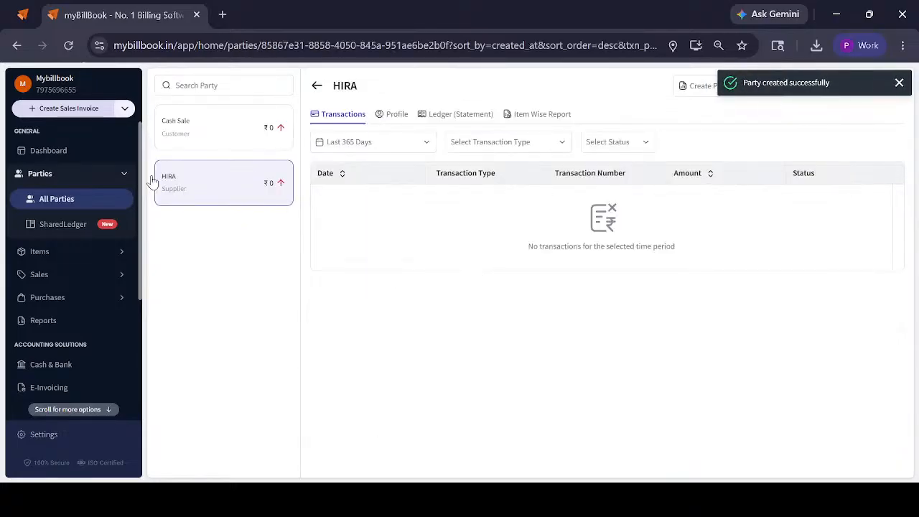
Start another party from the parties list, dismiss the GSTIN hint and enter the customer's name and mobile number
left_click(101, 198)
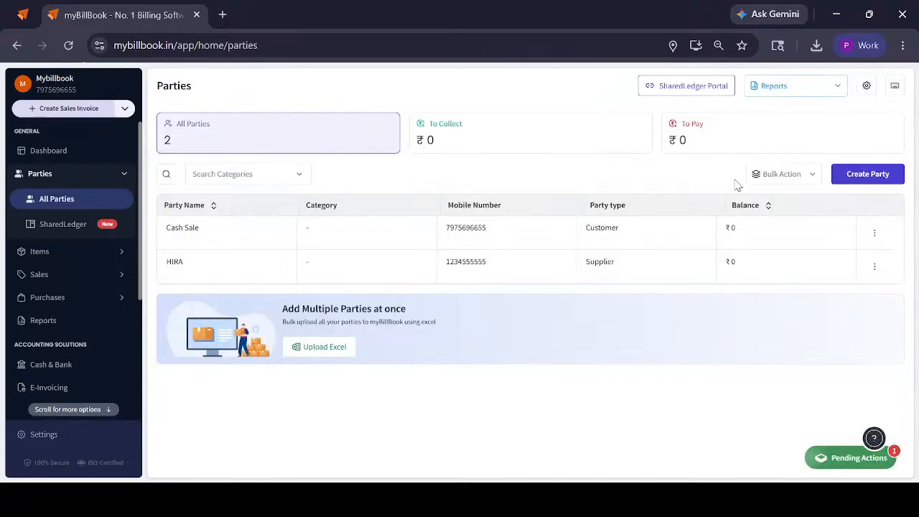
left_click(869, 177)
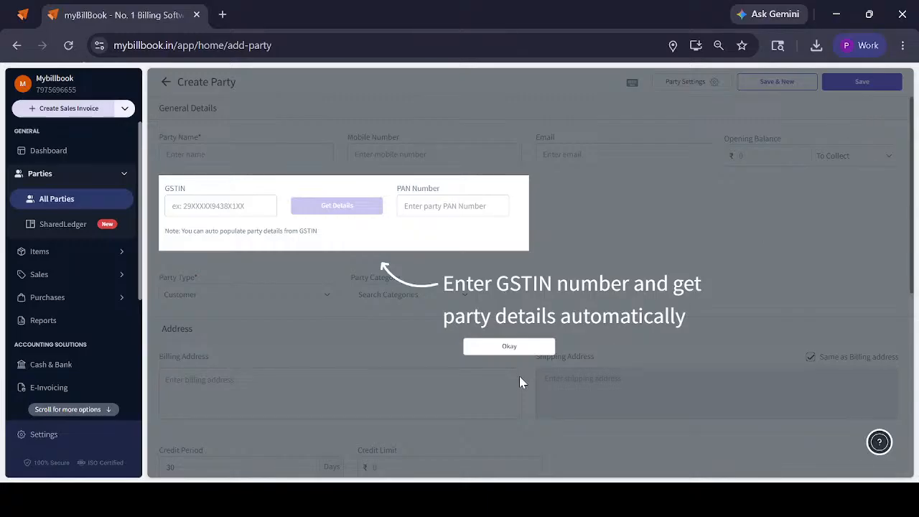
left_click(509, 346)
left_click(187, 152)
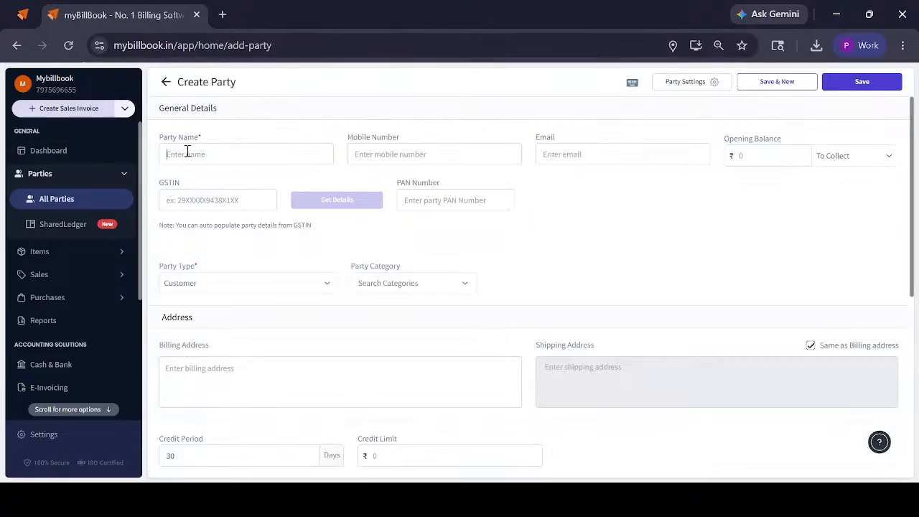
type("Al")
key("BackSpace")
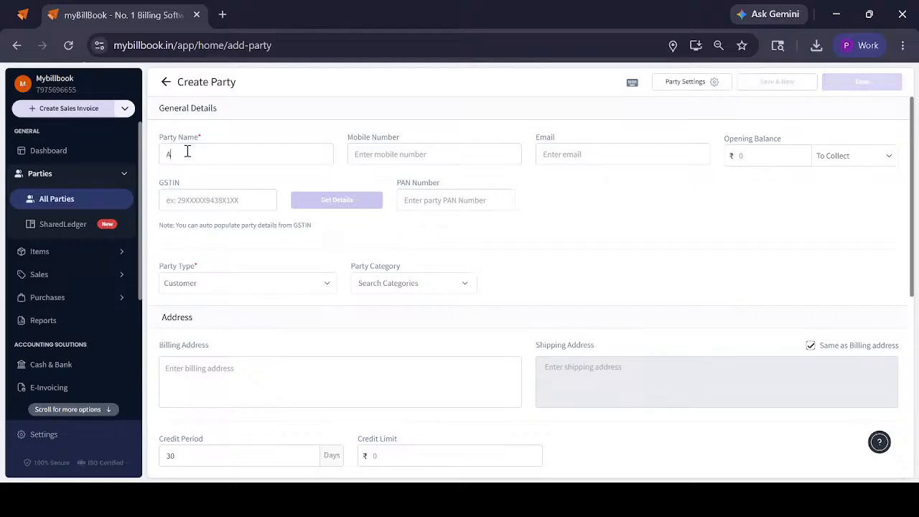
key("BackSpace")
type("Raju")
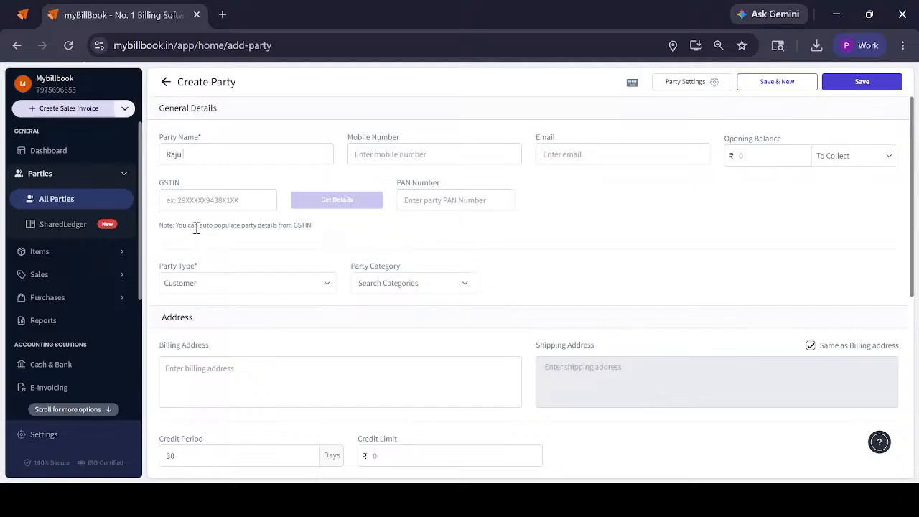
left_click(447, 158)
type("1111111111")
Fill in the customer's billing address from the suggested saved address and save the new party
left_click(201, 367)
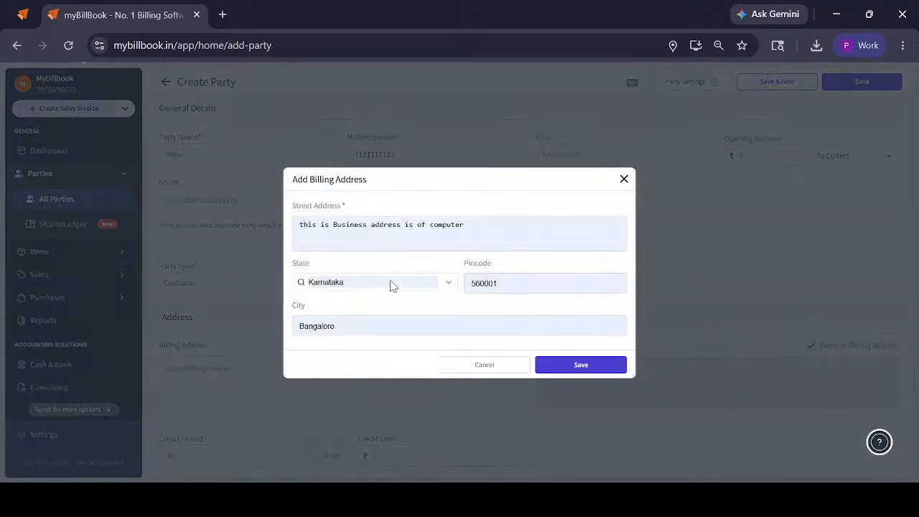
left_click(392, 285)
left_click(344, 315)
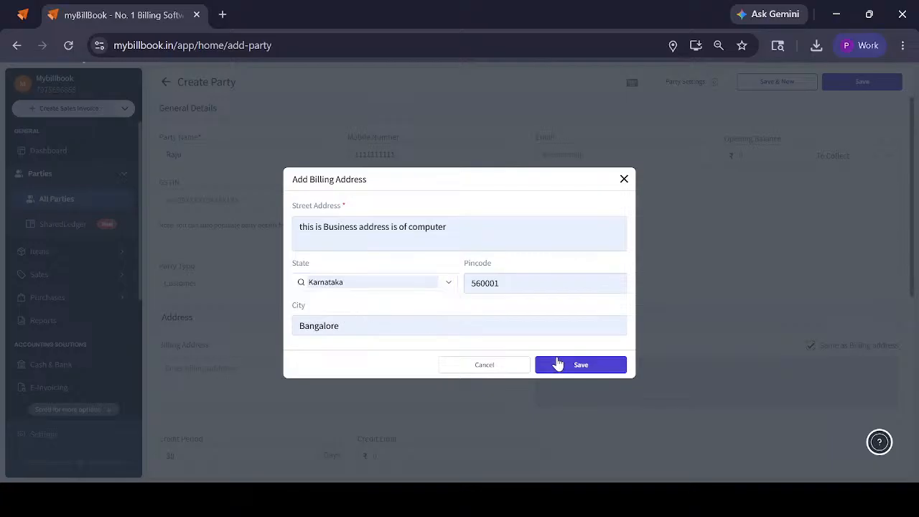
left_click(558, 363)
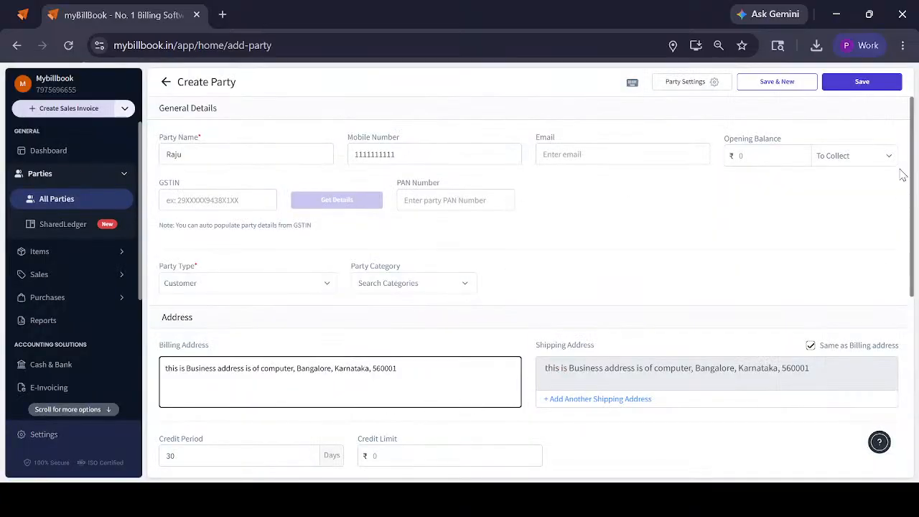
left_click(869, 84)
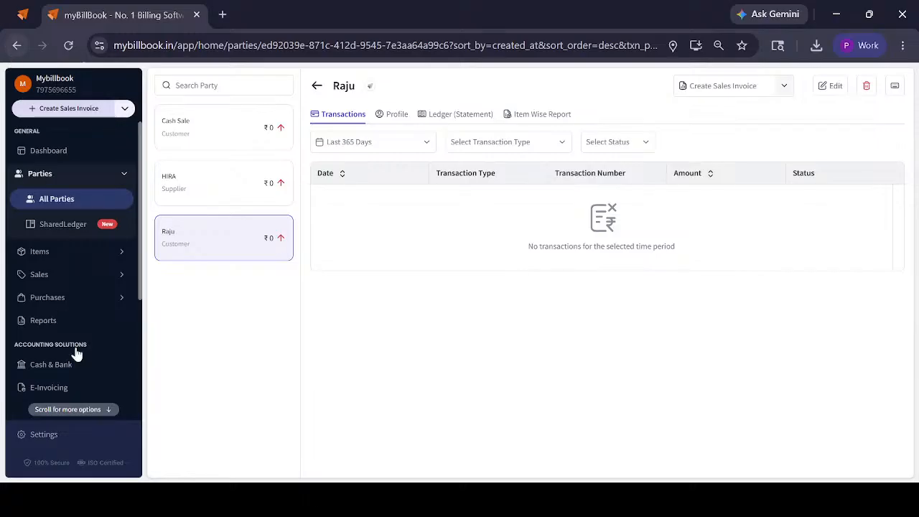
Open the items inventory and dismiss the remaining pending action
left_click(65, 252)
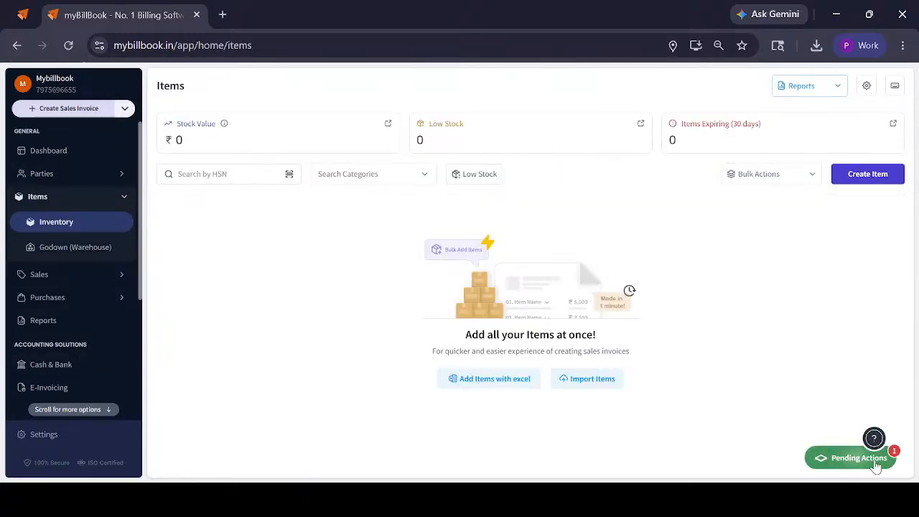
left_click(847, 457)
left_click(875, 405)
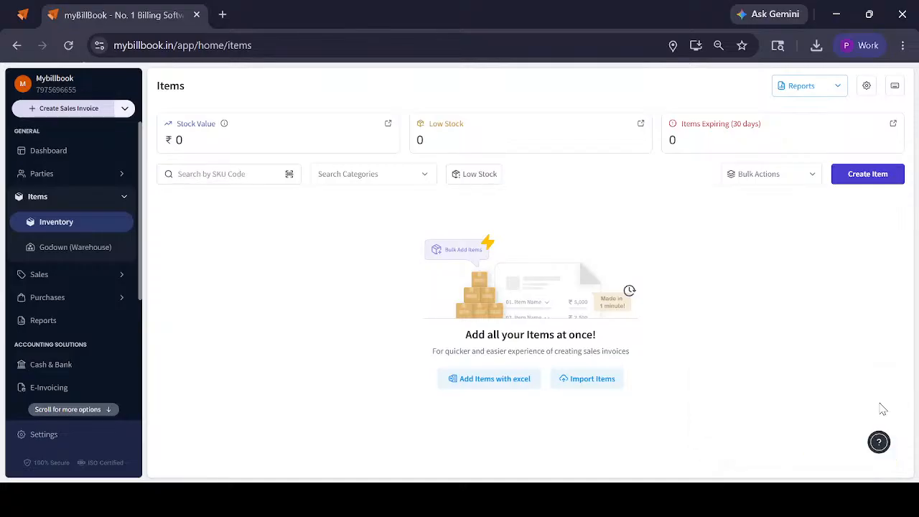
Expand the bulk options for adding items, view the Custom Software import from other softwares and close it without uploading a file
left_click(773, 179)
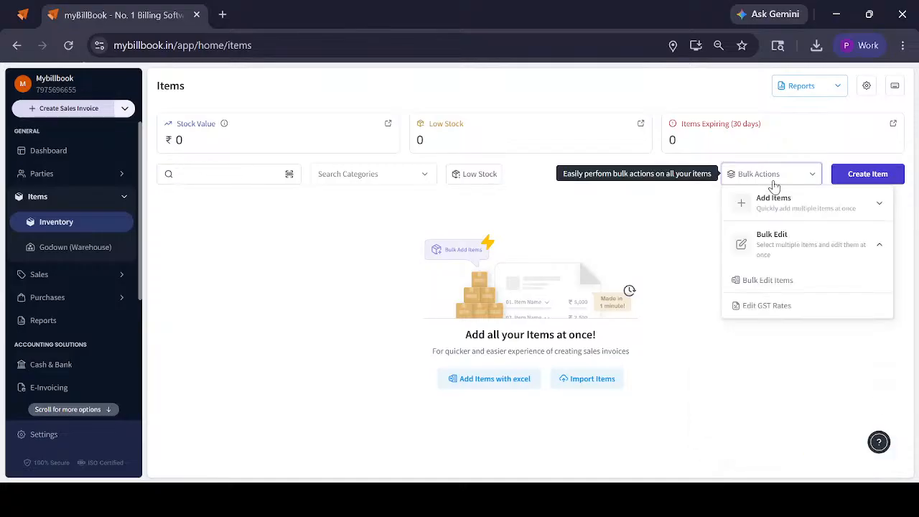
left_click(775, 213)
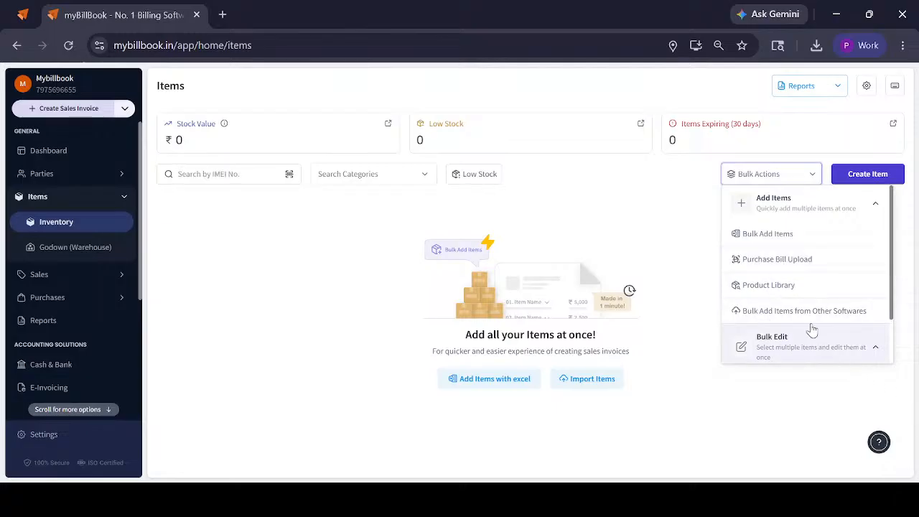
left_click(785, 310)
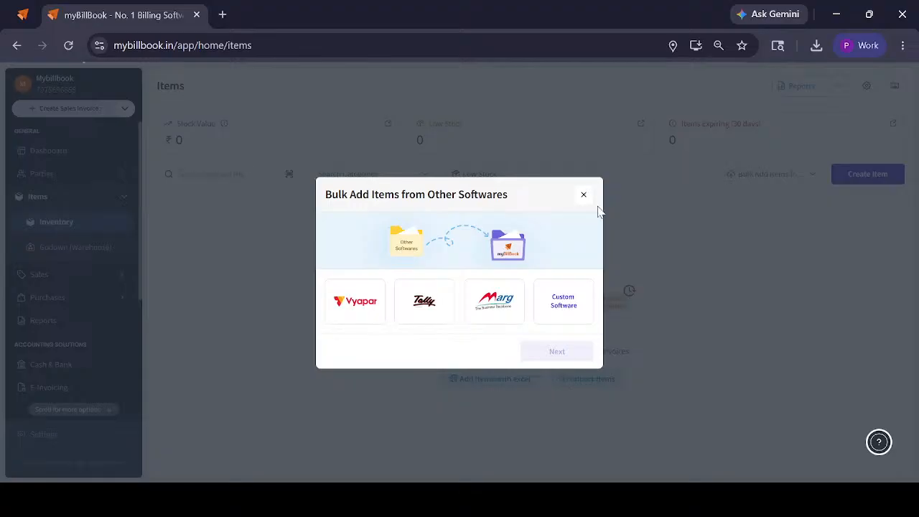
left_click(570, 310)
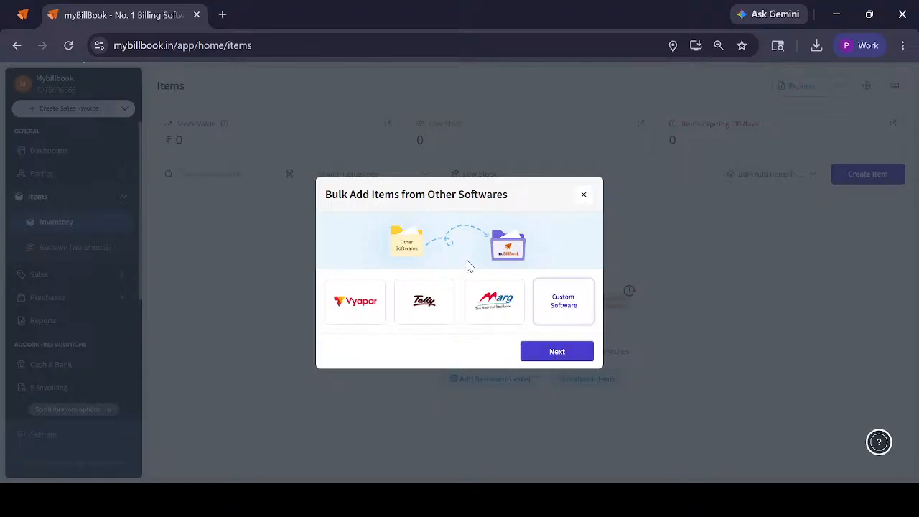
left_click(558, 350)
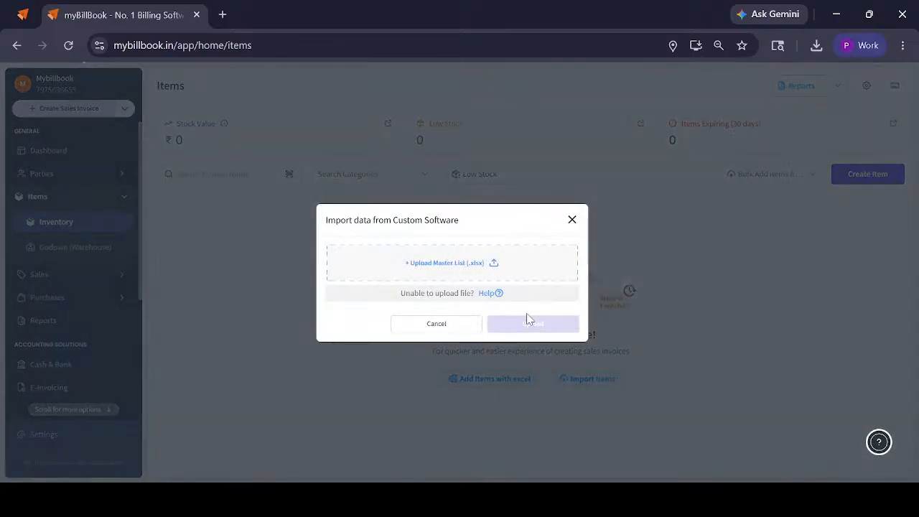
left_click(572, 221)
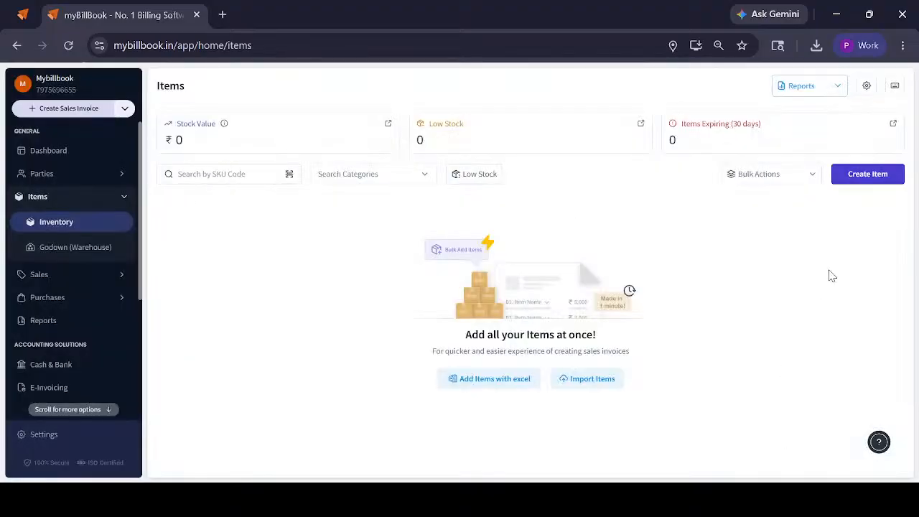
Open the Bulk Add Items sheet and review its column headings from Item Name to Unit
left_click(790, 175)
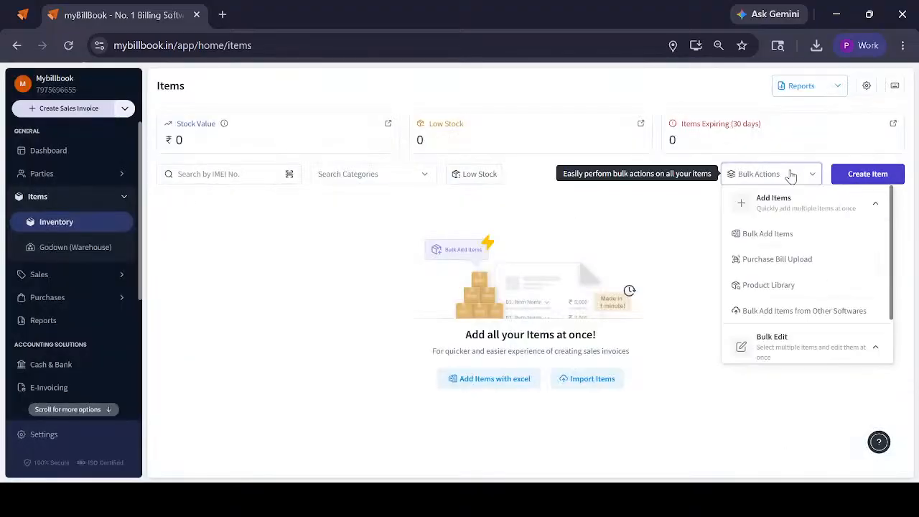
left_click(785, 221)
left_click(554, 359)
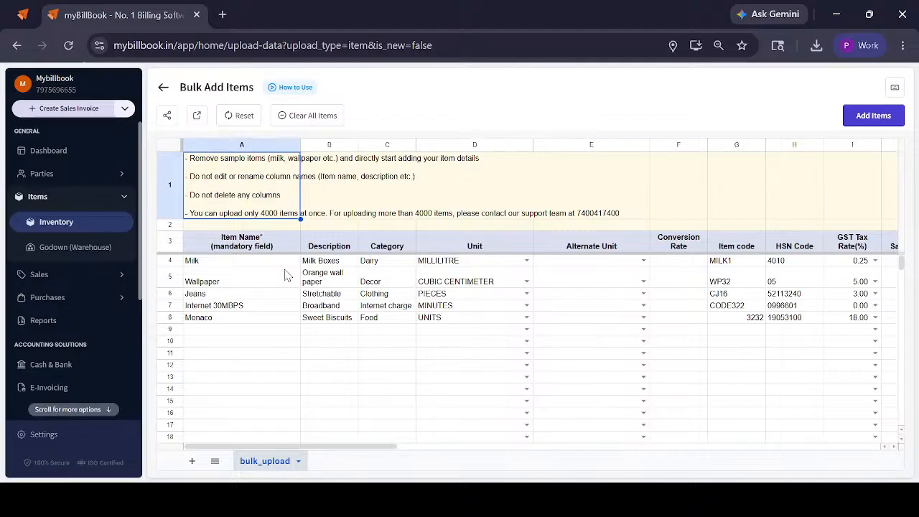
key("Down")
key("Down")
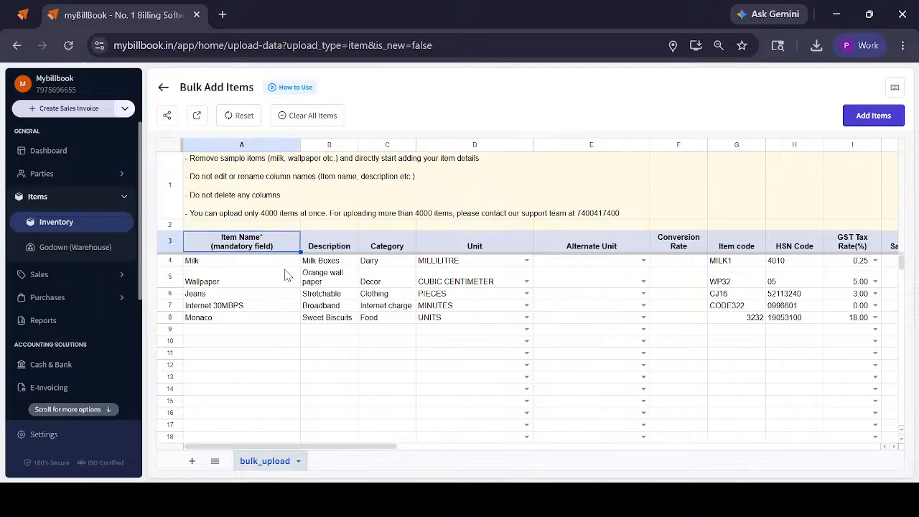
key("Right")
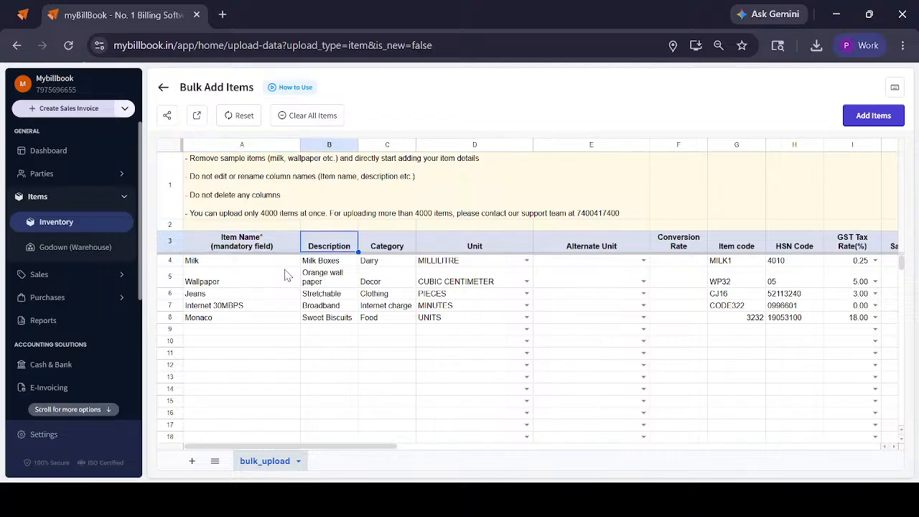
key("Right")
key("Right")
key("F2")
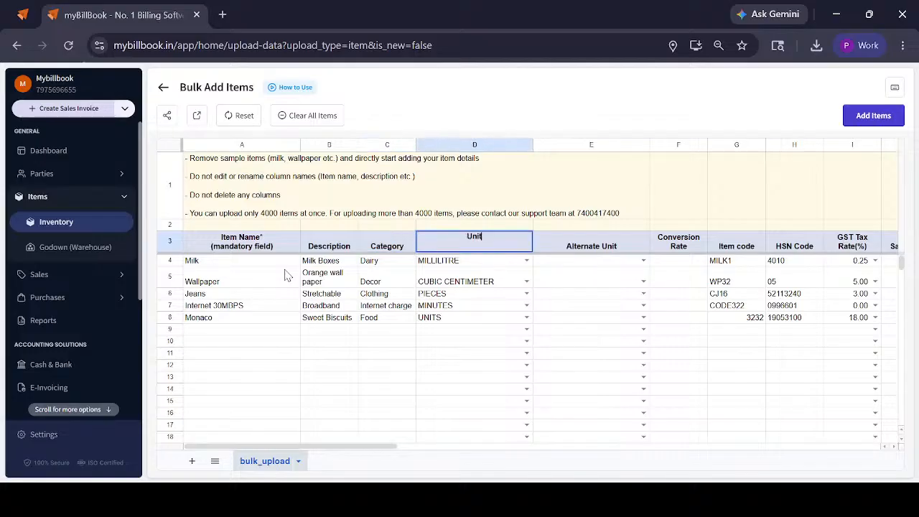
key("BackSpace")
key("Return")
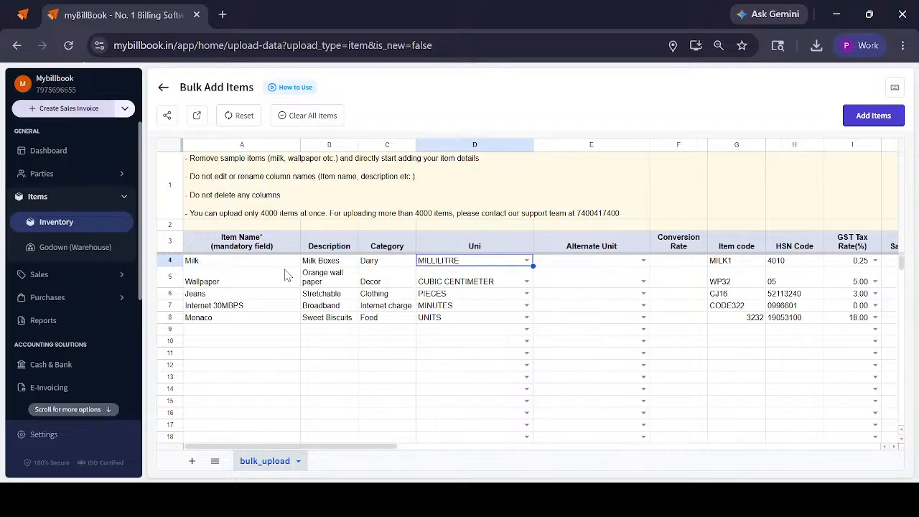
key("ctrl+z")
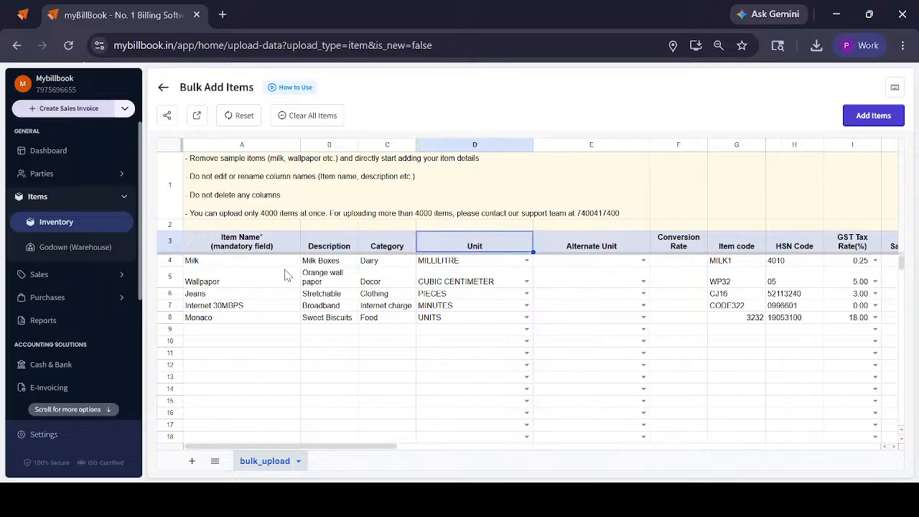
Change the unit of the Milk sample item to BOX
key("Down")
key("Return")
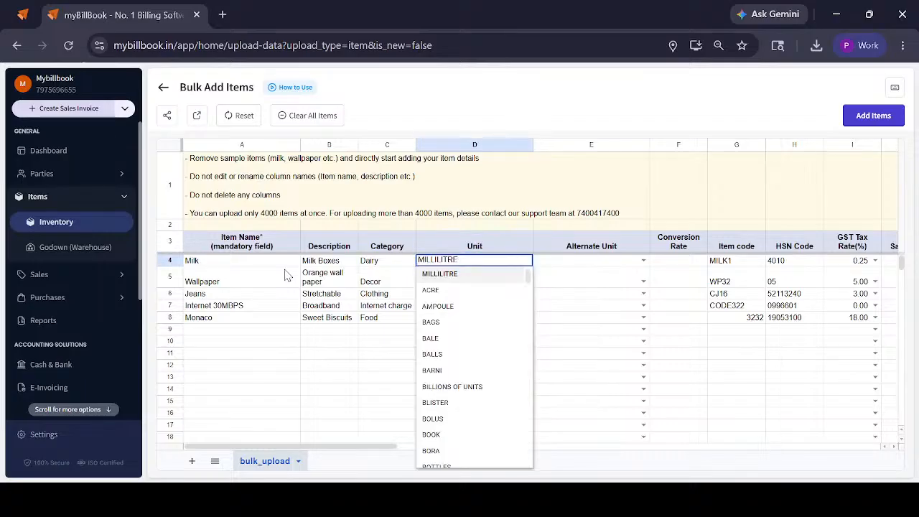
key("BackSpace")
key("ctrl+a")
key("BackSpace")
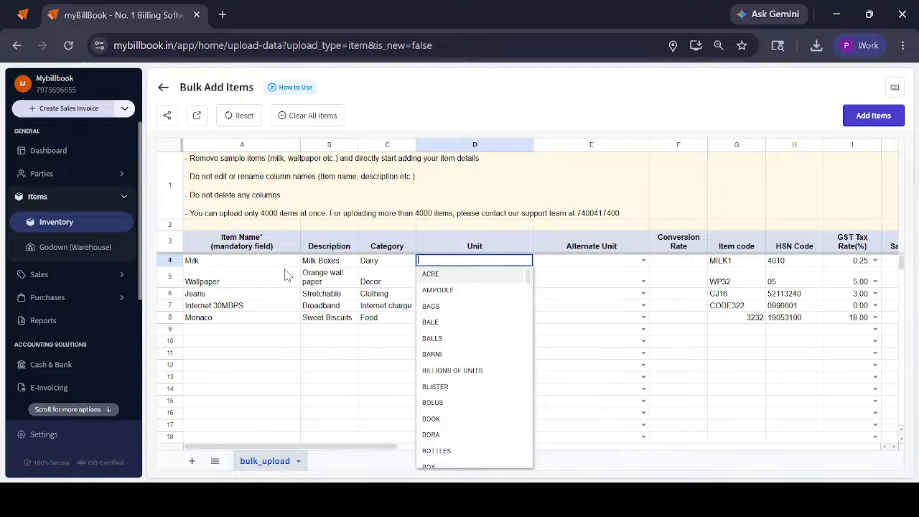
type("box")
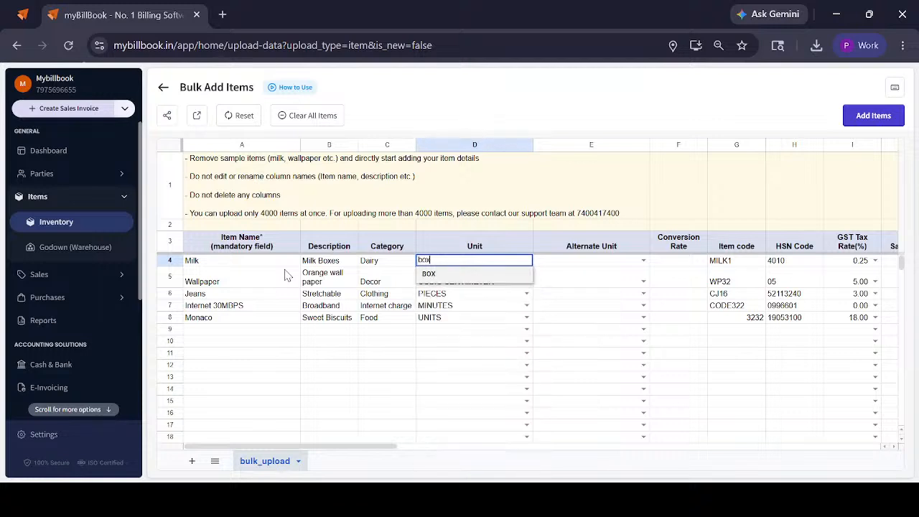
key("Return")
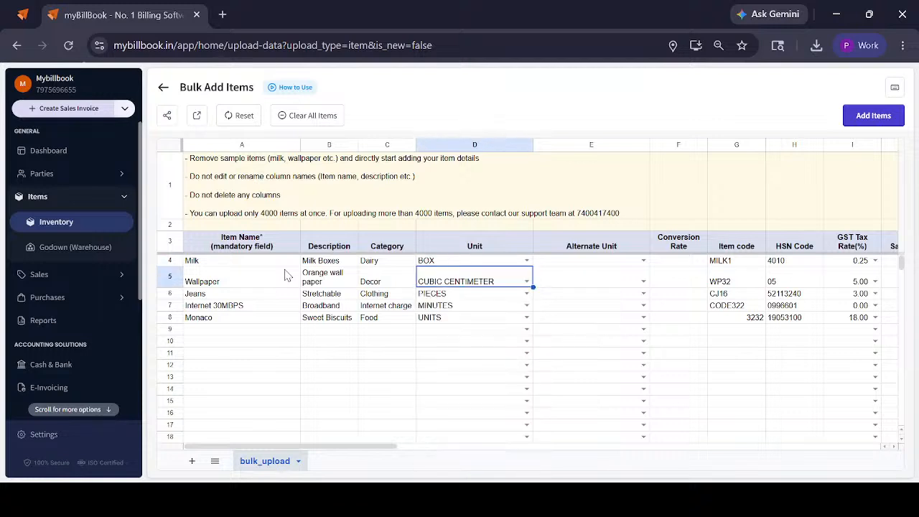
Give the Milk sample item the alternate unit PIECES with a conversion rate of 24
left_click(581, 265)
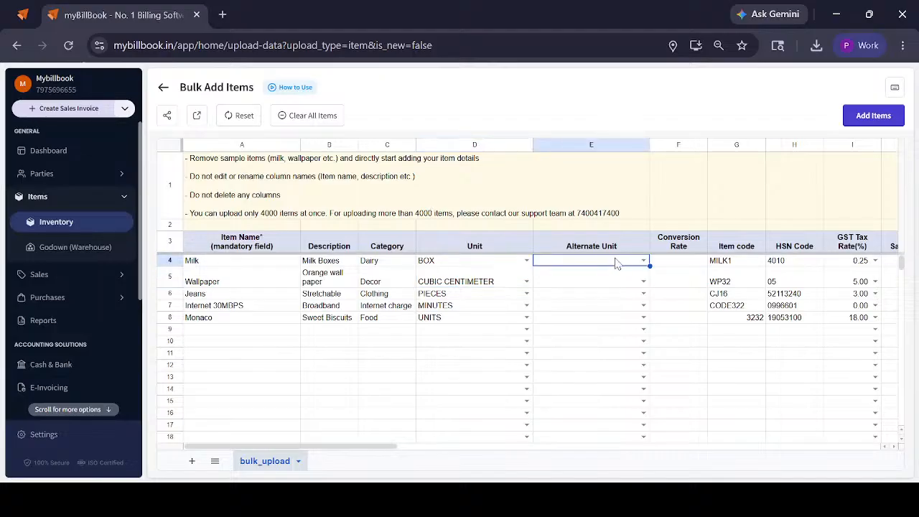
left_click(619, 261)
type("pi")
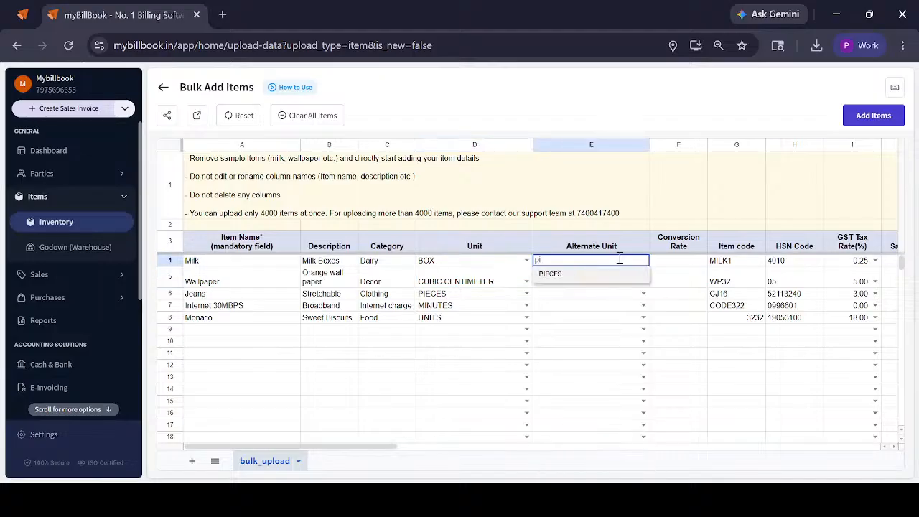
type("e")
key("Return")
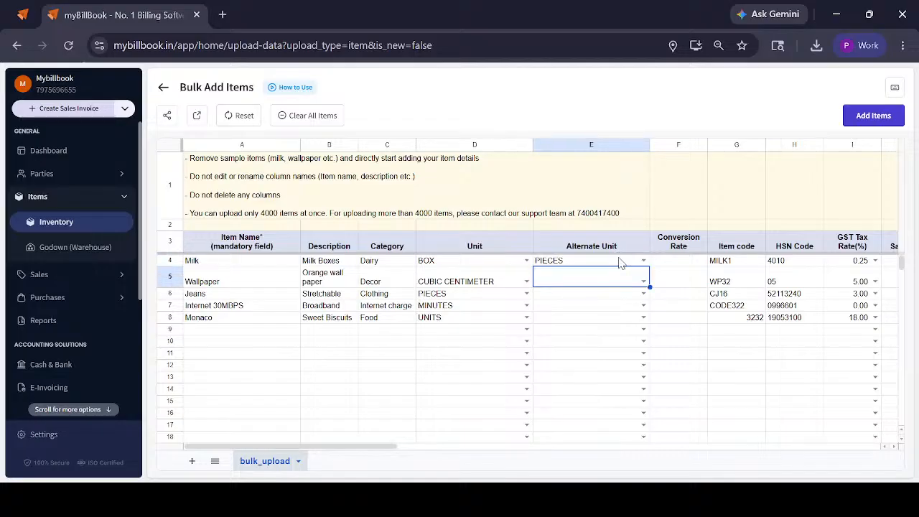
key("Up")
key("Right")
type("2")
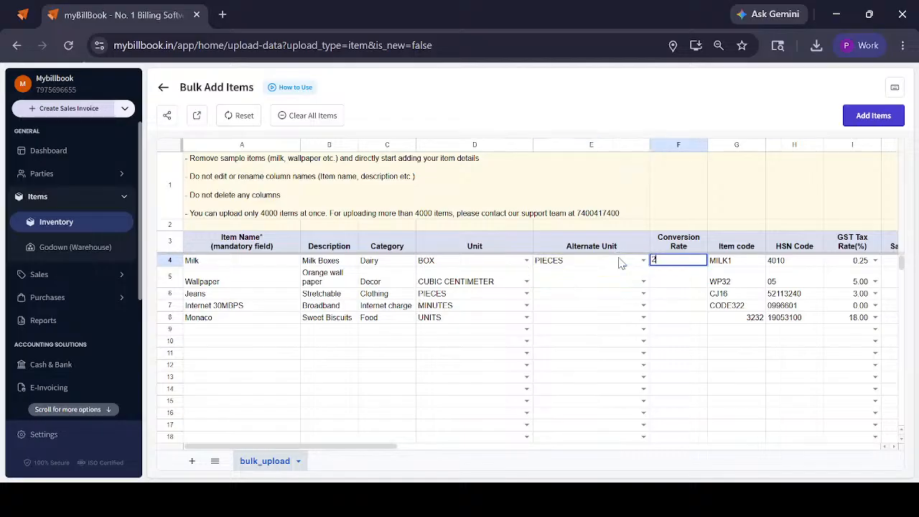
type("4")
Review the remaining bulk sheet columns from Item code through tax, prices, stock and item type to Discount
left_click(738, 249)
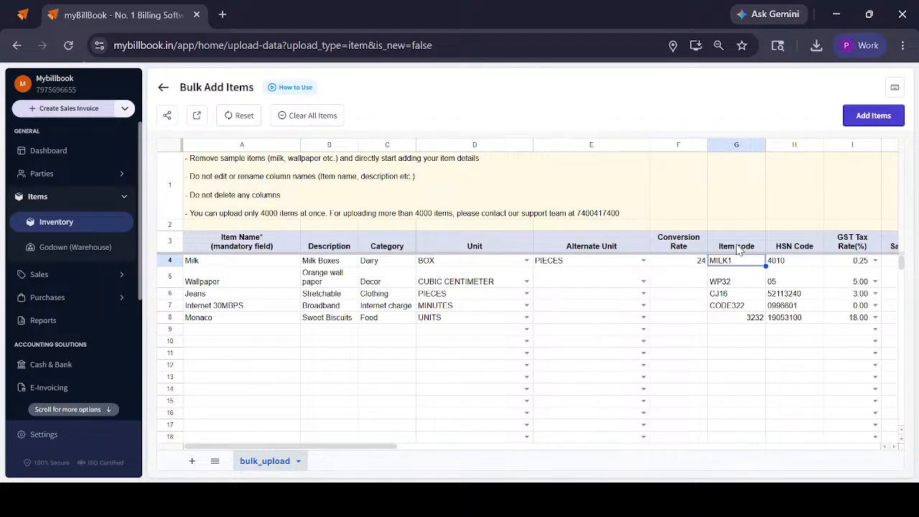
key("Right")
key("Right")
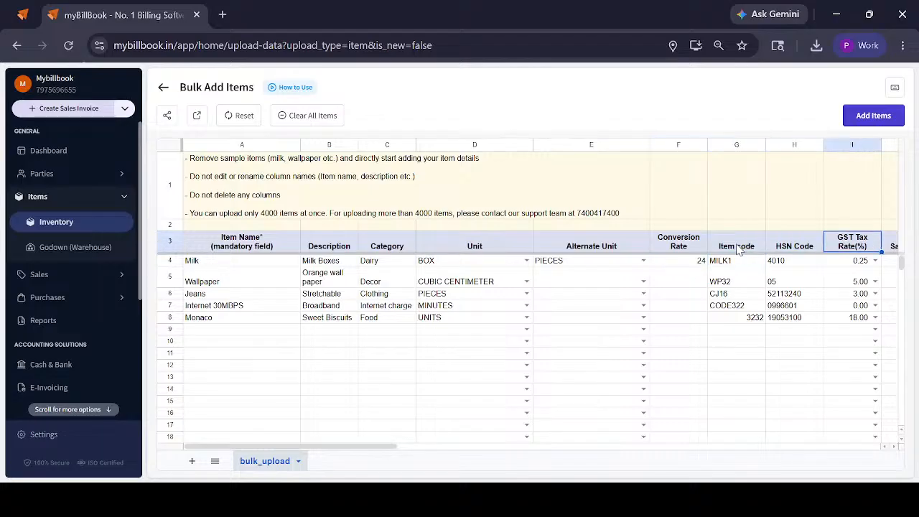
key("Right")
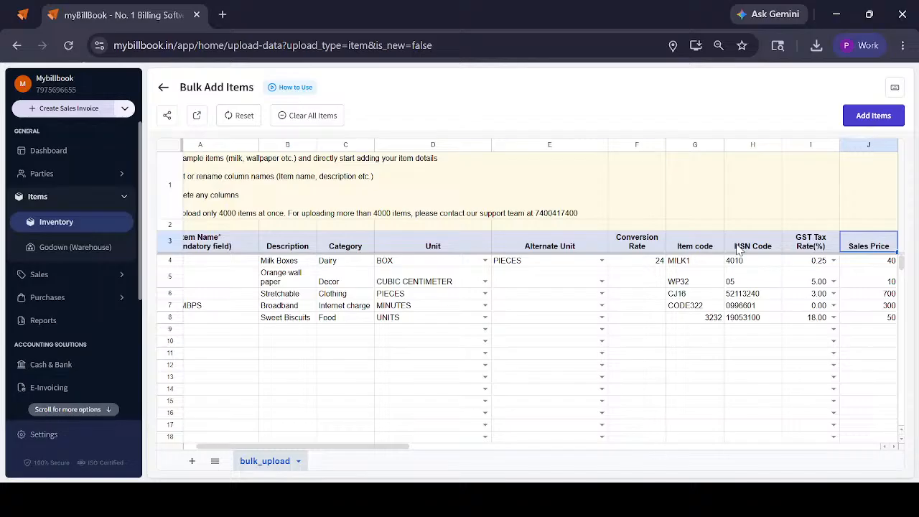
key("Right")
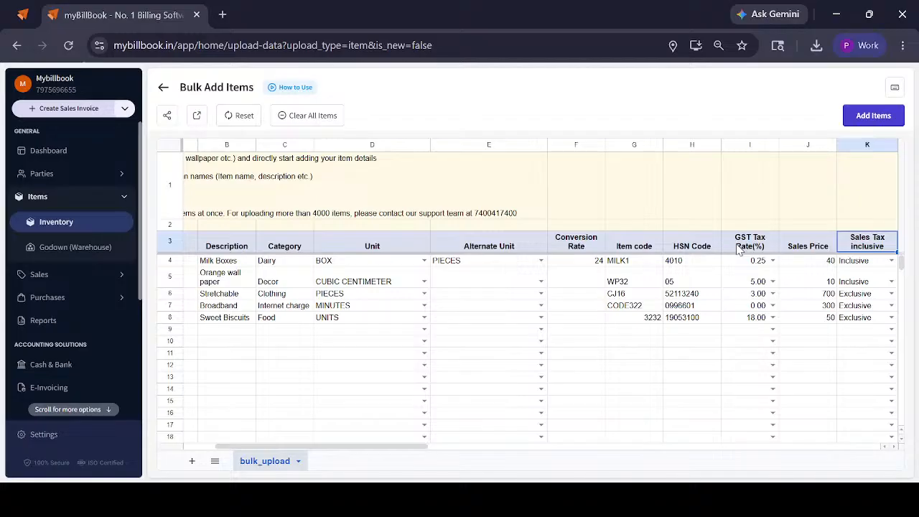
key("Right")
key("Right")
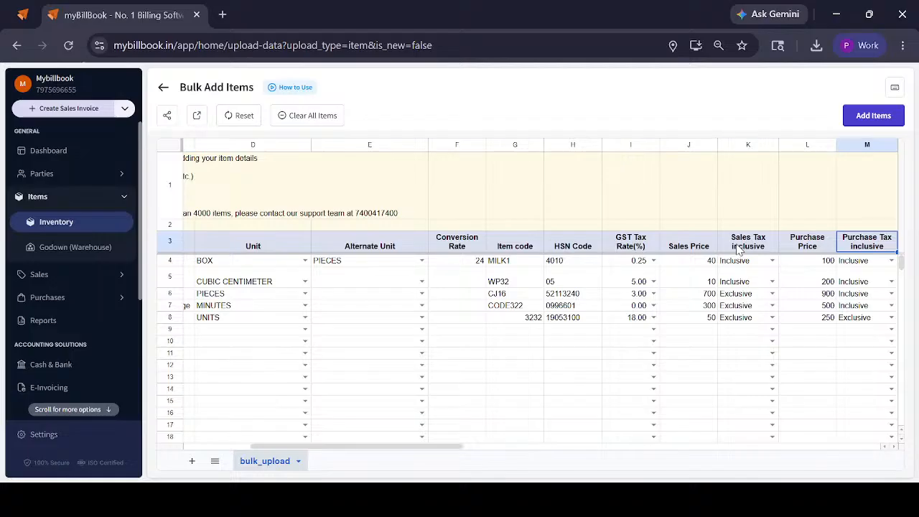
key("Right")
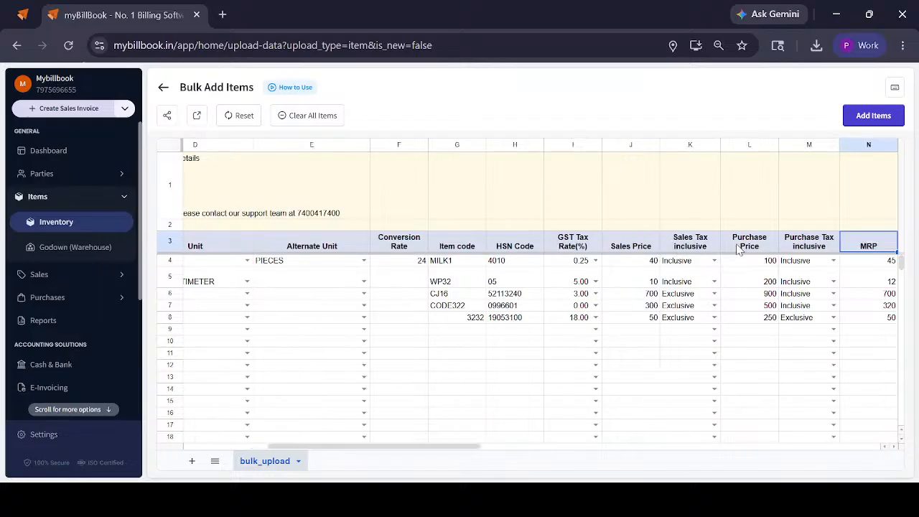
key("Right")
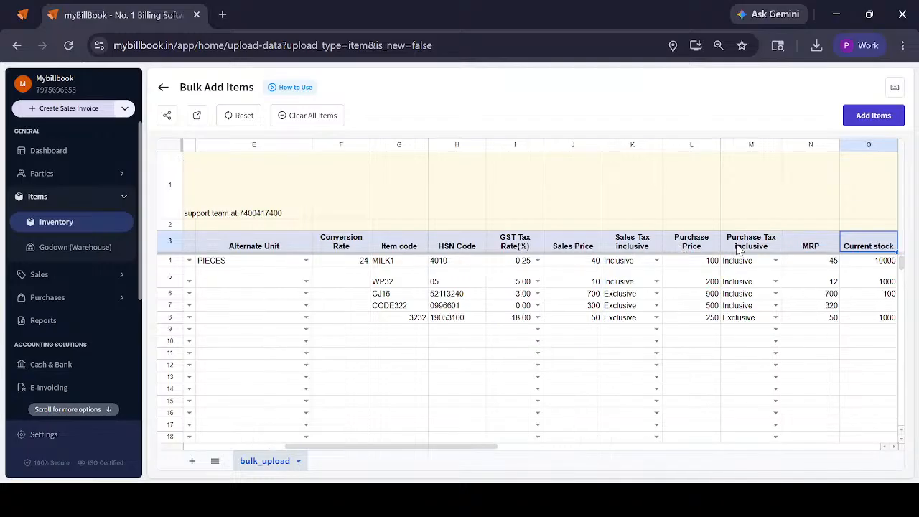
key("Right")
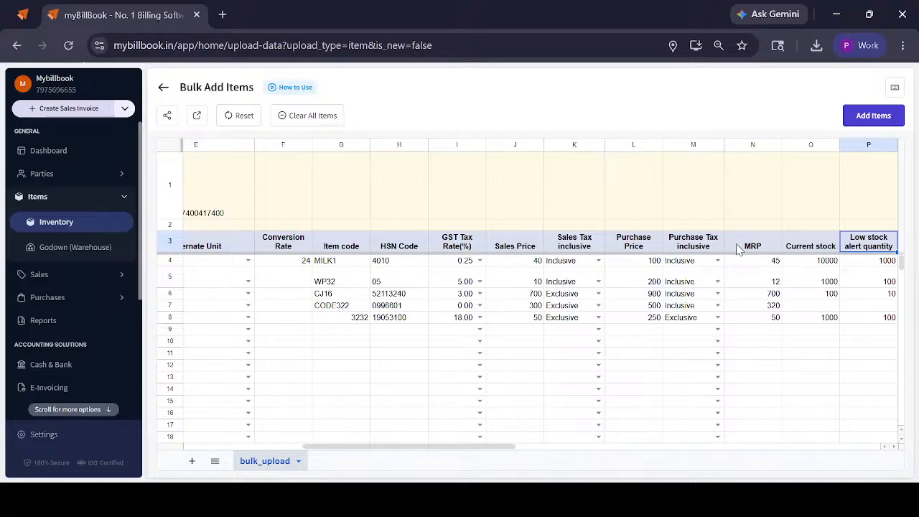
key("Right")
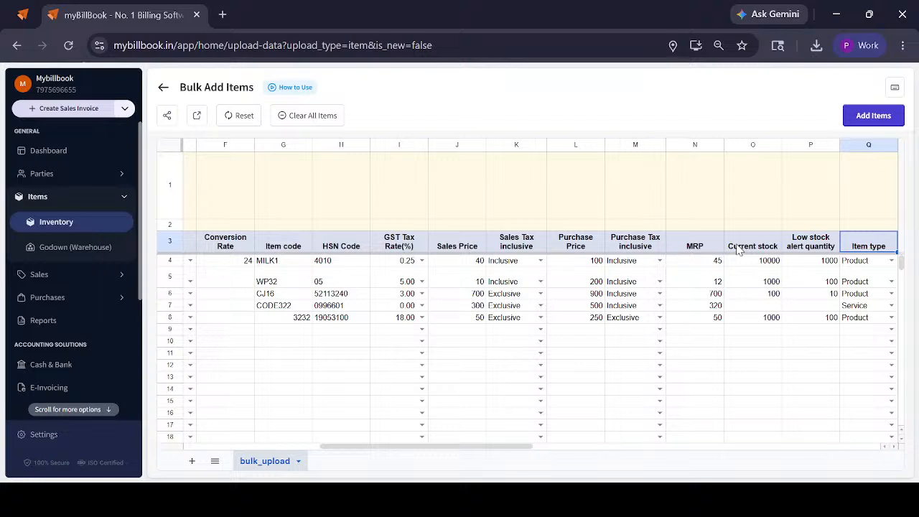
key("Right")
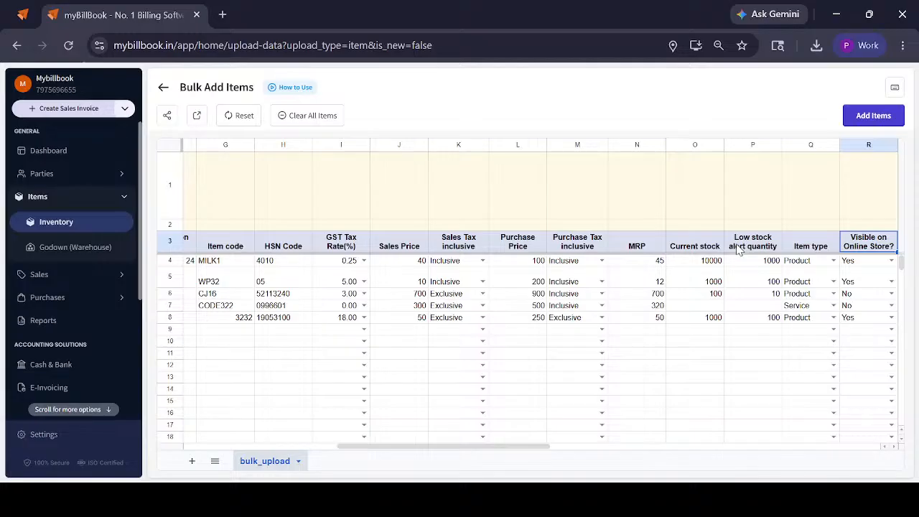
key("Right")
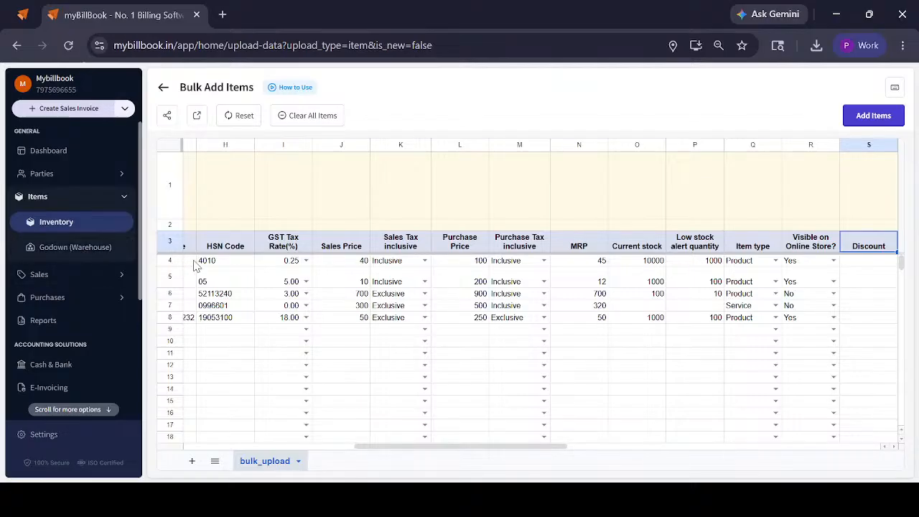
Clear all items from the bulk sheet, confirm the removal and submit the sheet to the inventory
left_click(309, 115)
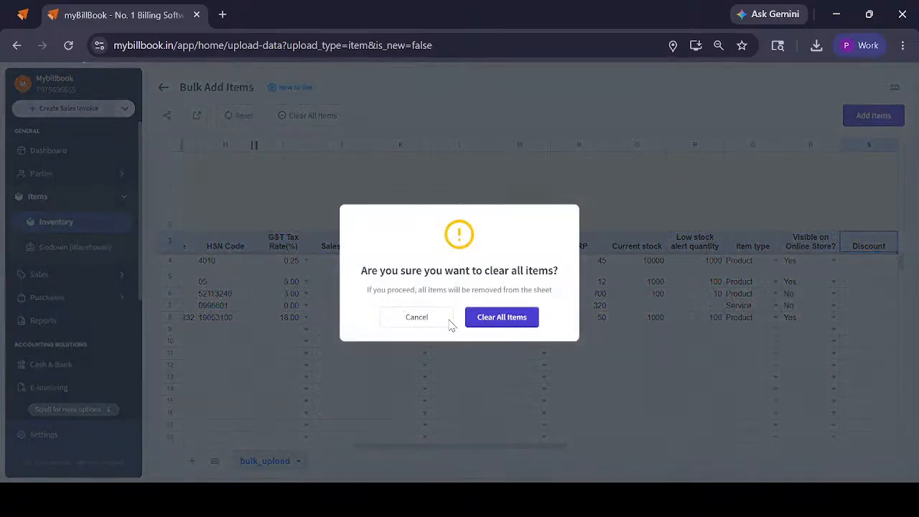
left_click(499, 323)
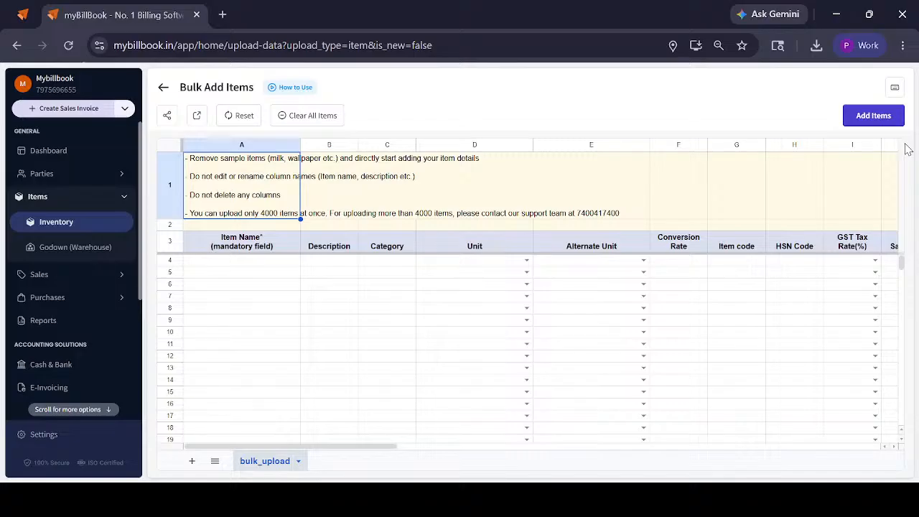
left_click(874, 117)
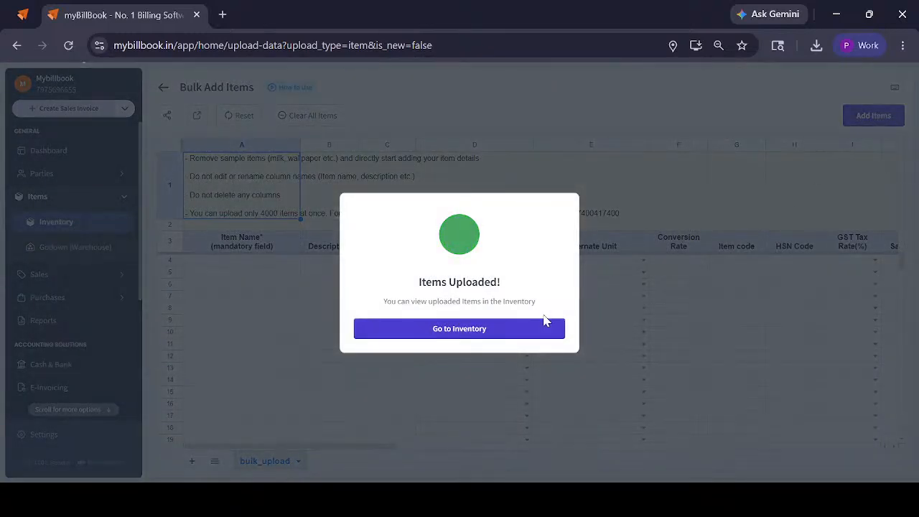
Start a new Product item named Mustard Oil in the inventory and enable showing it in the online store
left_click(502, 328)
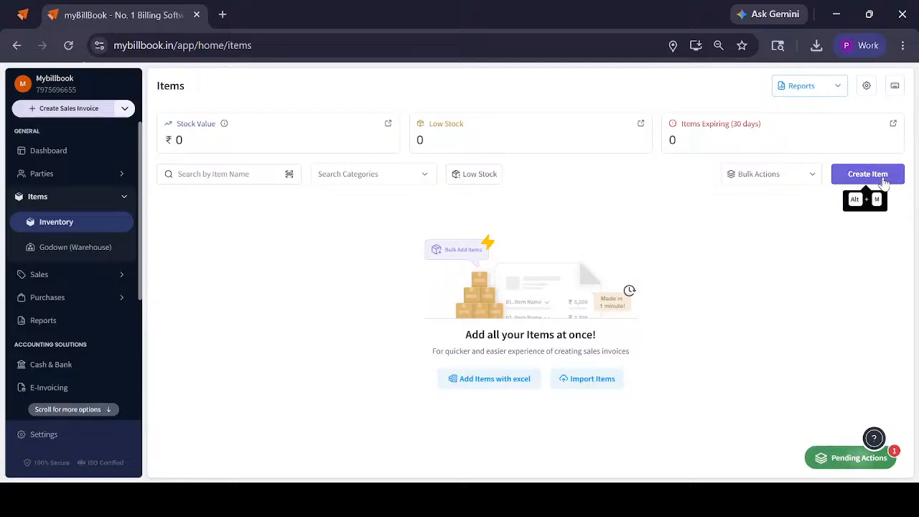
left_click(880, 176)
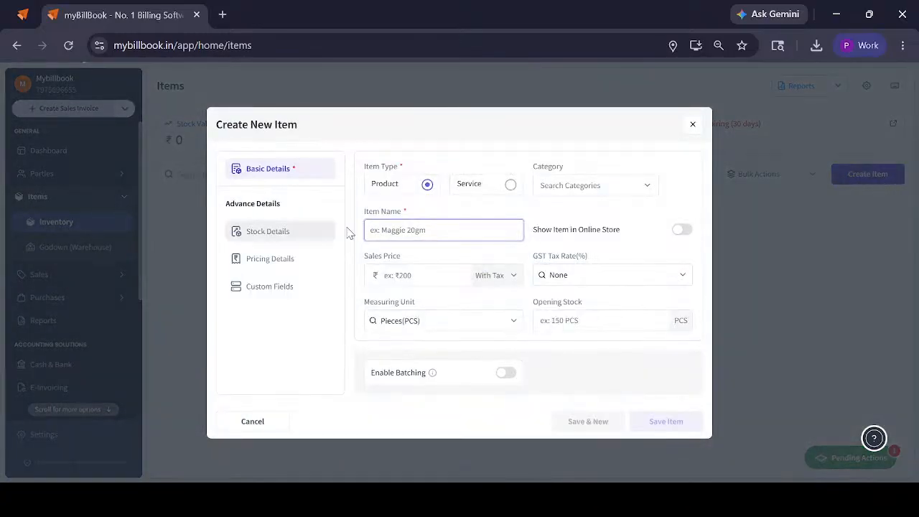
left_click(450, 243)
left_click(443, 232)
type("Boost 180 Gm")
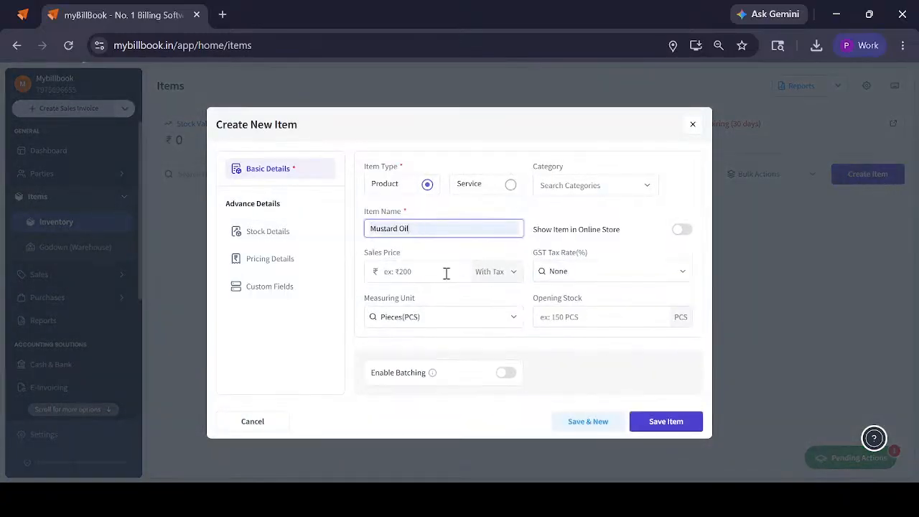
left_click(681, 229)
Set the Mustard Oil item's sales price to ₹300 with tax and its GST tax rate to GST @ 3%
left_click(400, 273)
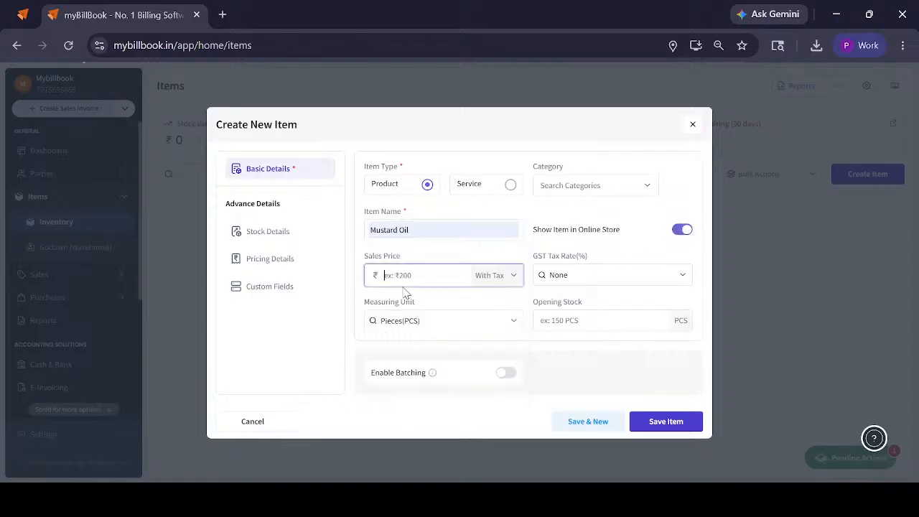
type("300")
left_click(575, 274)
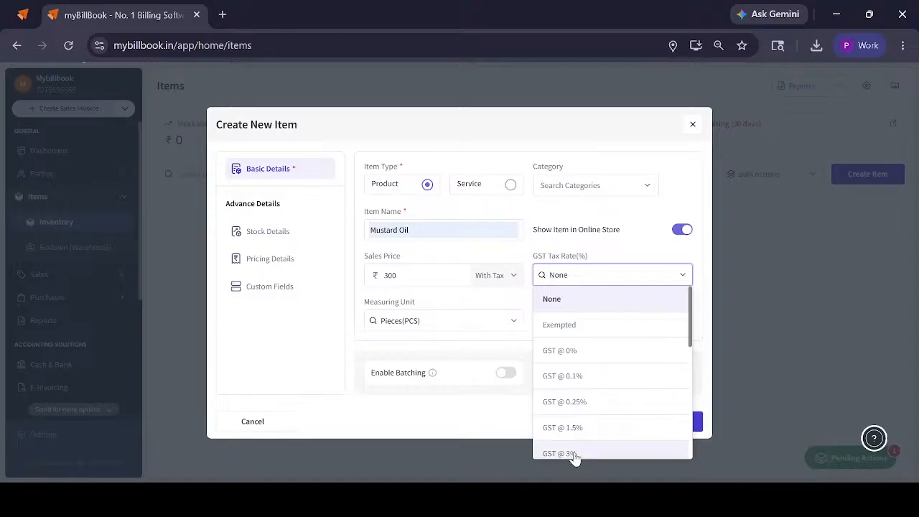
left_click(574, 452)
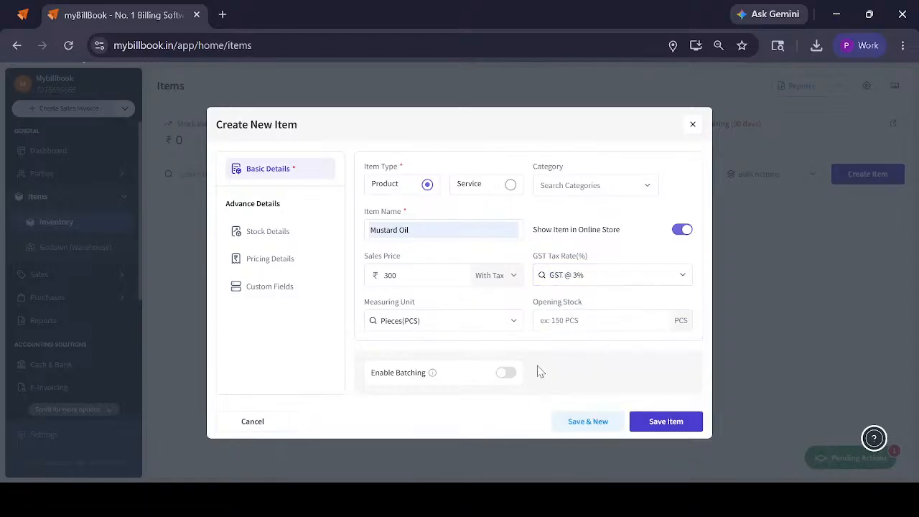
Enter HSN code 1312 in the Mustard Oil item's stock details and leave its description empty
left_click(285, 237)
left_click(475, 185)
left_click(580, 186)
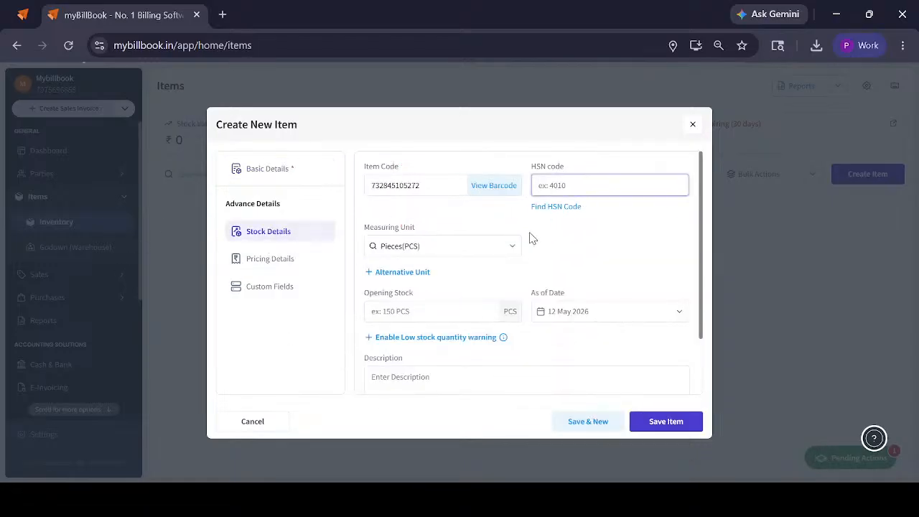
type("1312")
scroll(431, 248, "down", 2)
left_click(403, 314)
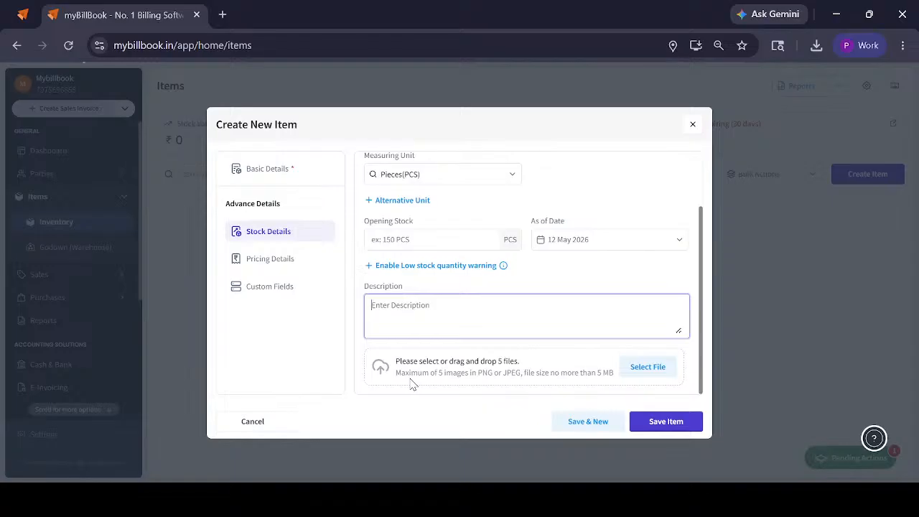
Set the Mustard Oil item's purchase price to ₹270 with tax and save the item
left_click(251, 262)
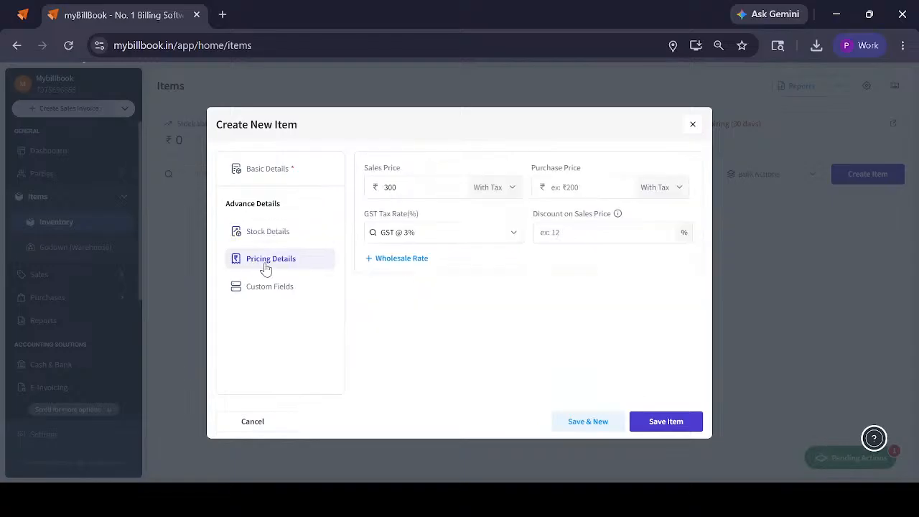
left_click(566, 188)
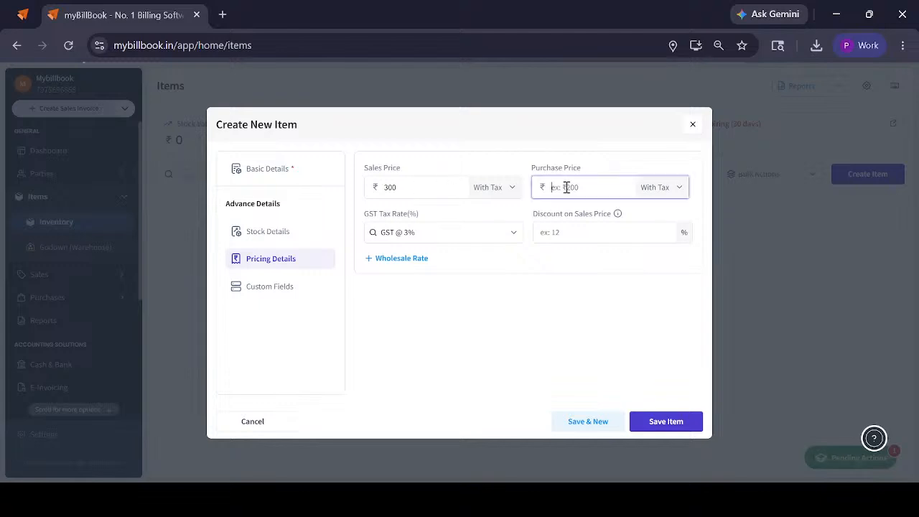
type("2")
key("BackSpace")
type("70")
left_click(669, 422)
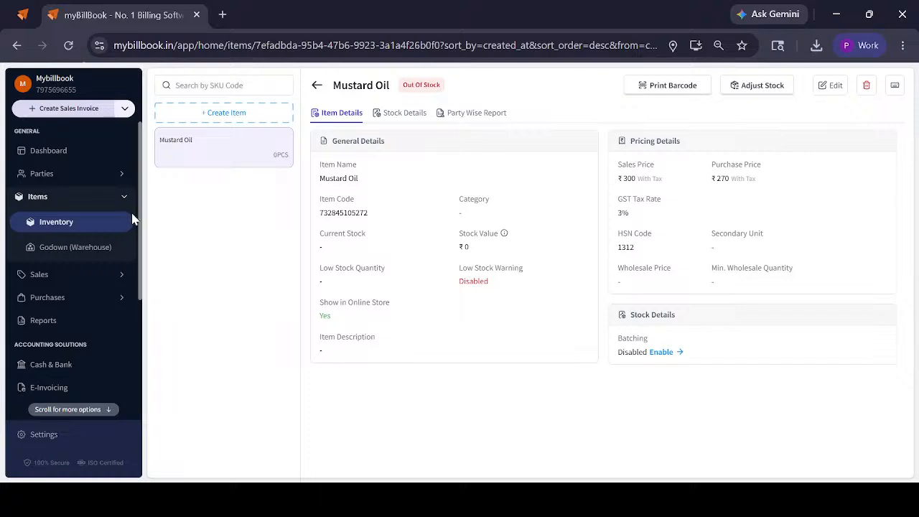
Start a new purchase invoice and select the supplier party to bill from
left_click(118, 227)
left_click(68, 298)
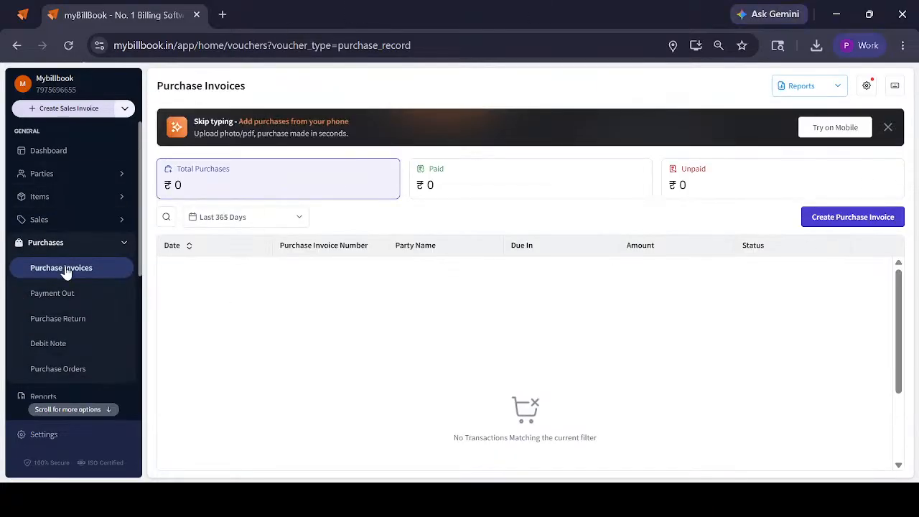
left_click(864, 221)
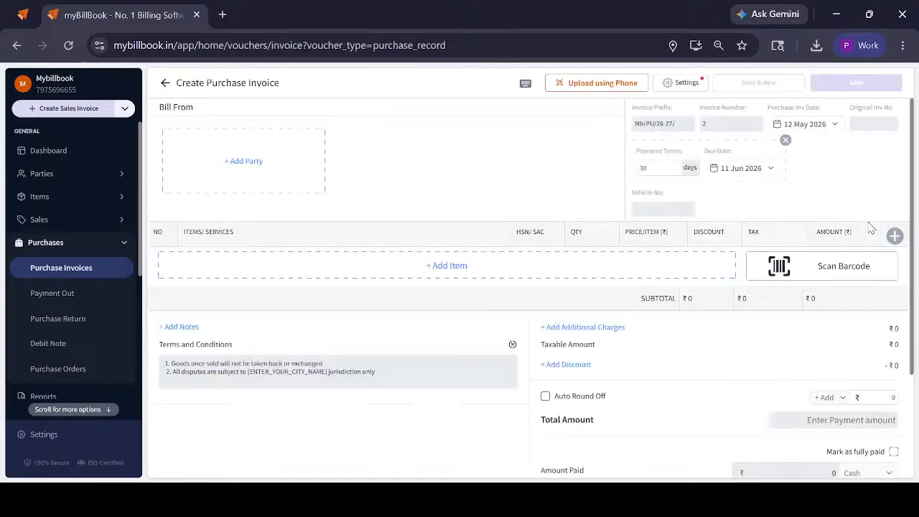
left_click(203, 189)
left_click(218, 200)
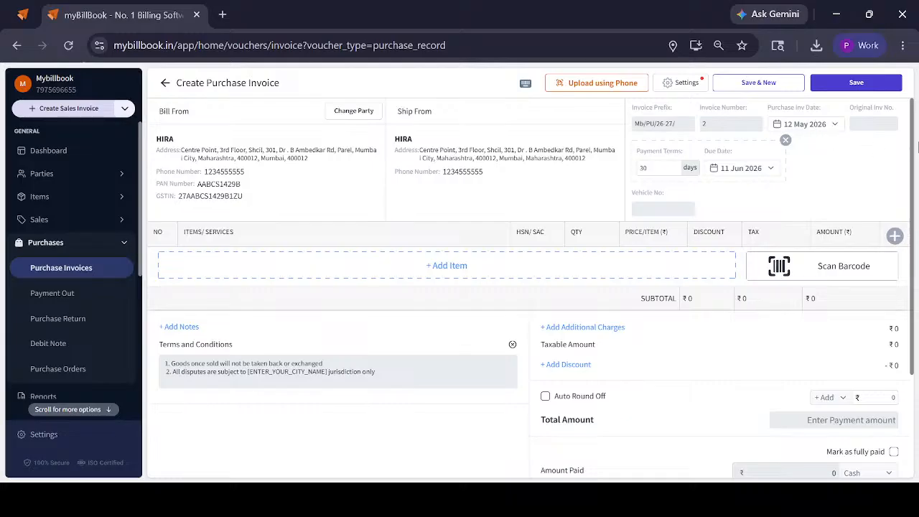
Enter PI021 as the original invoice number and remove the payment terms and due date from the purchase invoice
left_click(890, 124)
type("PI021")
left_click(785, 140)
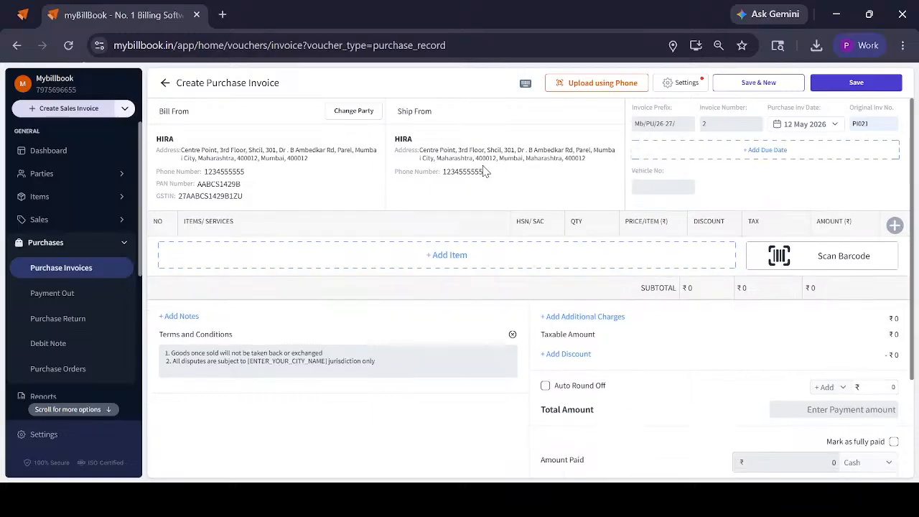
Add 200 PCS of Mustard Oil to the purchase invoice
left_click(408, 260)
left_click(689, 203)
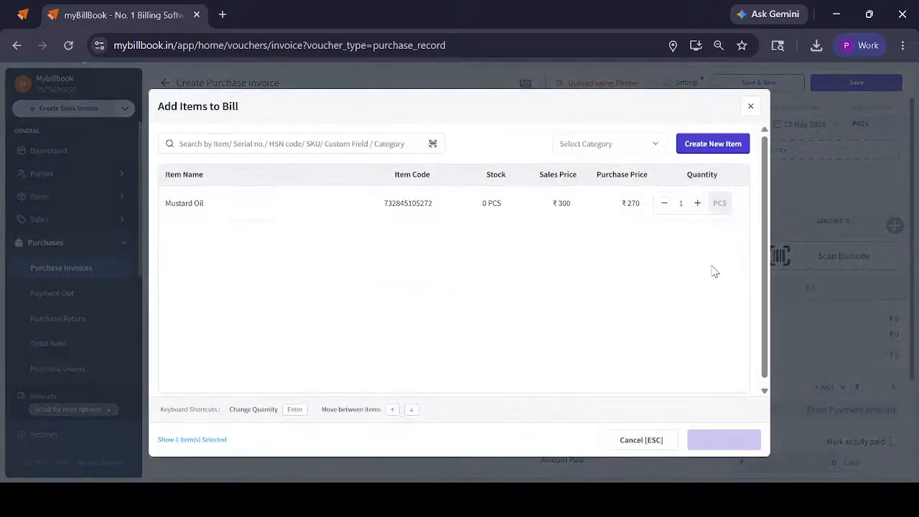
type("200")
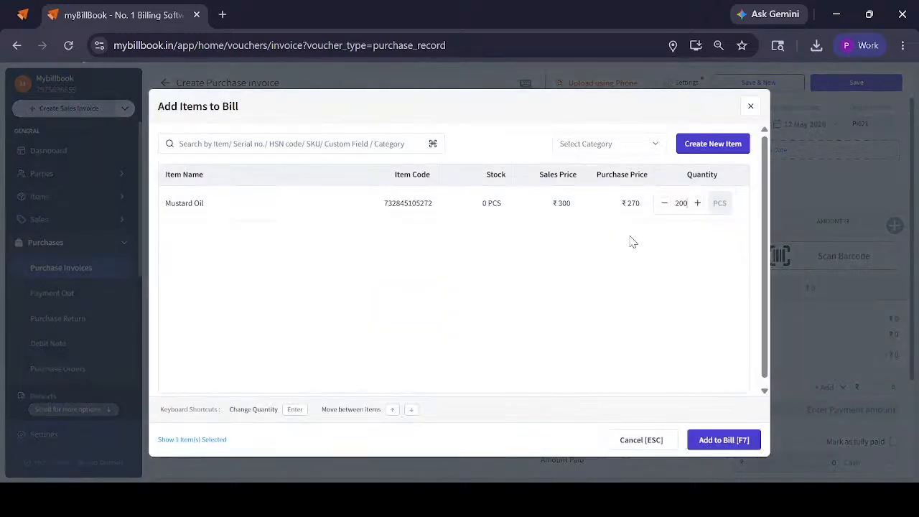
left_click(750, 438)
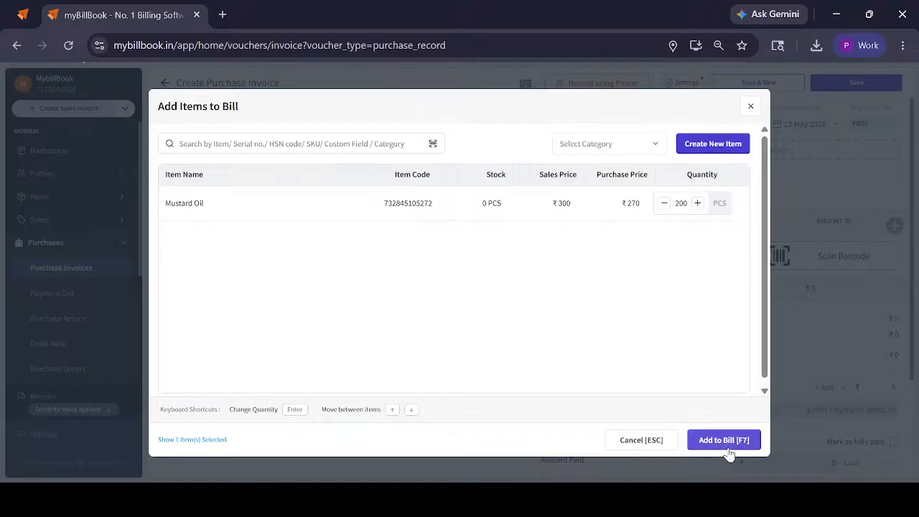
Try marking the purchase invoice as fully paid, view the available payment modes, and remove the fully paid mark
scroll(628, 159, "down", 1)
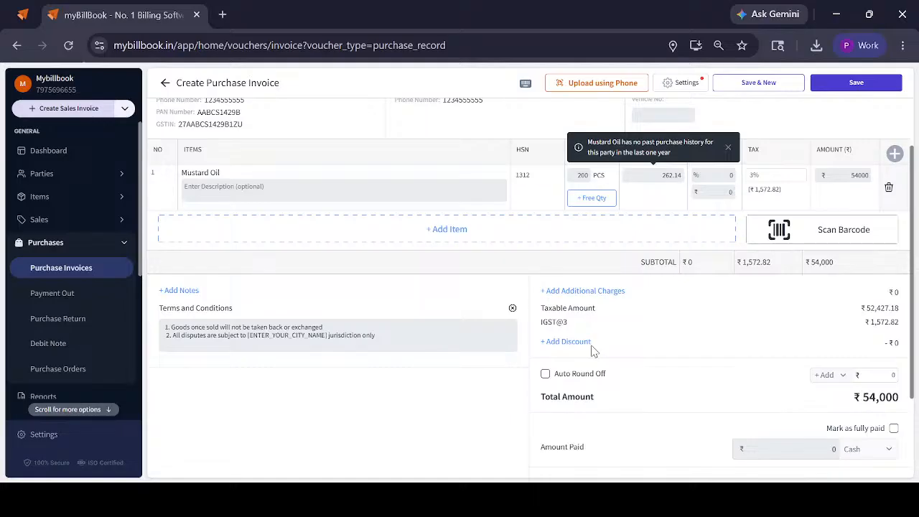
scroll(592, 350, "down", 1)
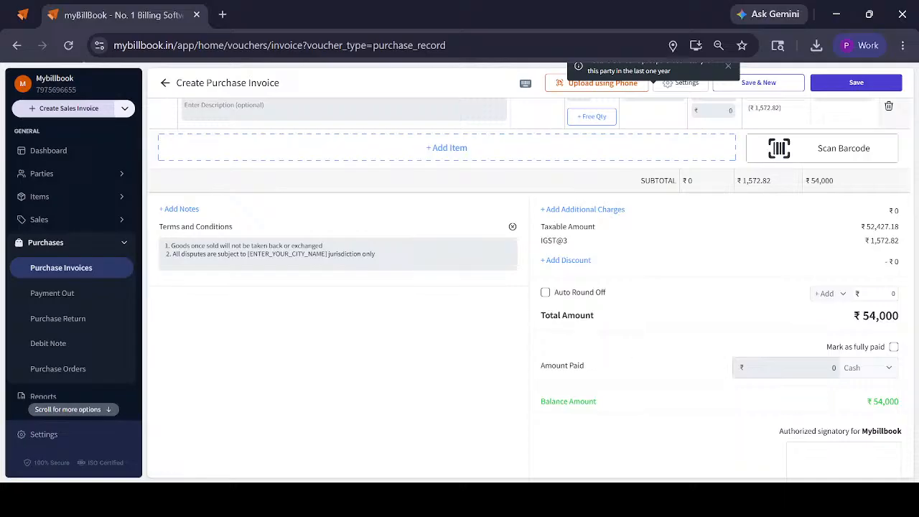
left_click(894, 348)
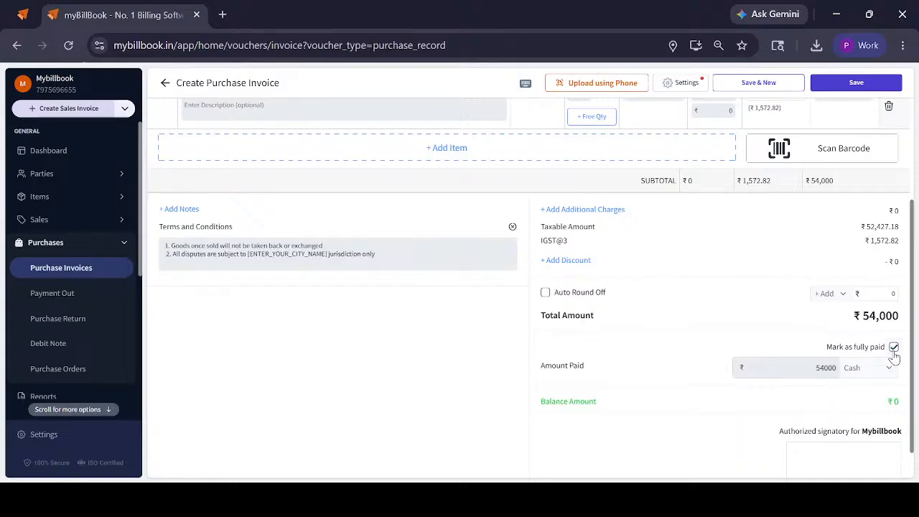
left_click(861, 369)
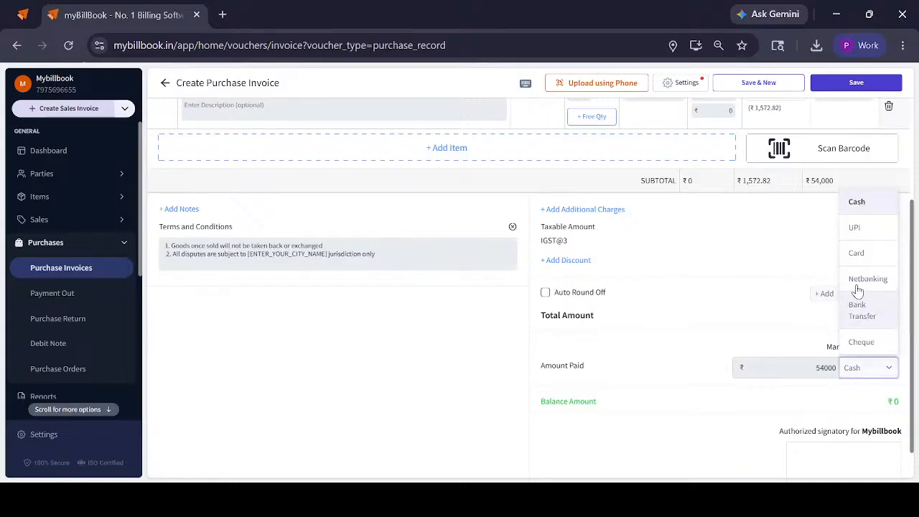
left_click(816, 402)
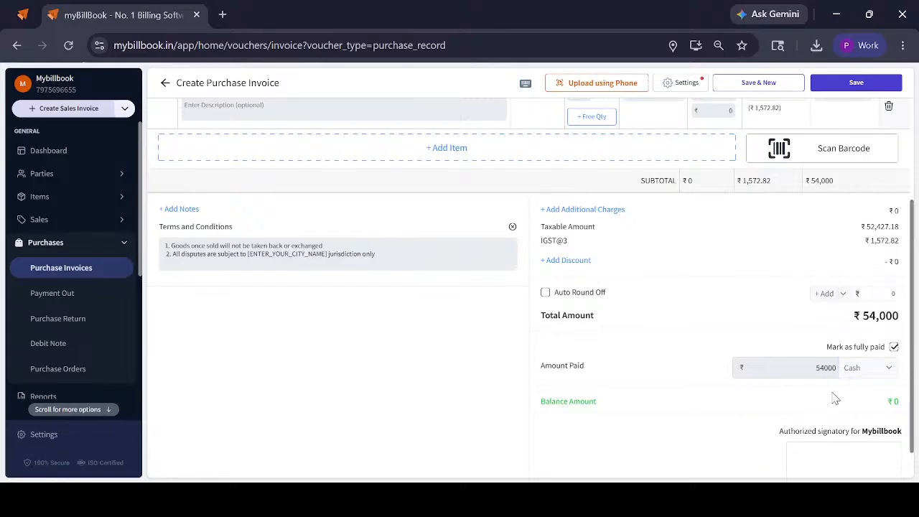
left_click(894, 348)
Save the purchase invoice and review its sharing options and printed layout
left_click(854, 84)
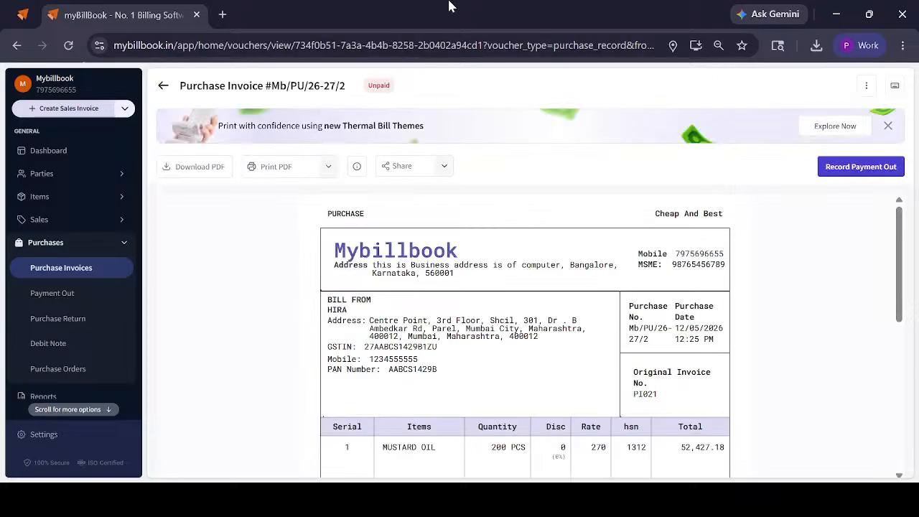
left_click(429, 167)
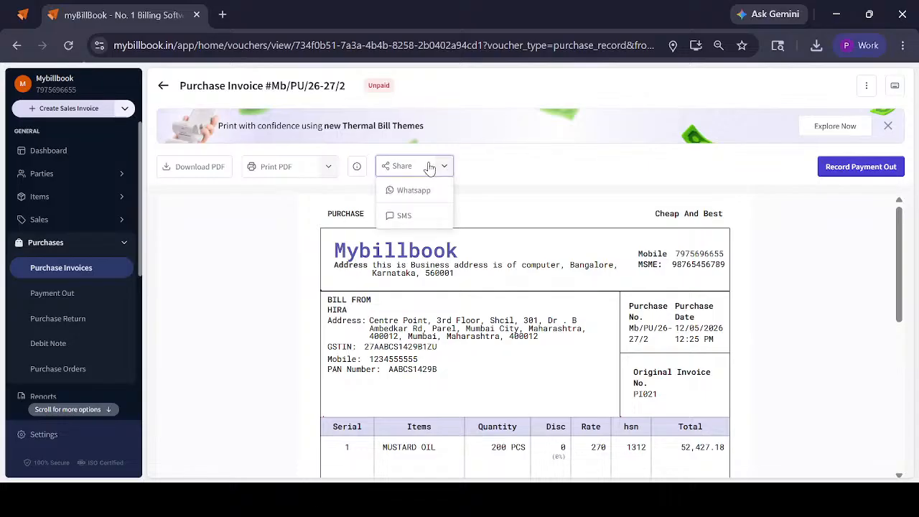
scroll(533, 210, "down", 5)
scroll(532, 211, "down", 1)
scroll(533, 210, "up", 8)
Record a Cash payment out of ₹54,000 against the saved purchase invoice
left_click(852, 167)
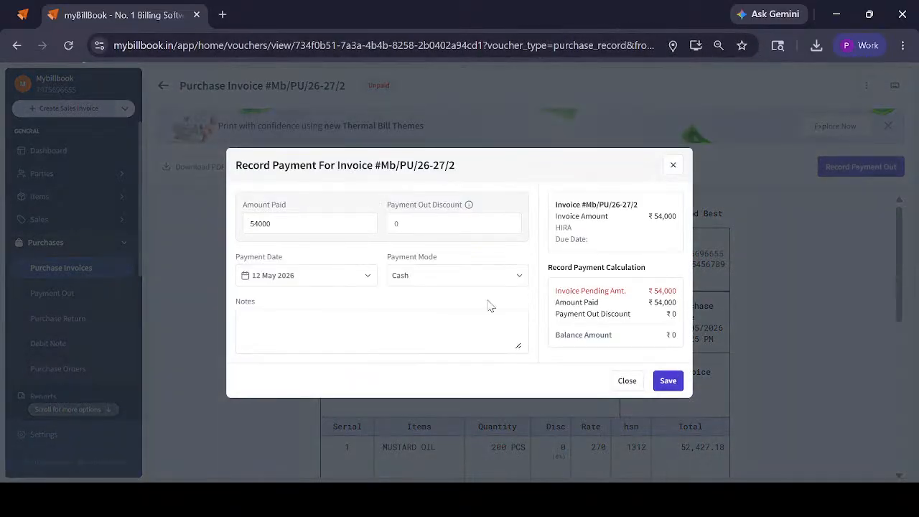
left_click(672, 376)
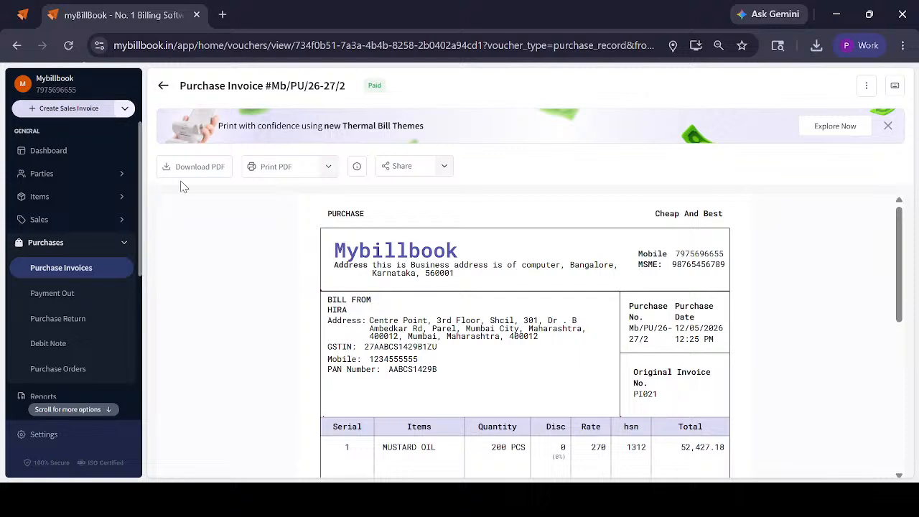
Start a new sales invoice billed to the customer party and change its invoice number
left_click(61, 221)
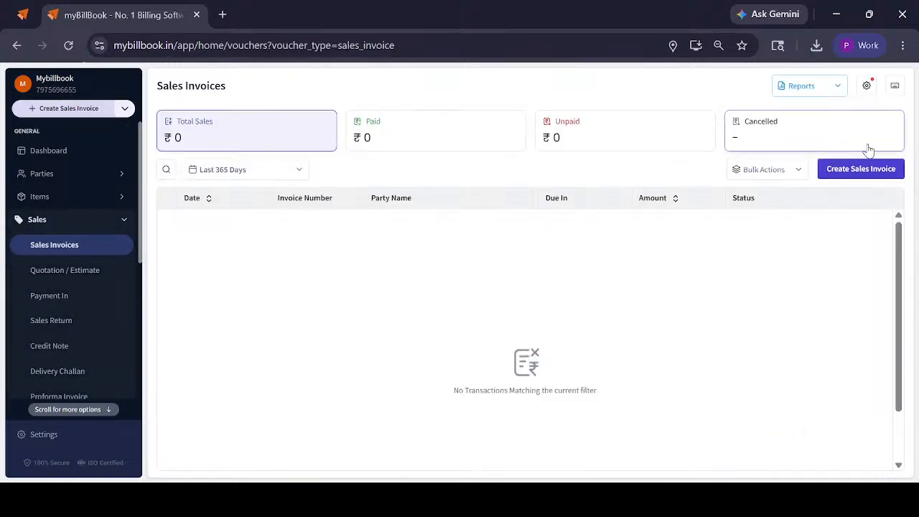
left_click(850, 175)
left_click(248, 167)
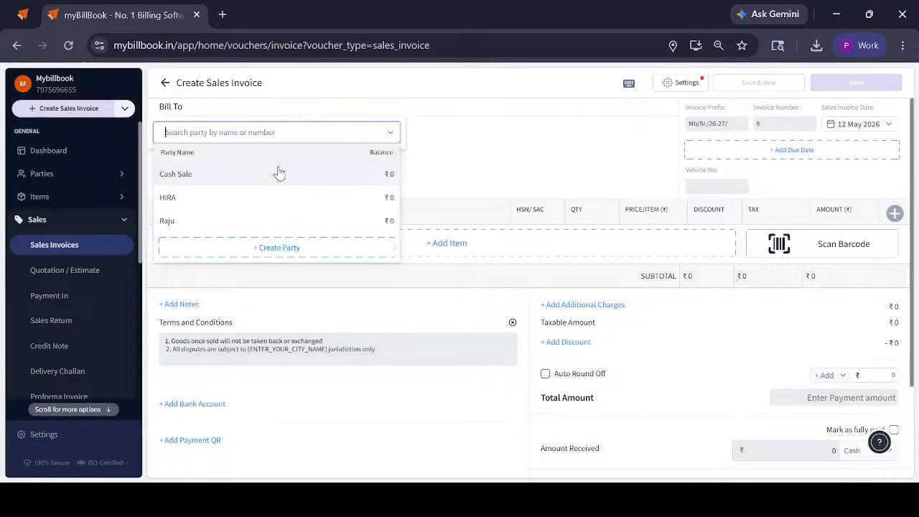
left_click(225, 221)
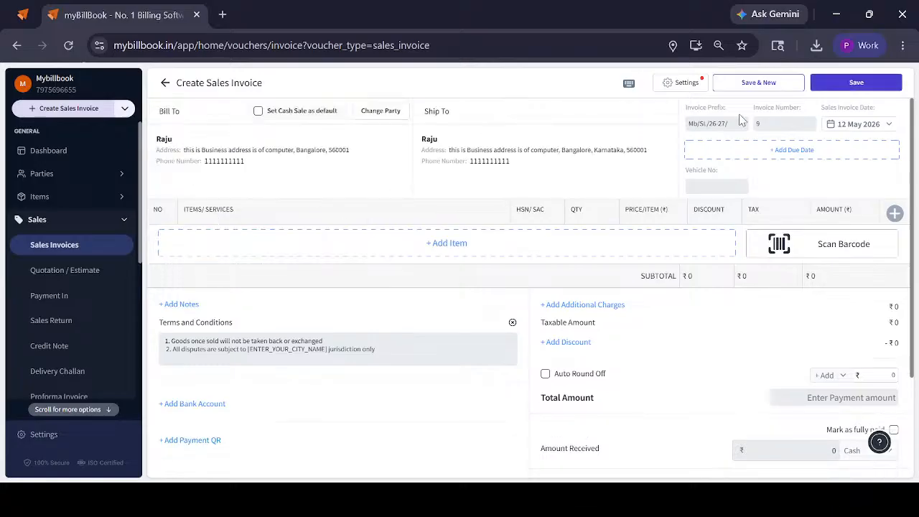
double_click(777, 122)
Add 5 PCS of Mustard Oil to the sales invoice and review its tax, total and payment section
left_click(504, 239)
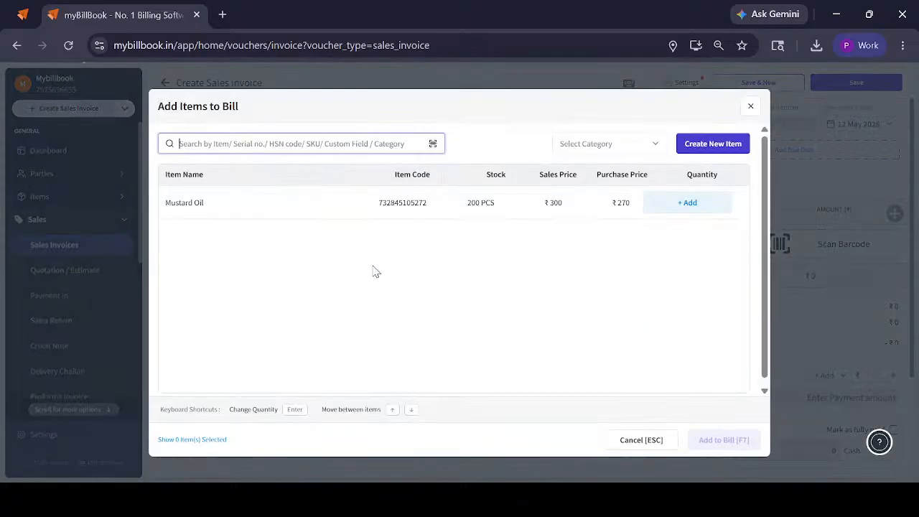
left_click(687, 205)
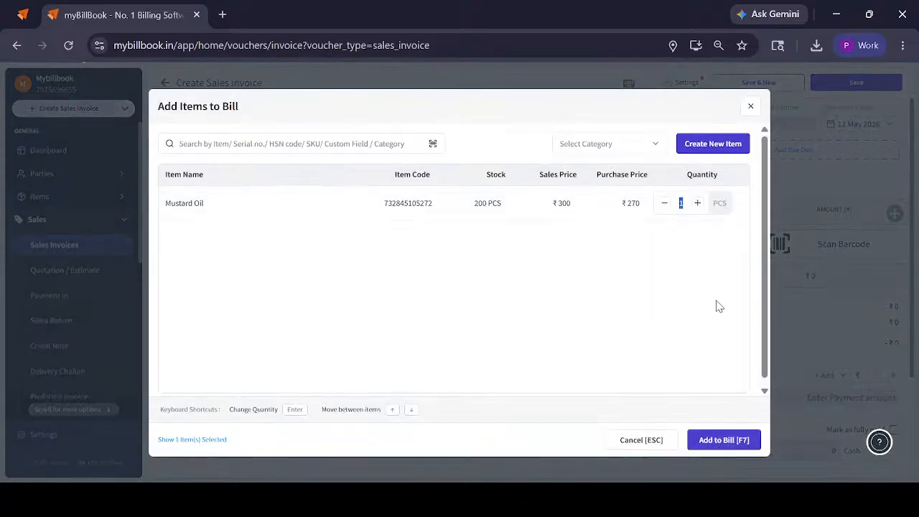
left_click(696, 205)
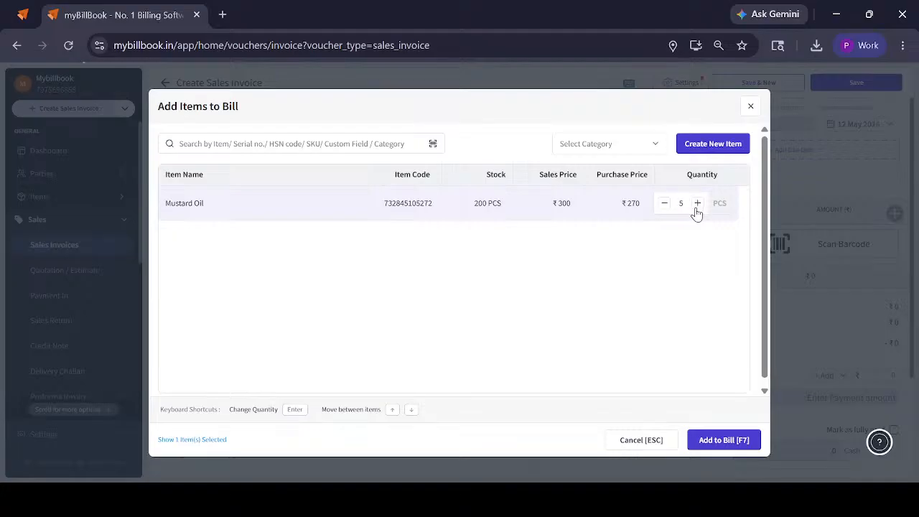
left_click(733, 443)
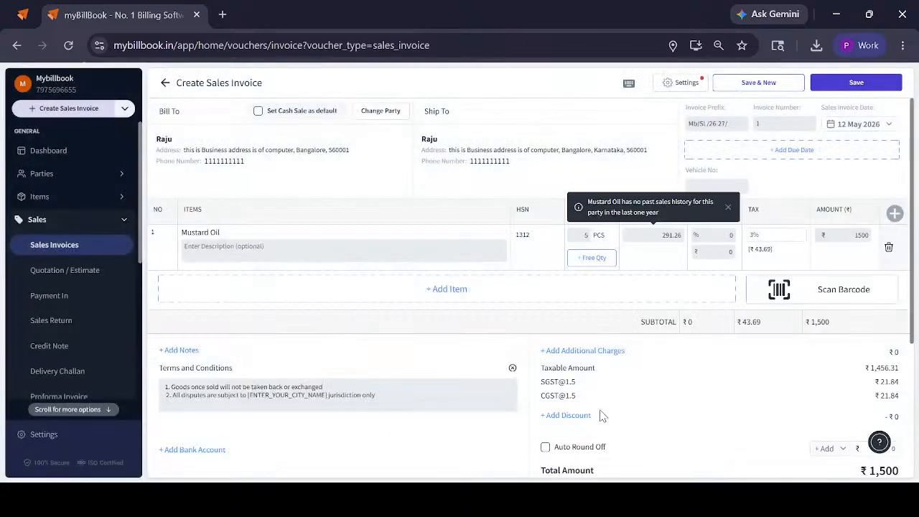
scroll(655, 288, "down", 1)
scroll(655, 287, "down", 3)
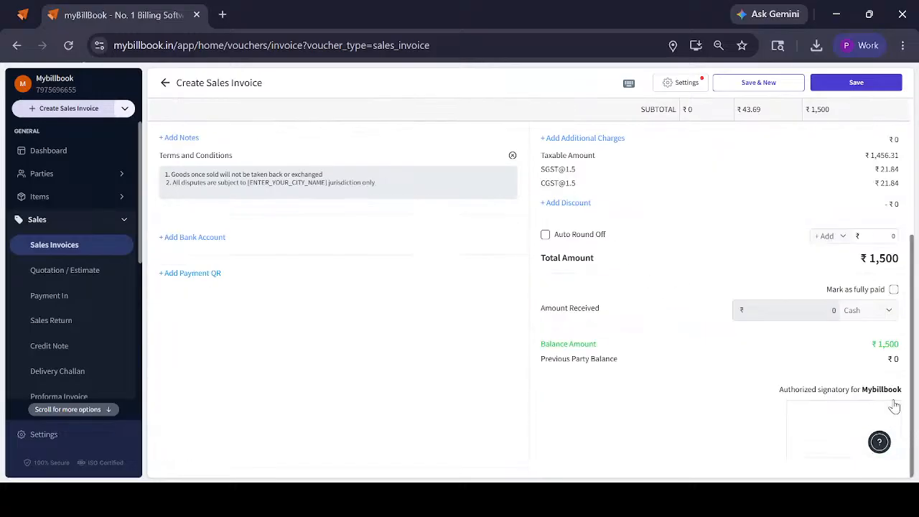
Save the sales invoice and review its print and PDF download options
left_click(893, 87)
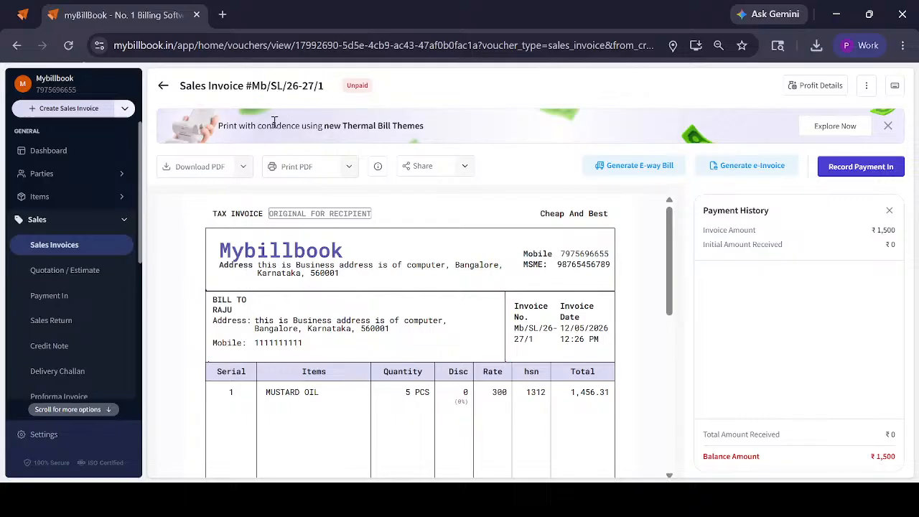
left_click(357, 166)
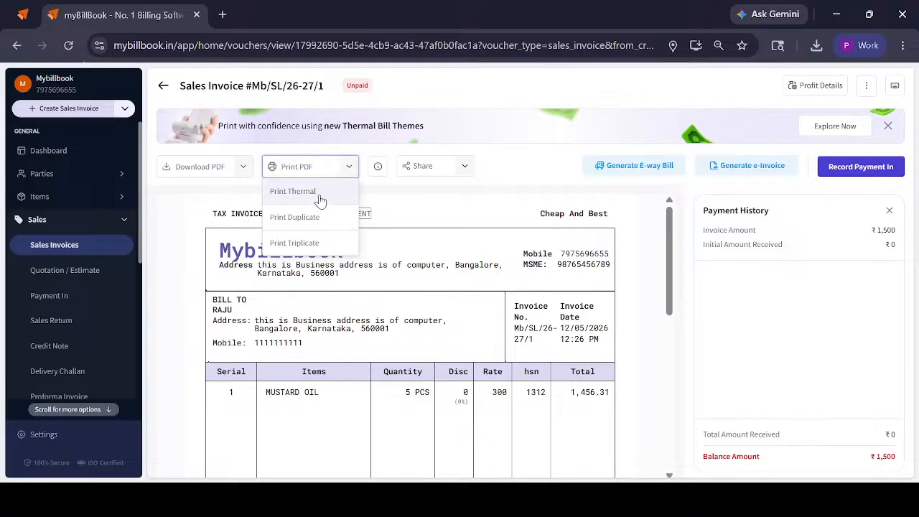
left_click(244, 167)
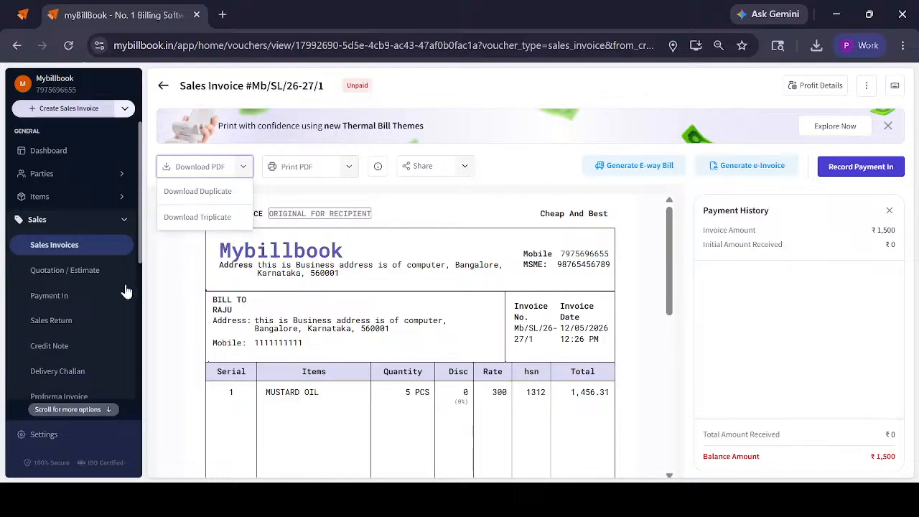
Record a Cash payment in from the customer party with payment number 1, settling the full ₹1,500 sales invoice
left_click(62, 297)
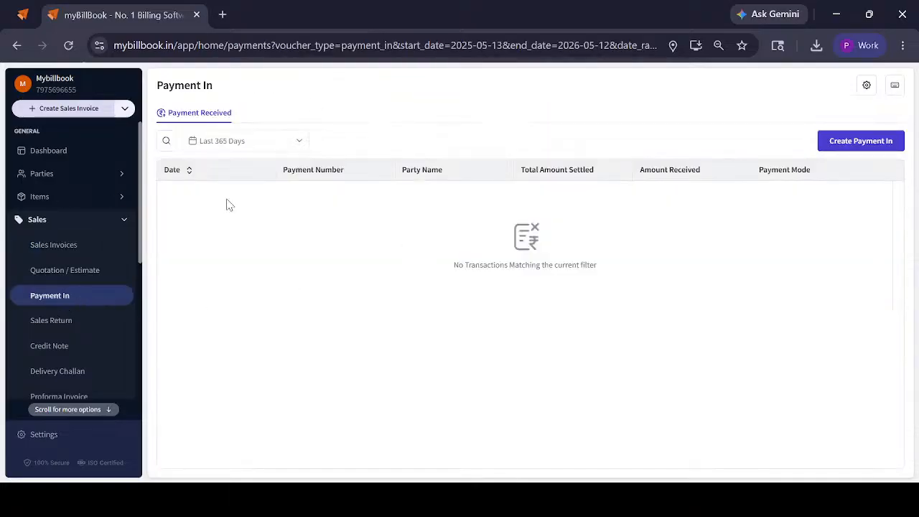
left_click(869, 141)
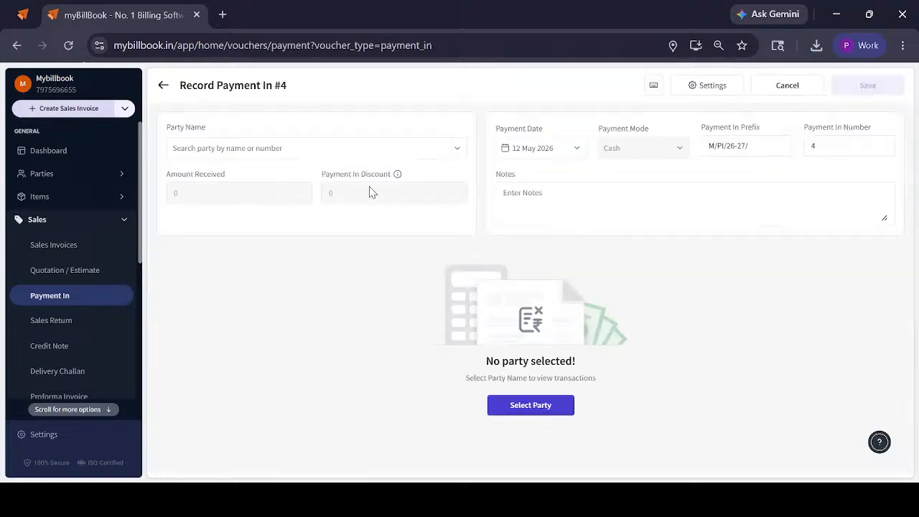
left_click(805, 154)
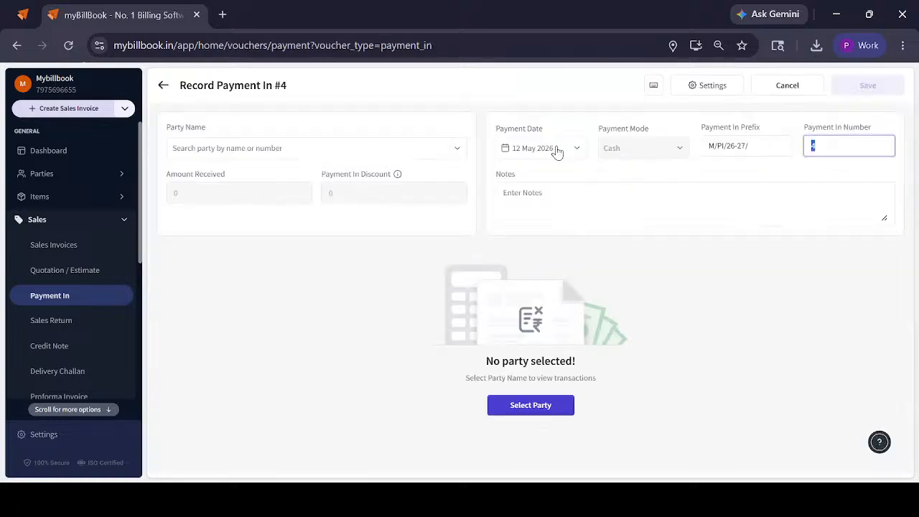
left_click(365, 147)
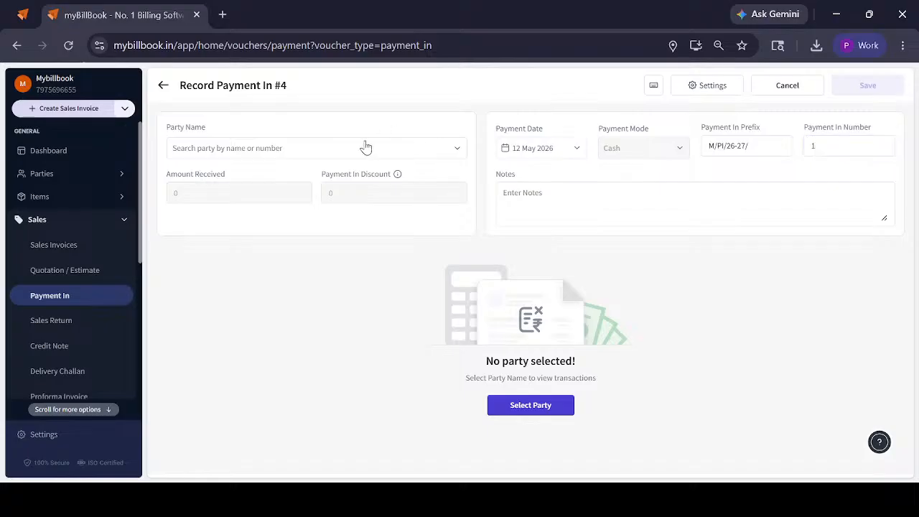
left_click(241, 198)
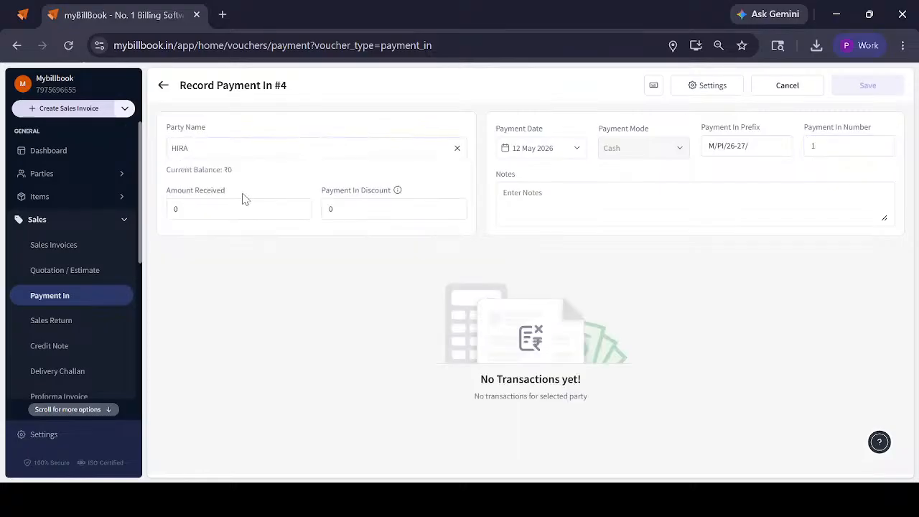
left_click(242, 152)
left_click(246, 236)
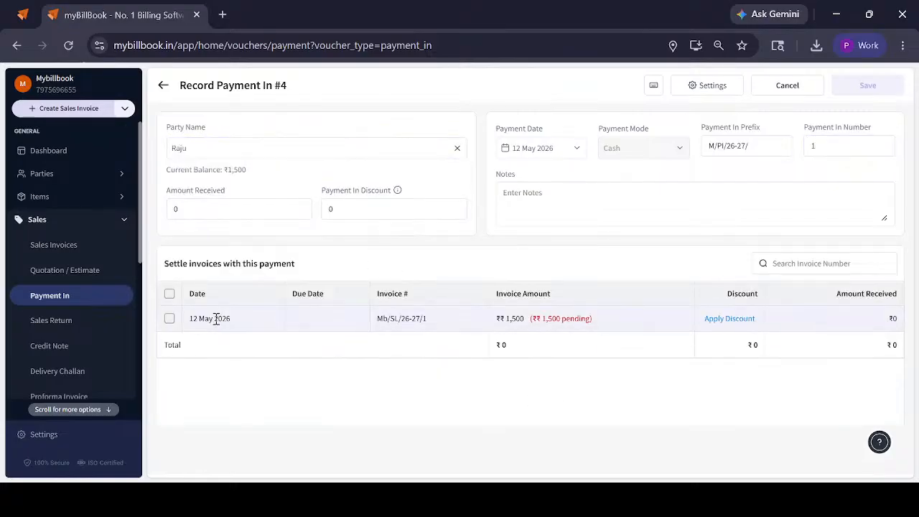
left_click(169, 318)
left_click(880, 87)
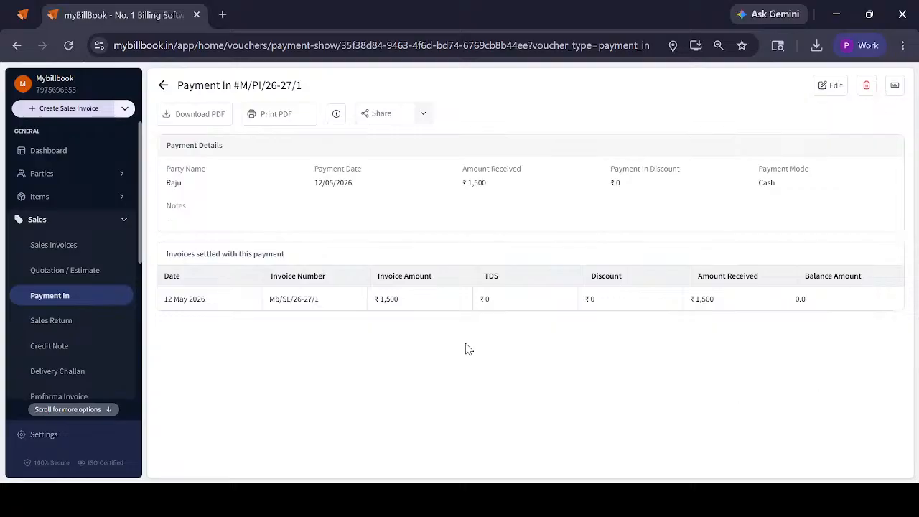
Draft a sales return for the customer party, link it to the ₹1,500 sales invoice, and review its totals and payment section
left_click(81, 328)
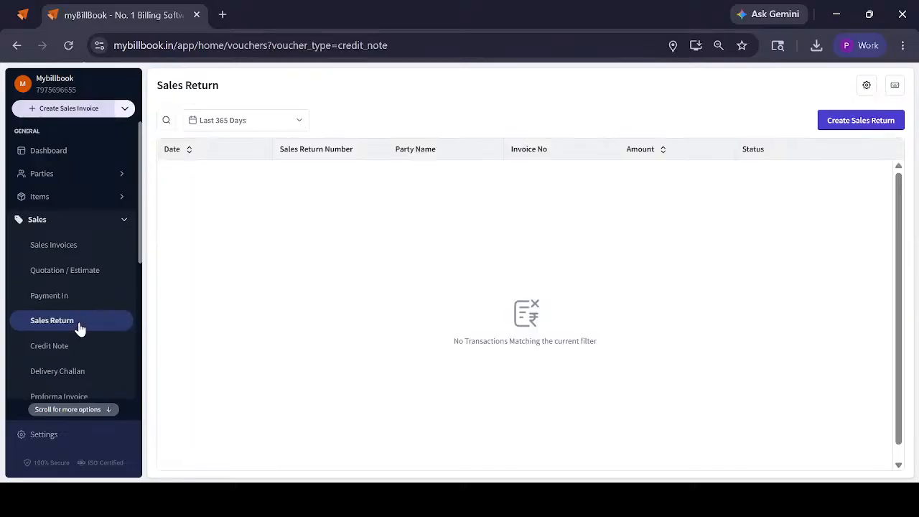
left_click(849, 123)
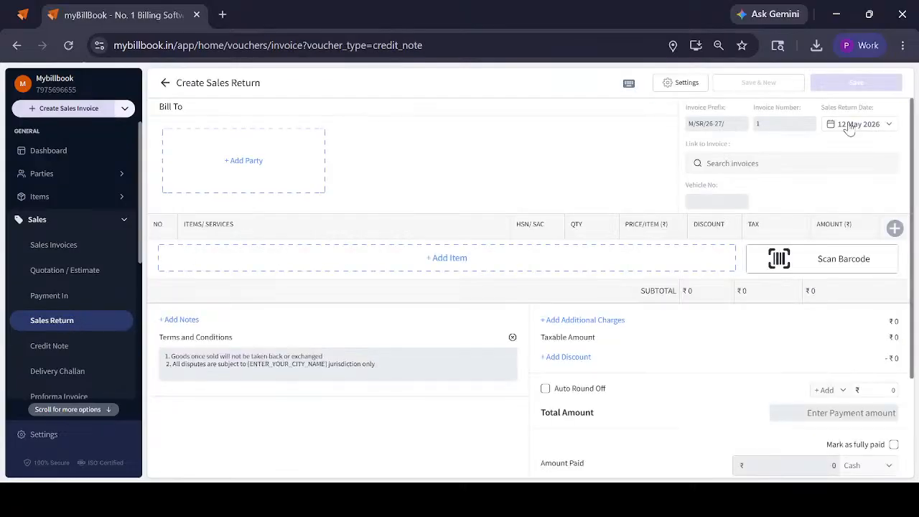
left_click(218, 153)
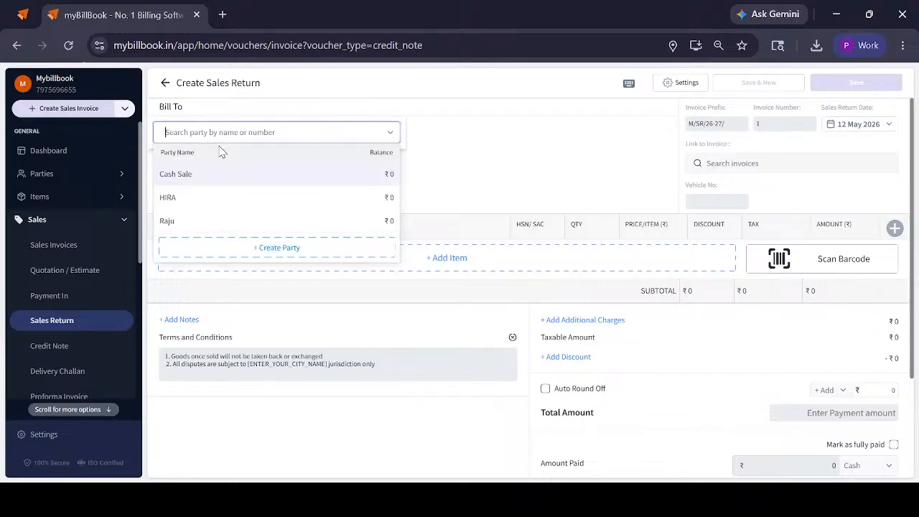
left_click(173, 221)
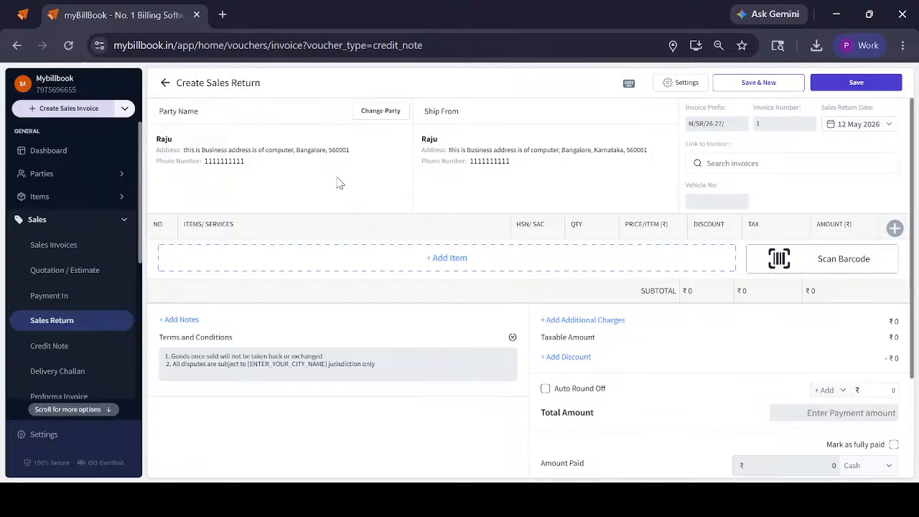
left_click(739, 163)
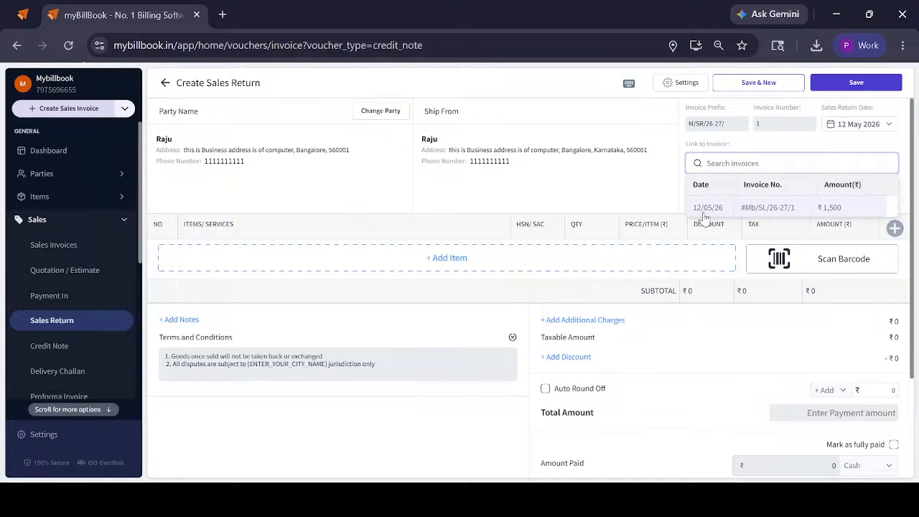
left_click(794, 215)
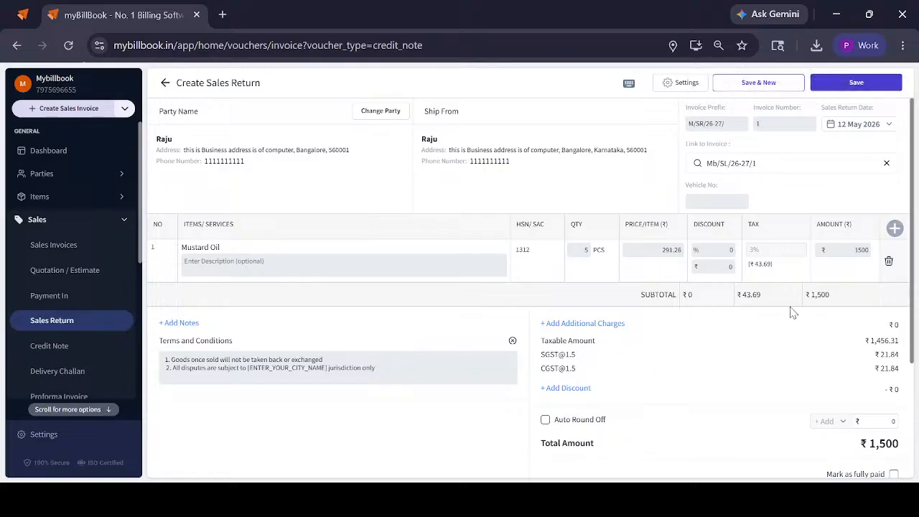
scroll(670, 318, "down", 3)
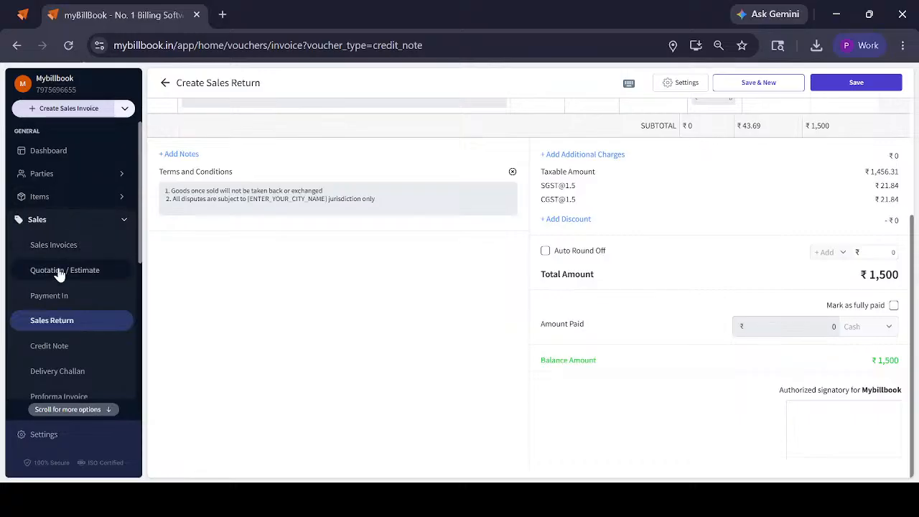
Start a credit note for the customer party and open the list of invoices available for linking
left_click(55, 345)
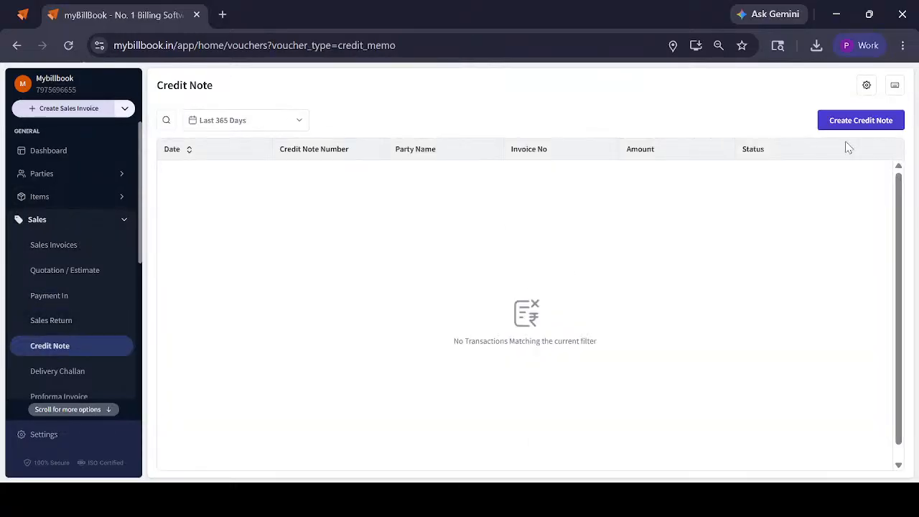
left_click(850, 129)
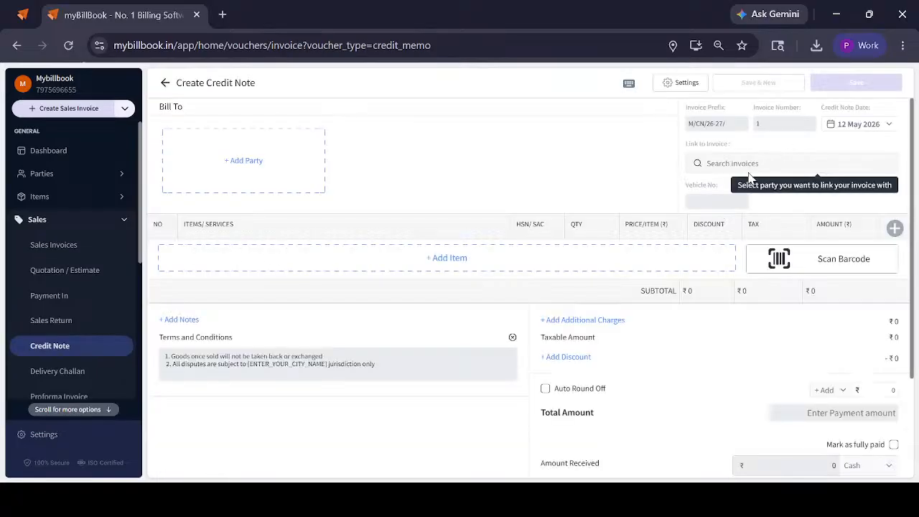
left_click(212, 176)
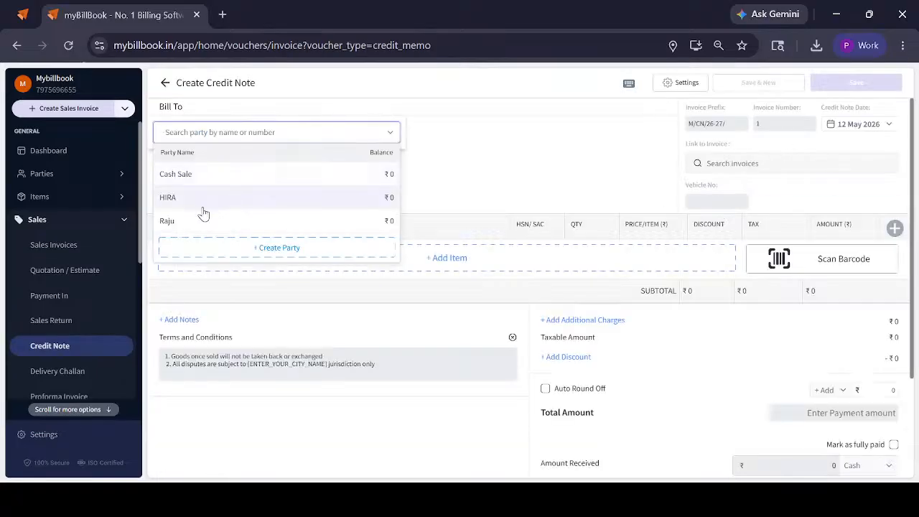
left_click(201, 216)
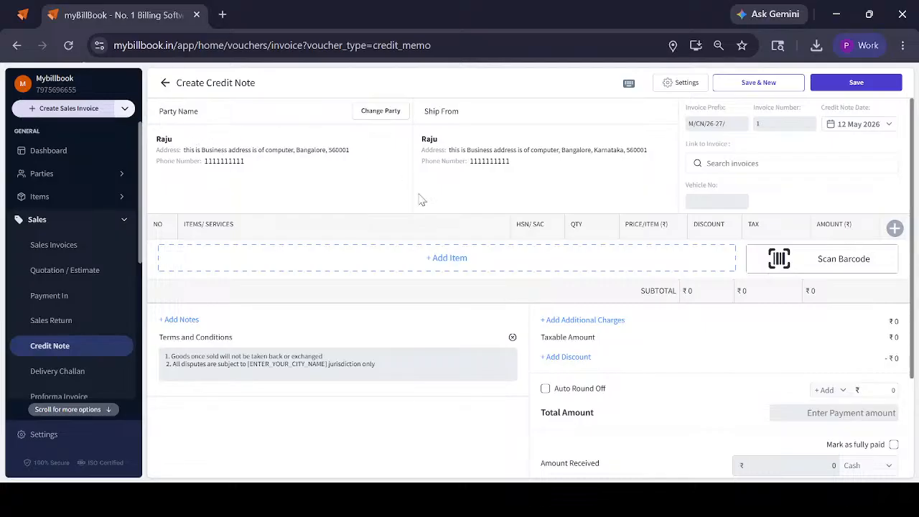
left_click(758, 162)
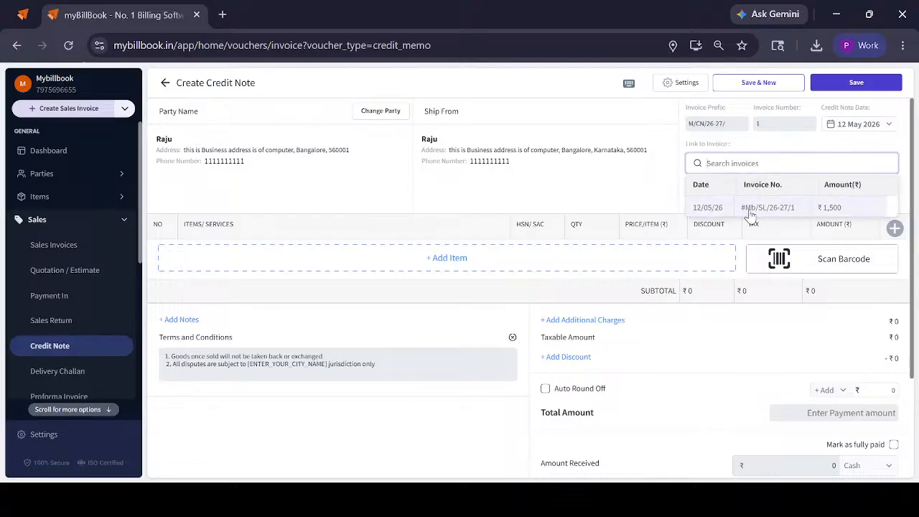
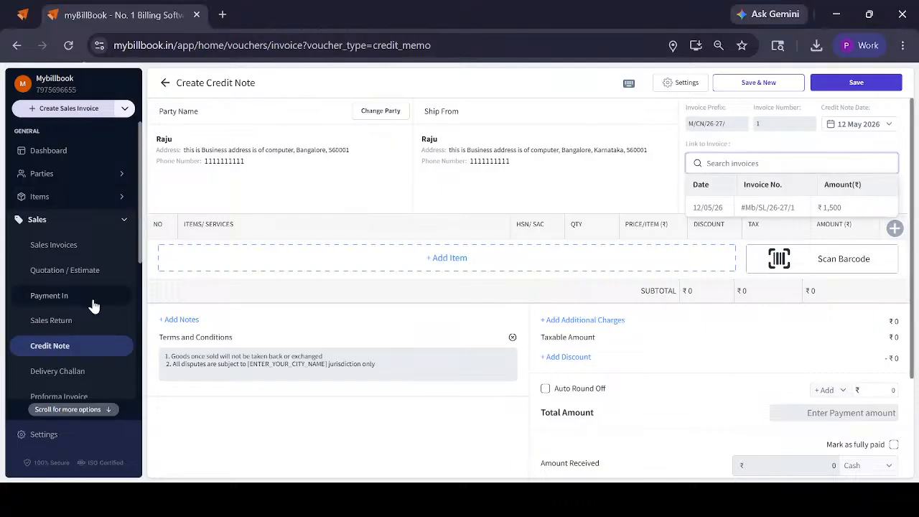
Open Cash & Bank, check the Add Bank Account form and its required bank details, and close it without adding an account
scroll(67, 281, "down", 3)
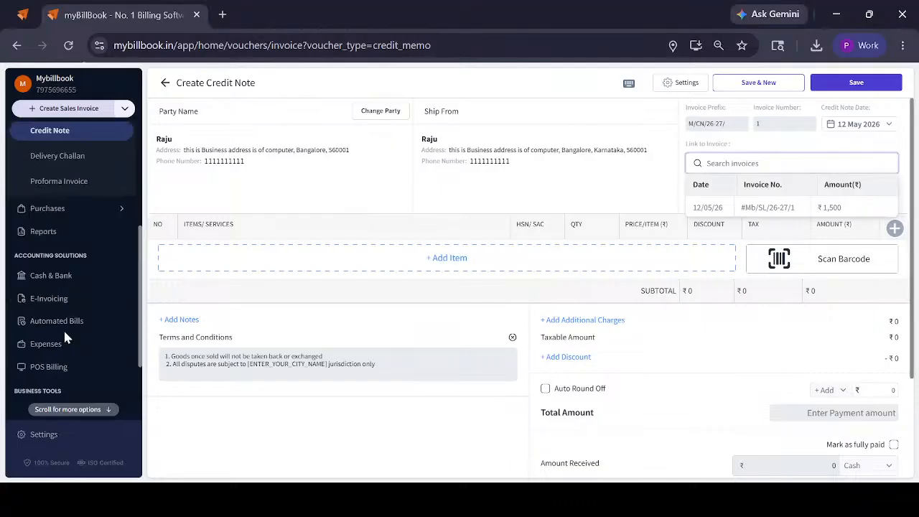
left_click(58, 274)
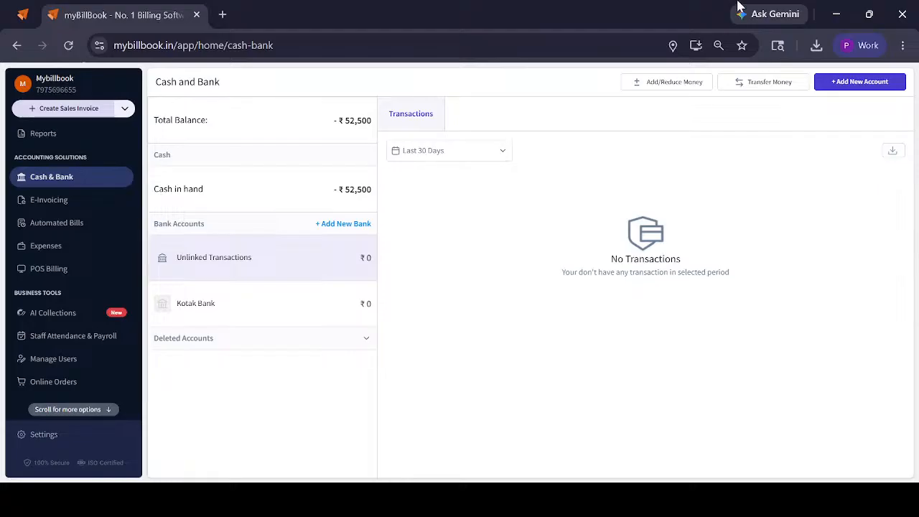
left_click(851, 83)
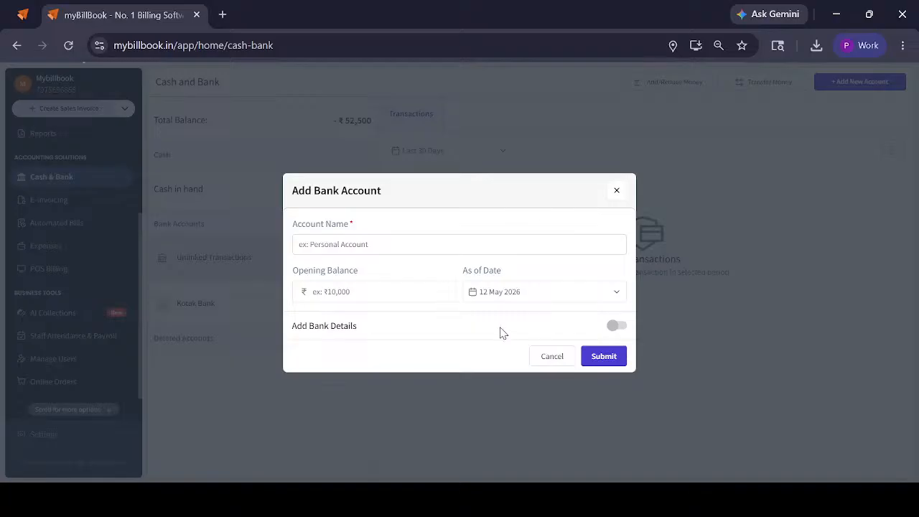
left_click(613, 327)
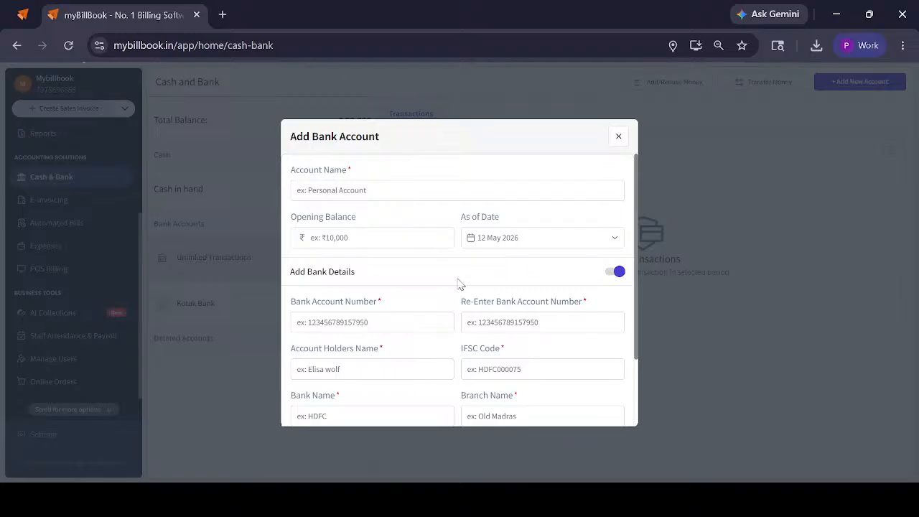
scroll(388, 251, "down", 3)
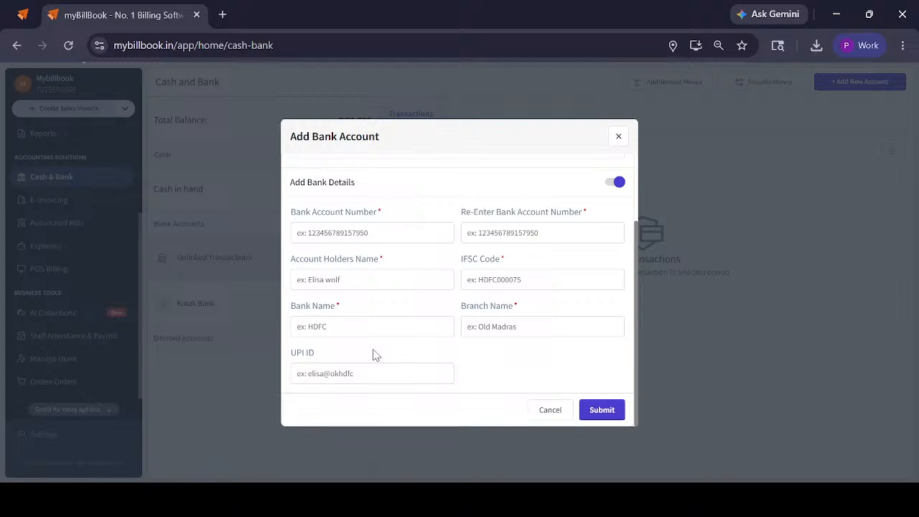
left_click(607, 407)
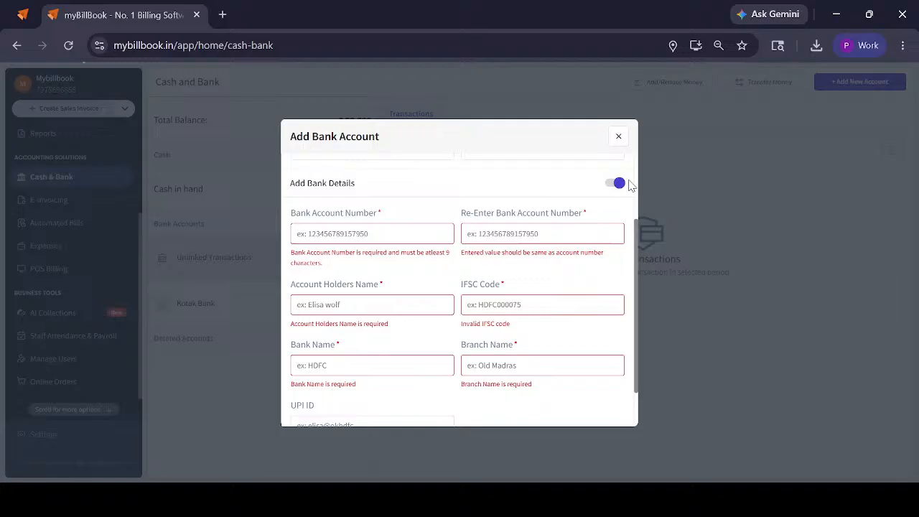
left_click(615, 134)
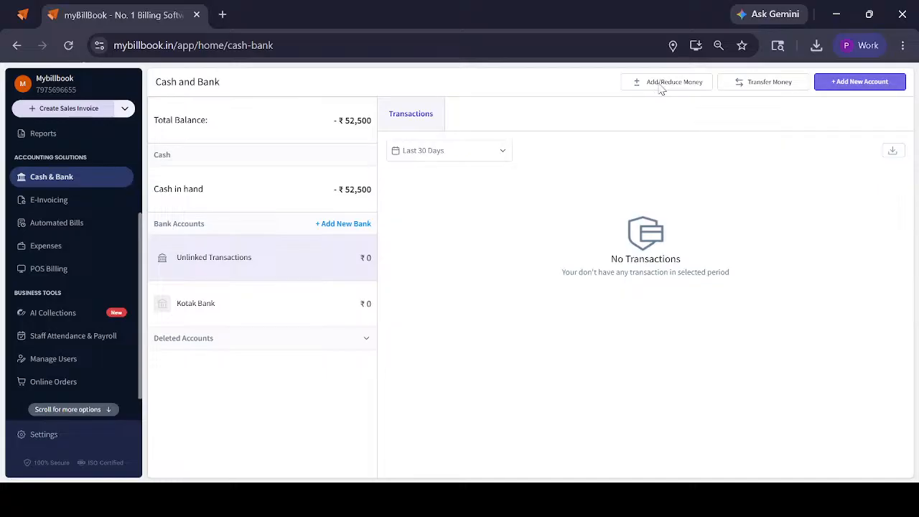
Review the Adjust Balance form, and try out a balance transfer from Cash to Kotak Bank without saving it
left_click(659, 85)
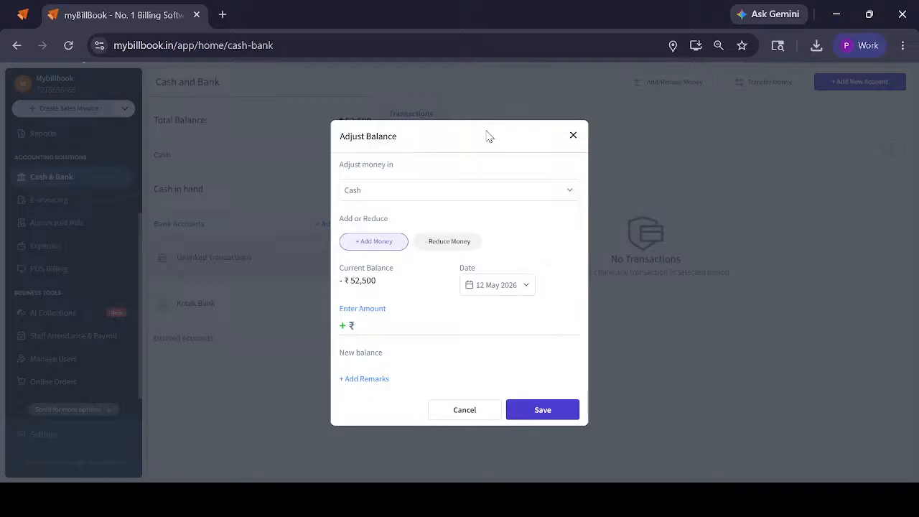
left_click(573, 135)
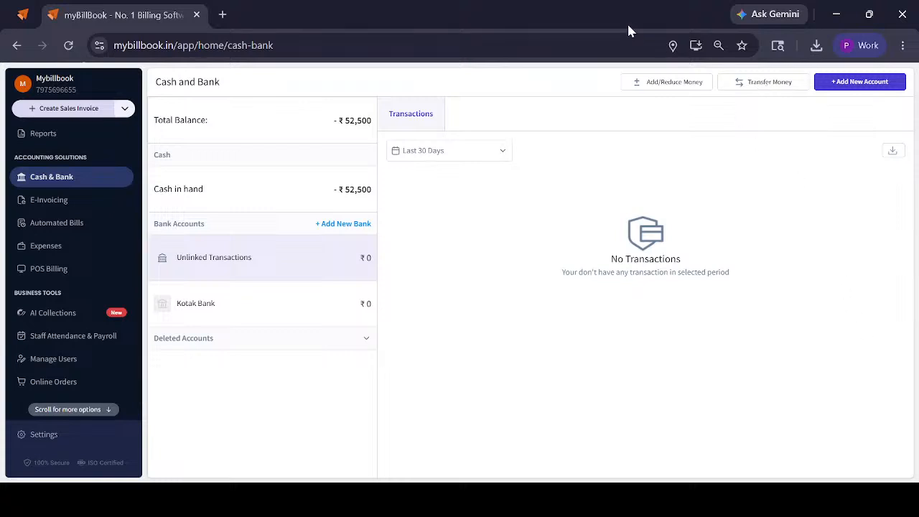
left_click(743, 82)
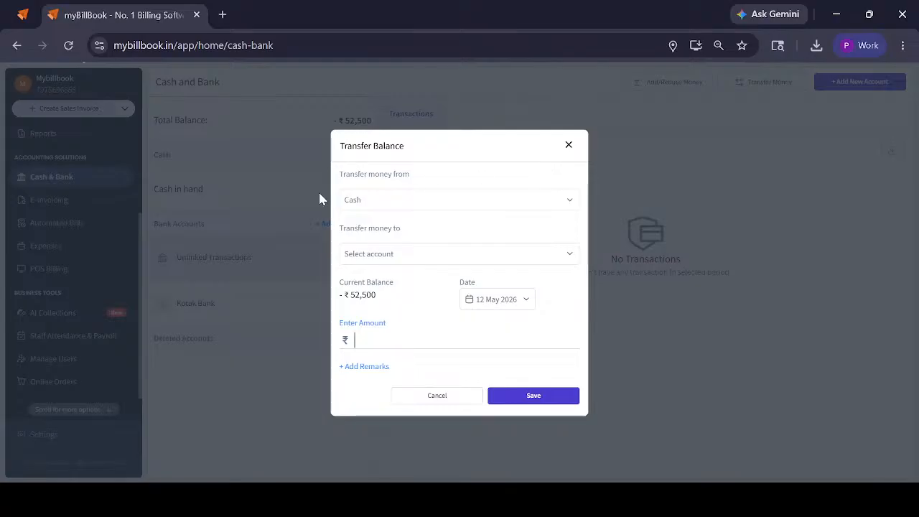
left_click(369, 256)
left_click(371, 310)
left_click(369, 345)
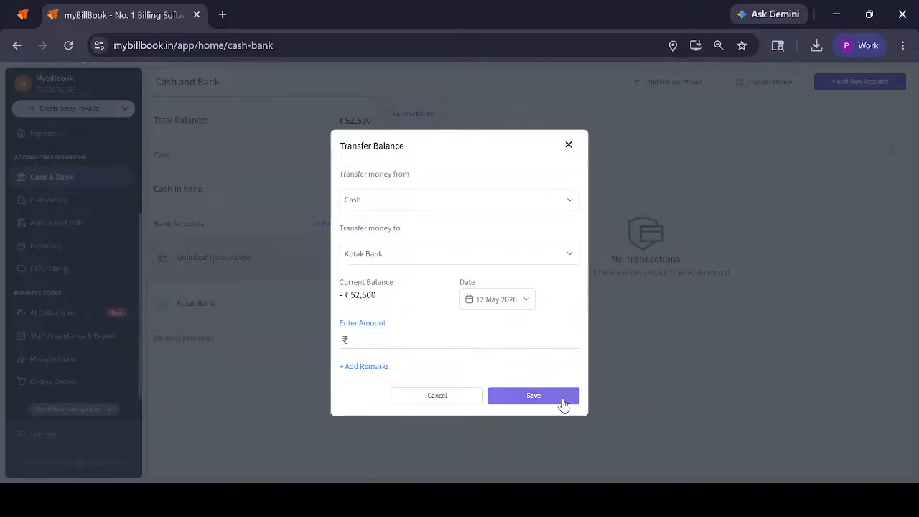
left_click(640, 332)
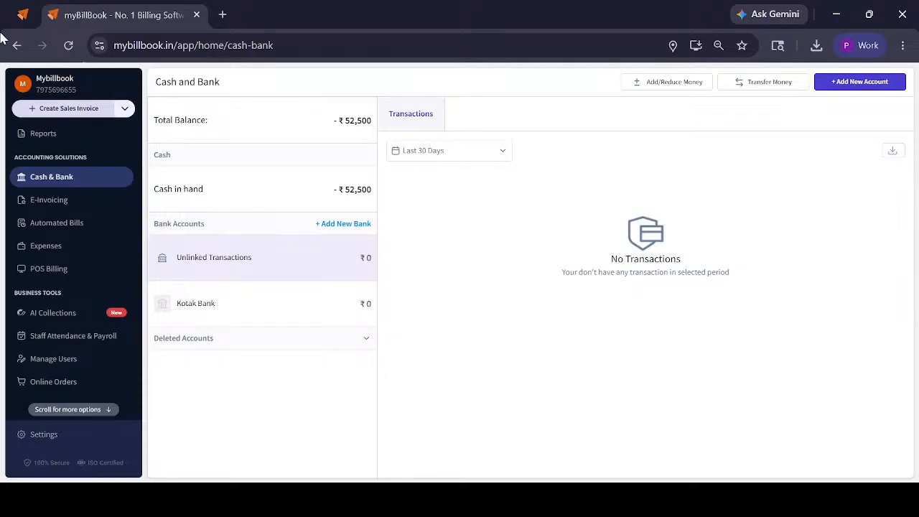
View the Kotak Bank account's transactions and look through the available date range options
left_click(267, 320)
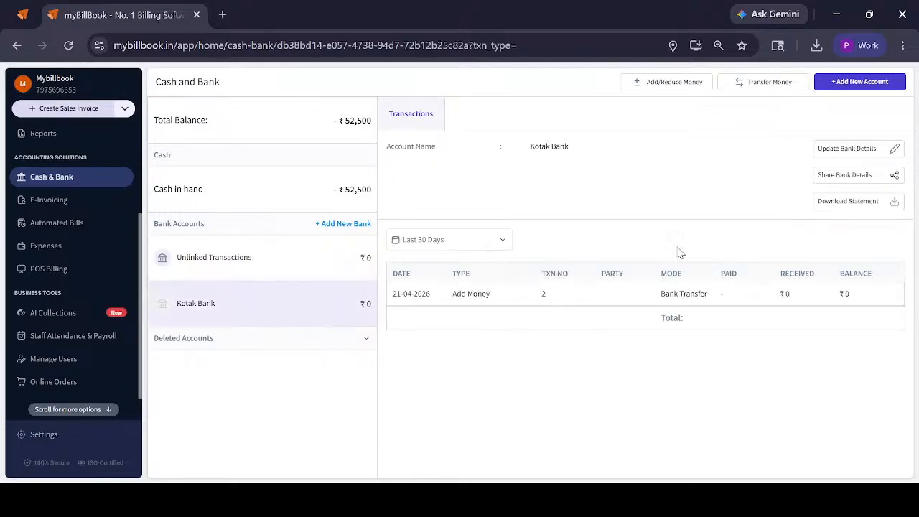
left_click(452, 239)
left_click(452, 239)
left_click(444, 241)
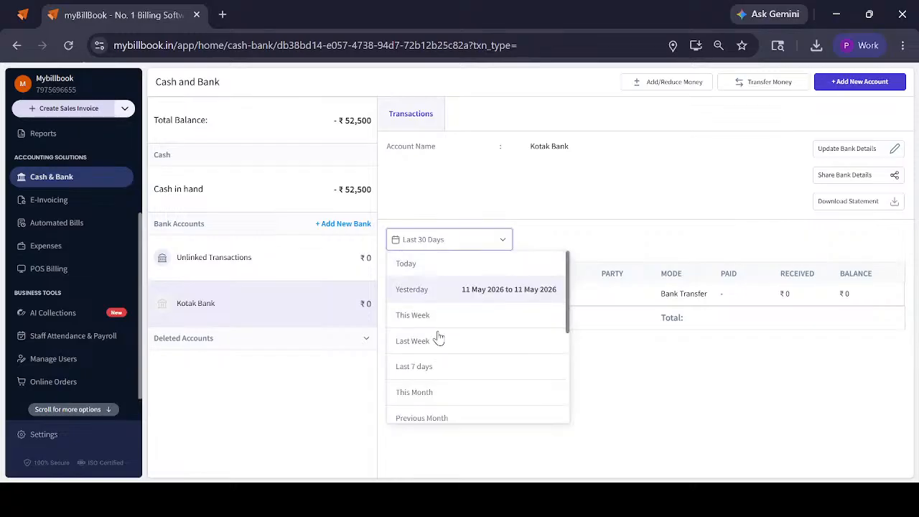
scroll(430, 344, "down", 1)
scroll(427, 364, "down", 1)
Filter the Cash in hand transactions to Last Week and view Kotak Bank's transactions for the same period
left_click(233, 195)
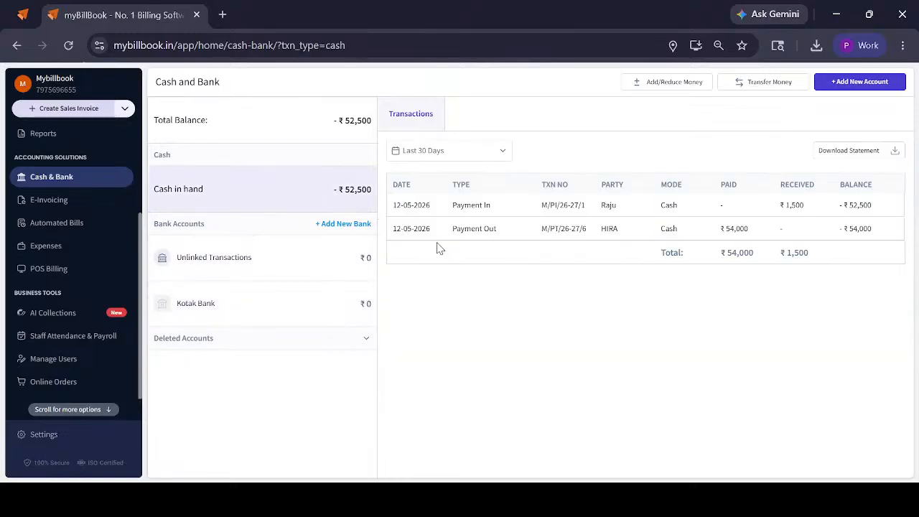
left_click(430, 153)
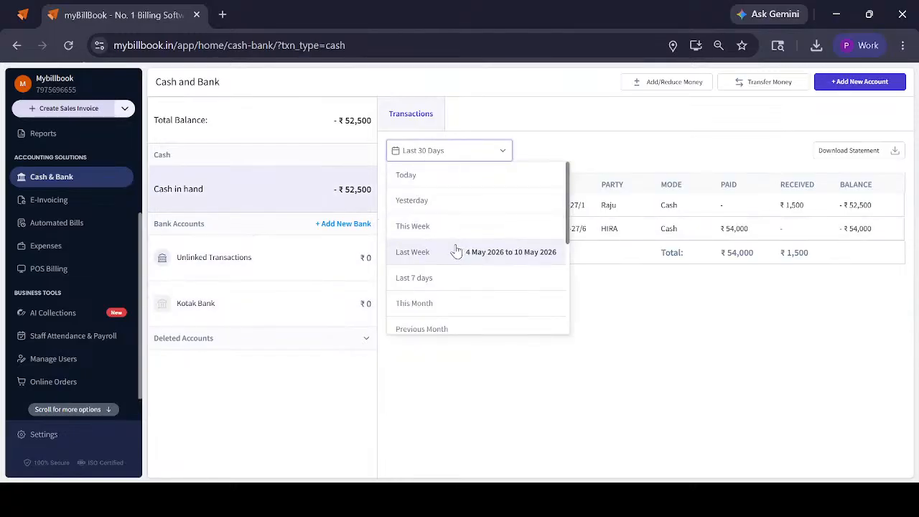
left_click(453, 253)
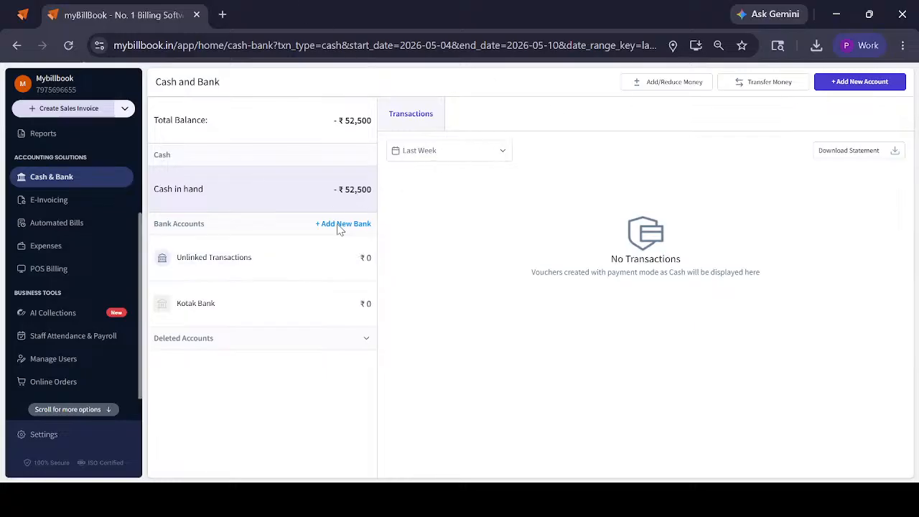
left_click(267, 188)
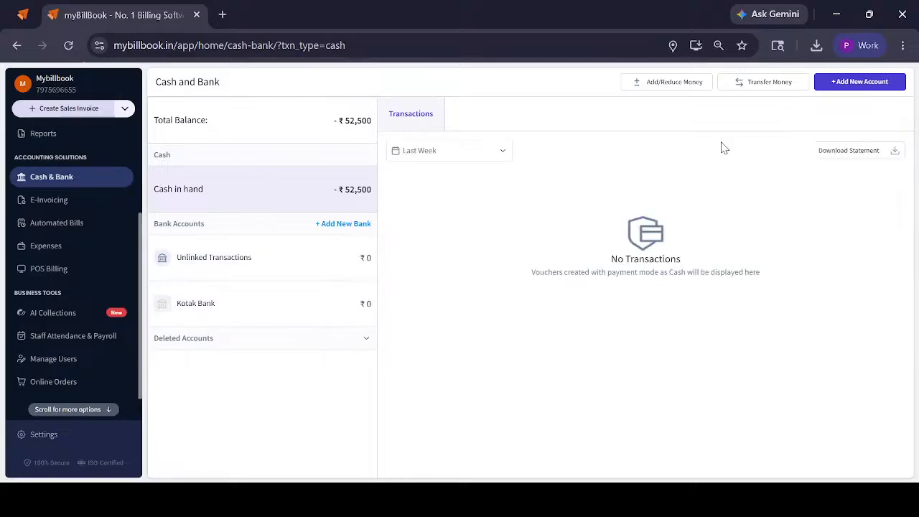
left_click(654, 83)
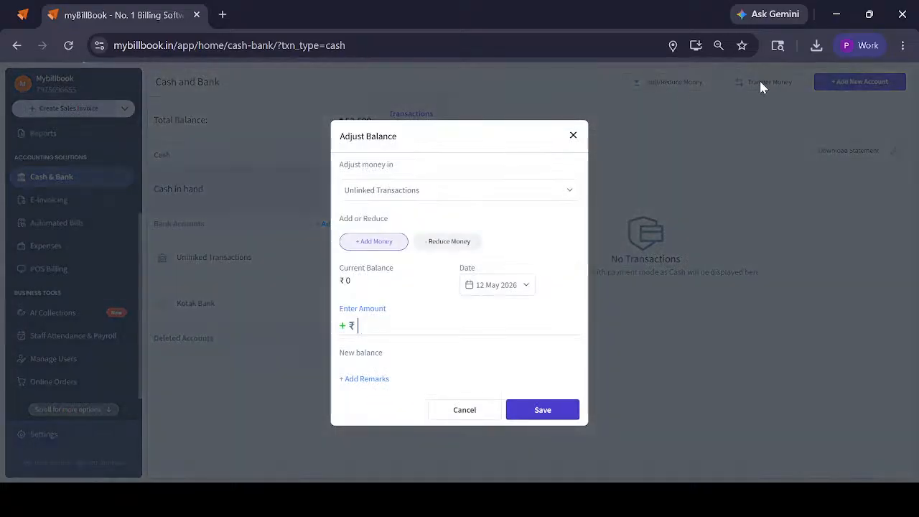
left_click(572, 135)
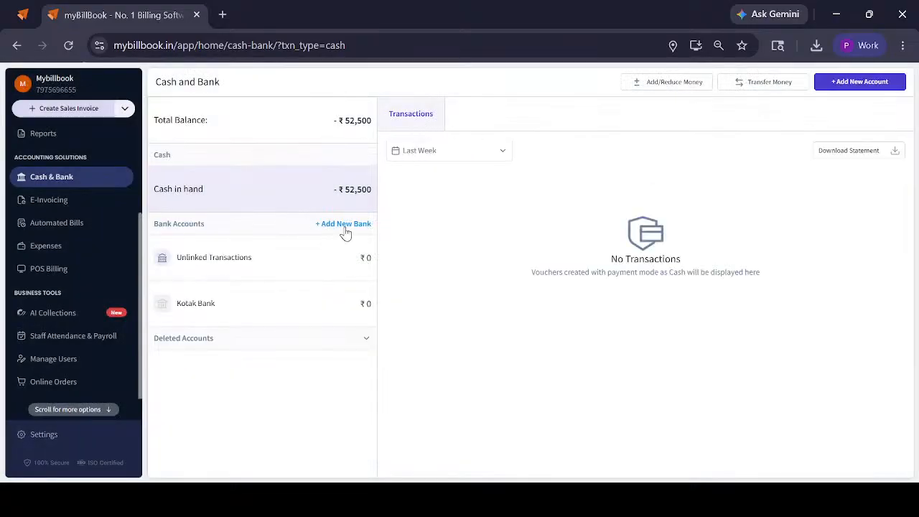
left_click(281, 293)
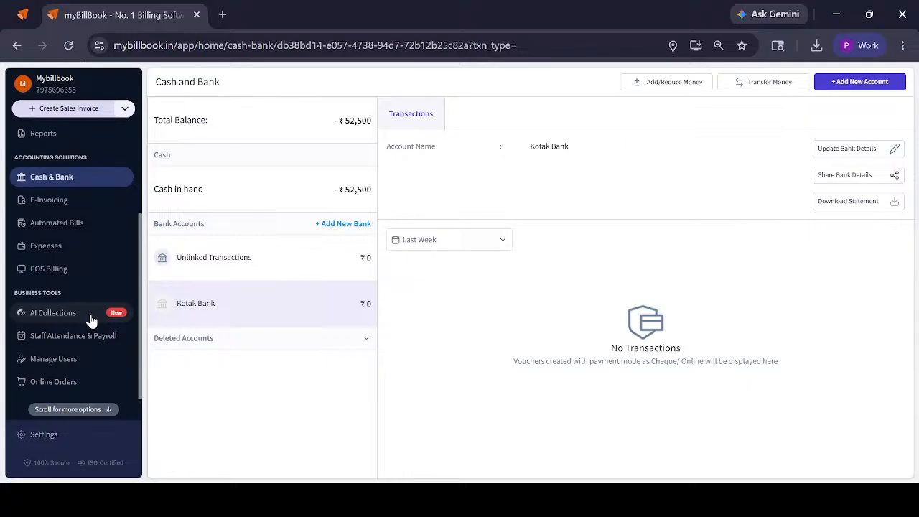
Open the Add User form in Manage Users and view the permissions of the Salesman (With edit access) role
left_click(78, 357)
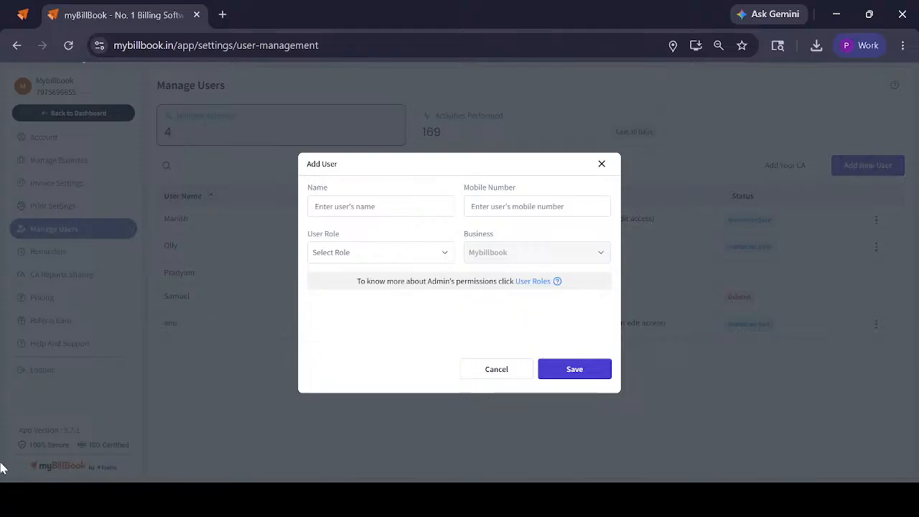
left_click(334, 208)
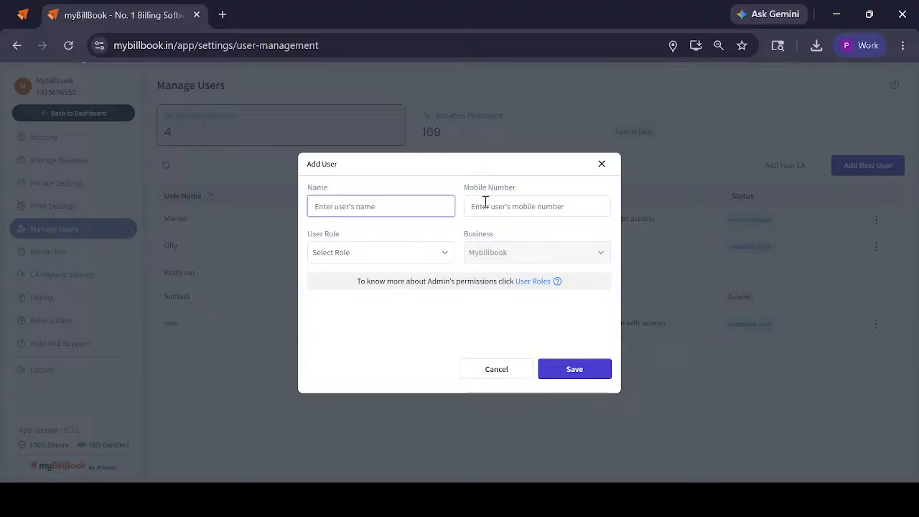
left_click(332, 253)
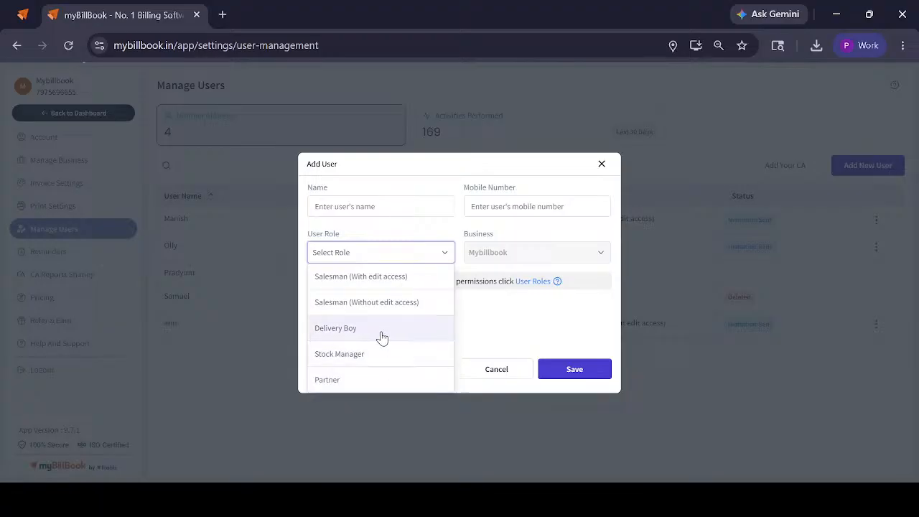
left_click(385, 280)
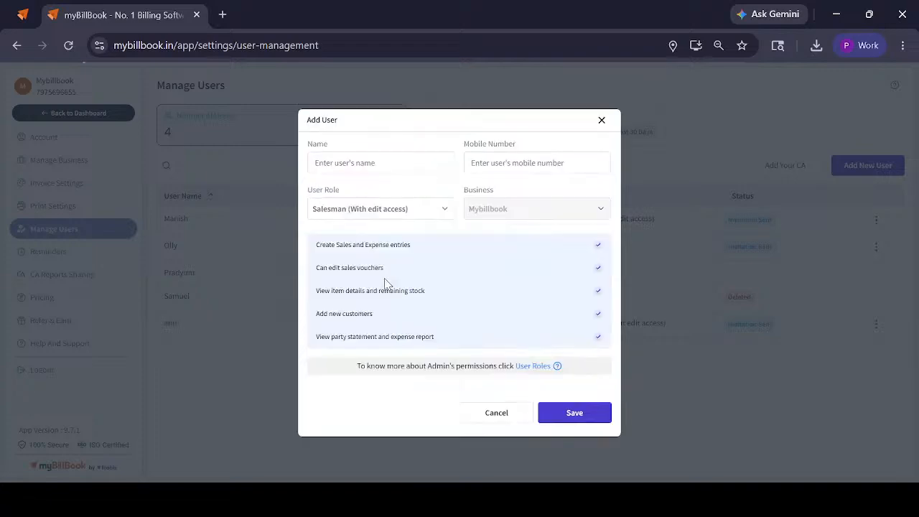
Compare the permissions of the Salesman (Without edit access), Delivery Boy, Stock Manager and Partner roles, and close the form without adding a user
left_click(378, 215)
left_click(371, 264)
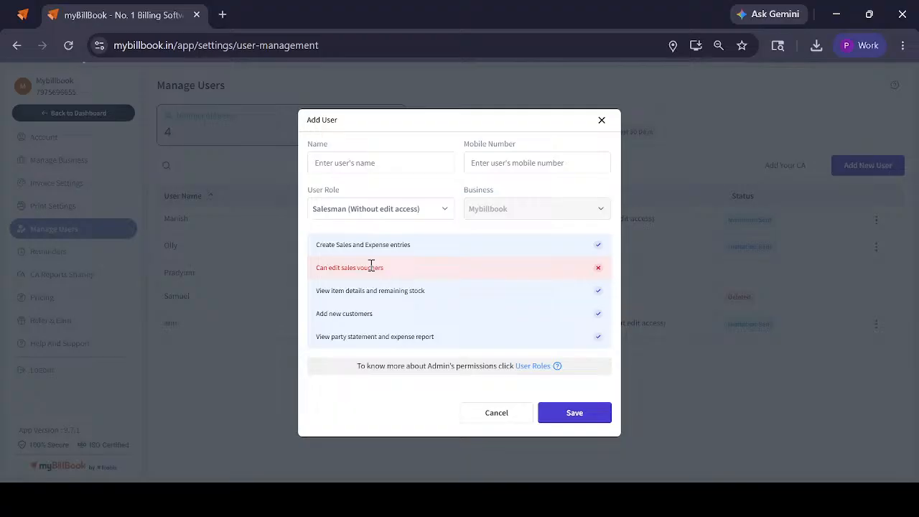
left_click(376, 208)
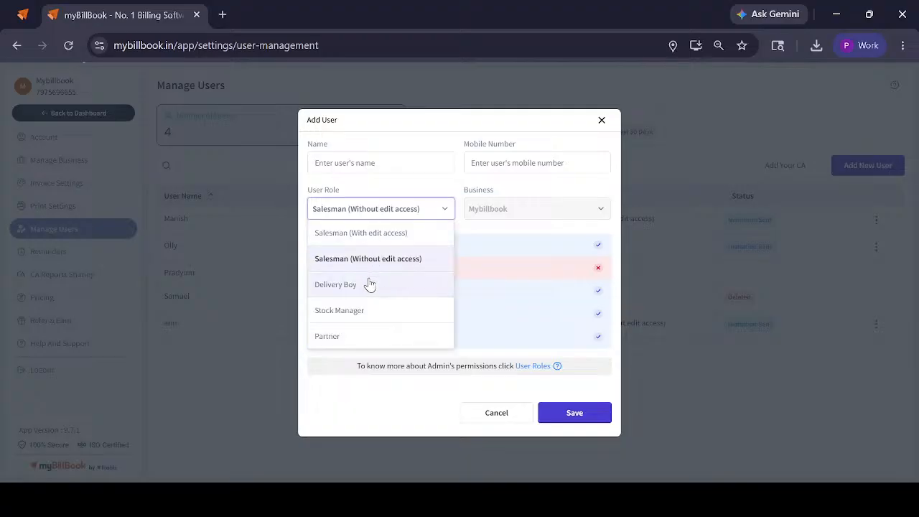
left_click(367, 286)
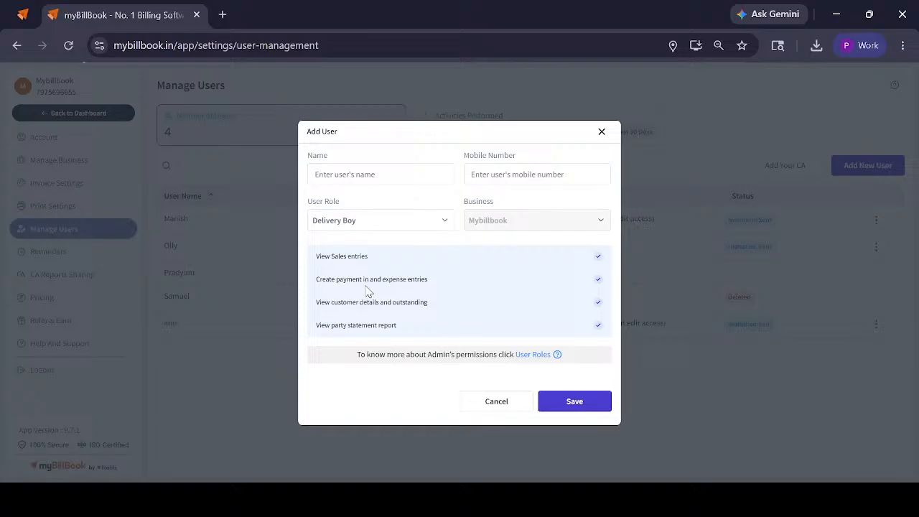
left_click(376, 222)
left_click(350, 325)
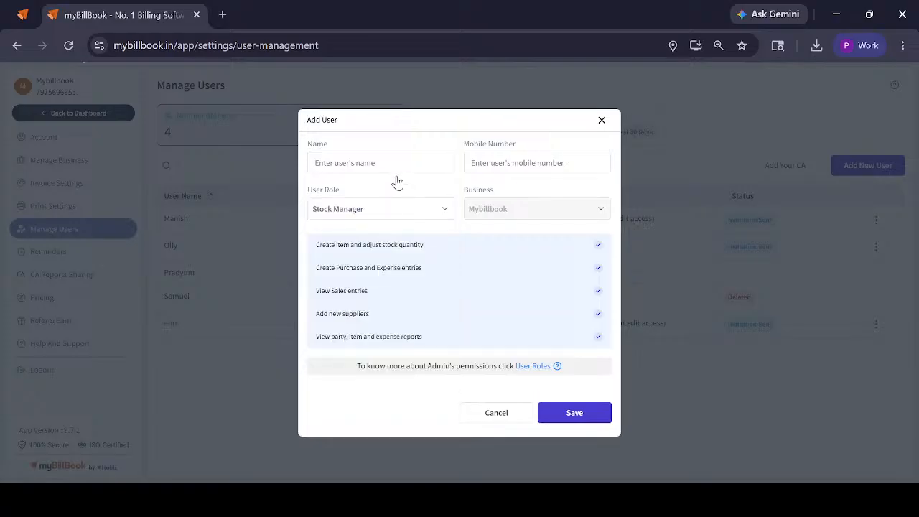
left_click(381, 211)
left_click(350, 336)
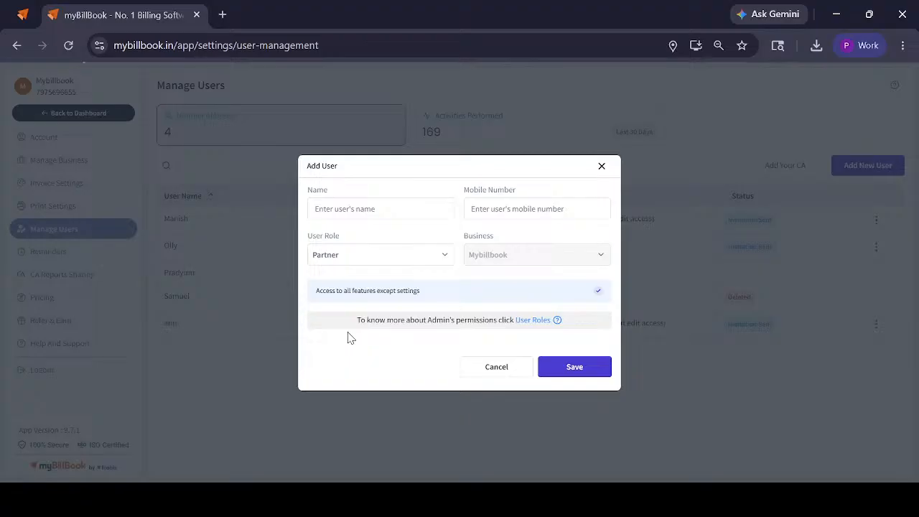
left_click(602, 167)
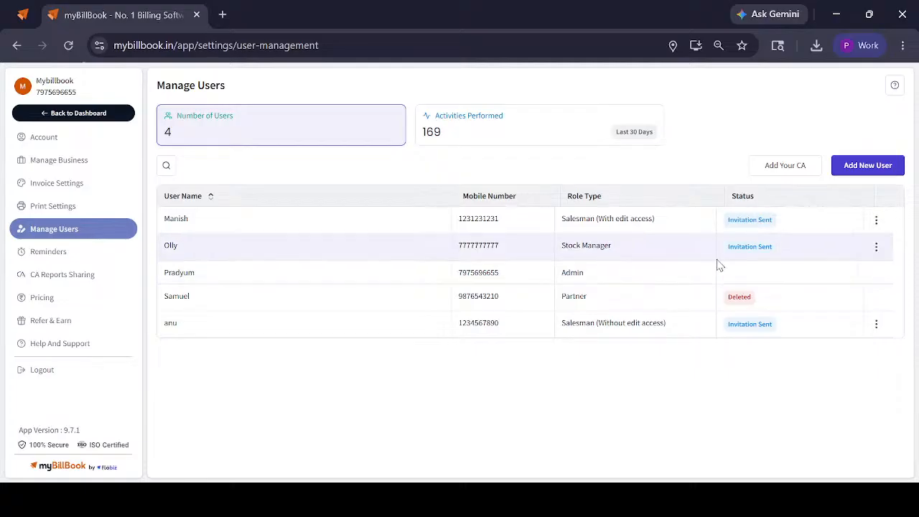
Open the Stock Manager user for editing, review the role's permissions, and save without changing anything
left_click(875, 246)
left_click(822, 265)
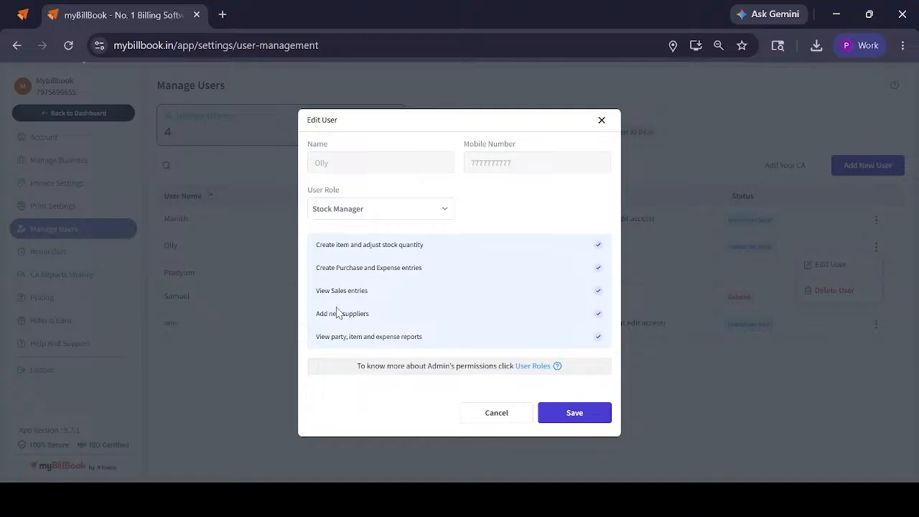
left_click(578, 406)
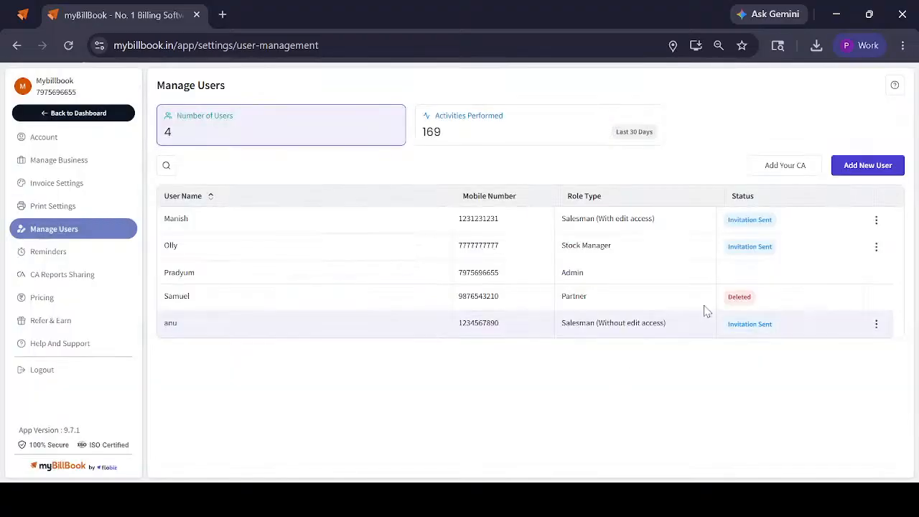
Examine the User Roles table comparing feature permissions for every role, and close it
left_click(894, 82)
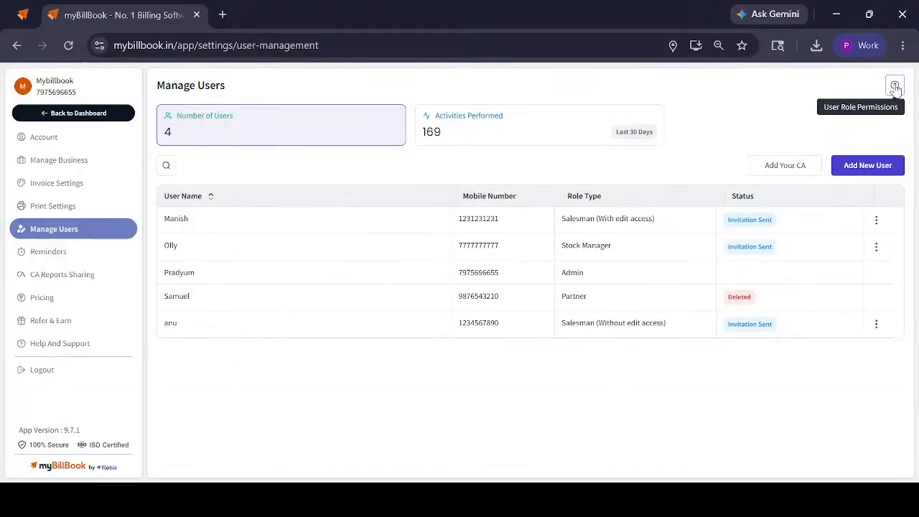
left_click(894, 85)
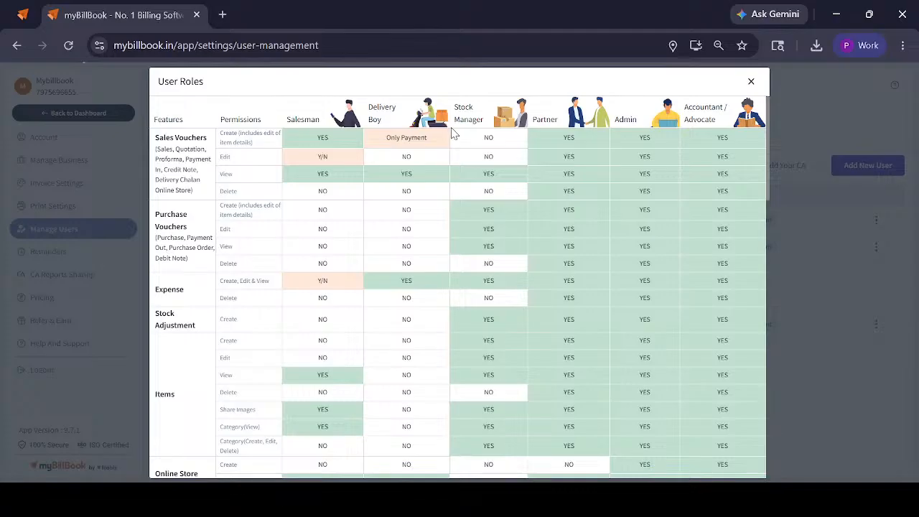
left_click(117, 239)
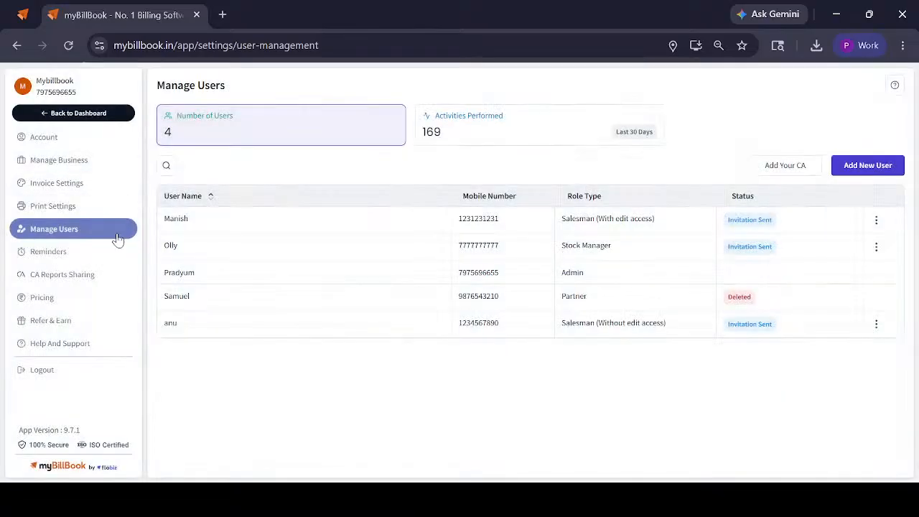
In the CA Reports Sharing settings, turn sharing off and on again, save the CA's contact details without editing them, and save the settings
left_click(47, 283)
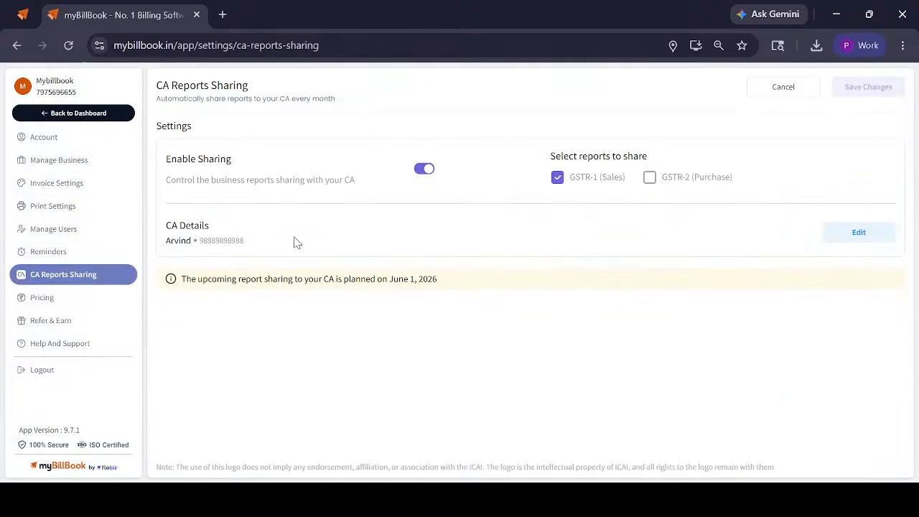
left_click(422, 172)
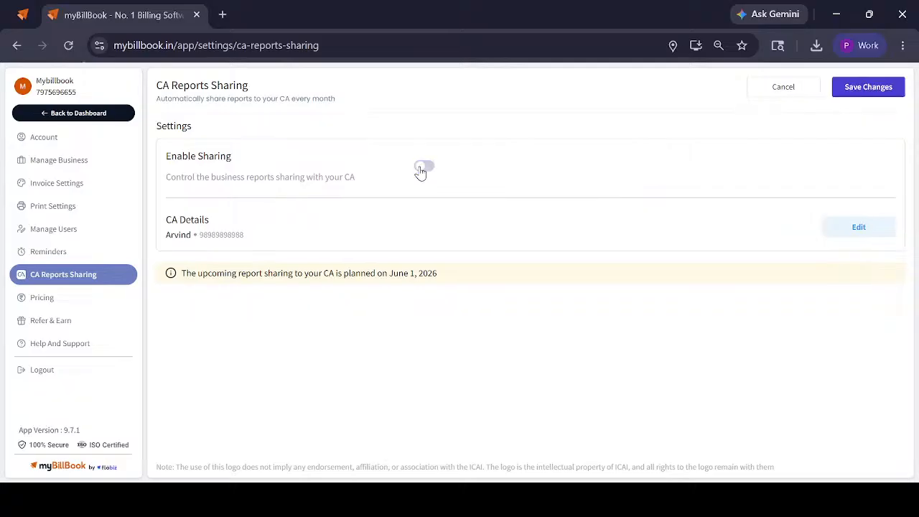
left_click(858, 227)
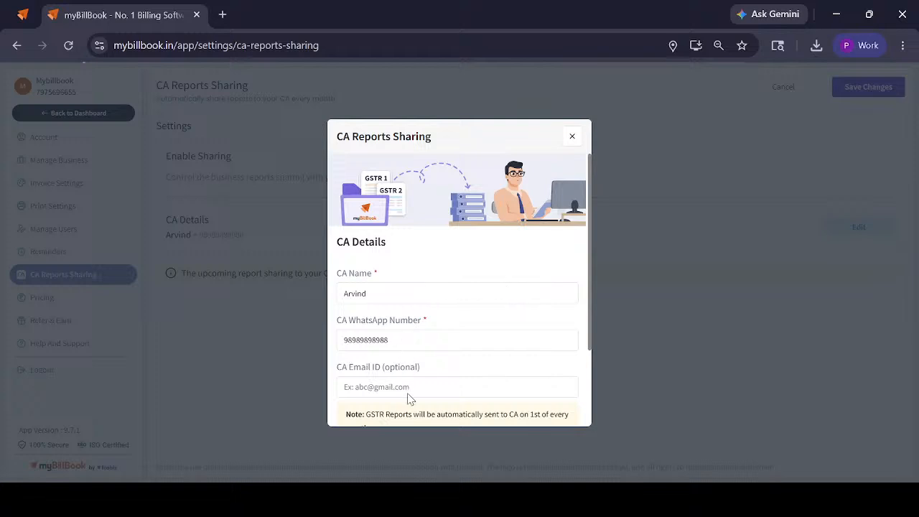
scroll(407, 399, "down", 2)
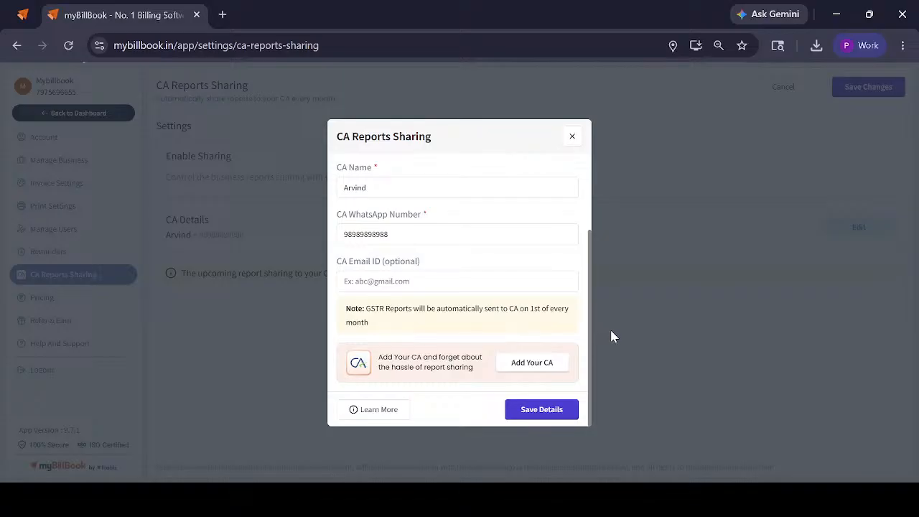
left_click(563, 413)
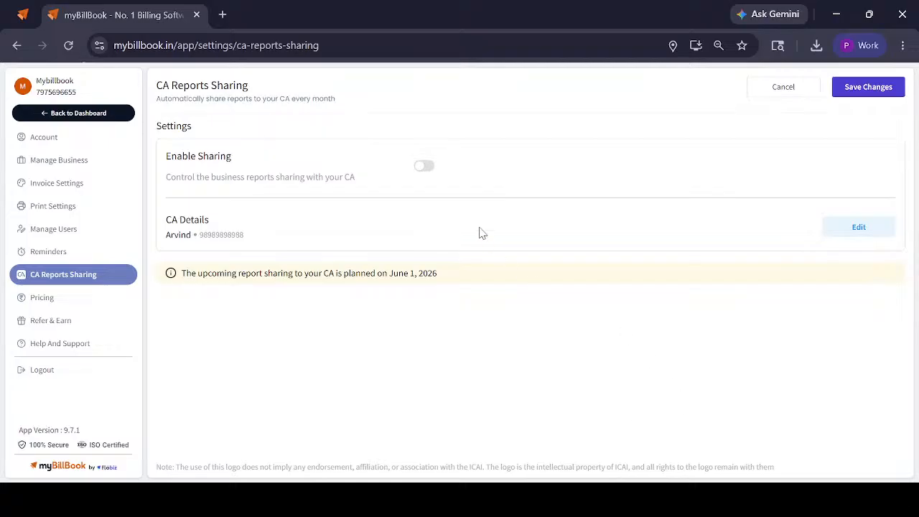
left_click(425, 173)
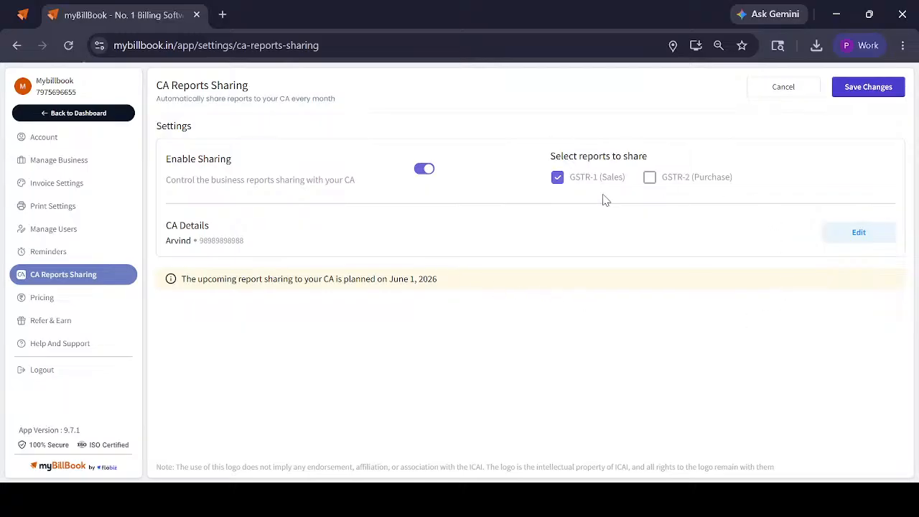
left_click(851, 85)
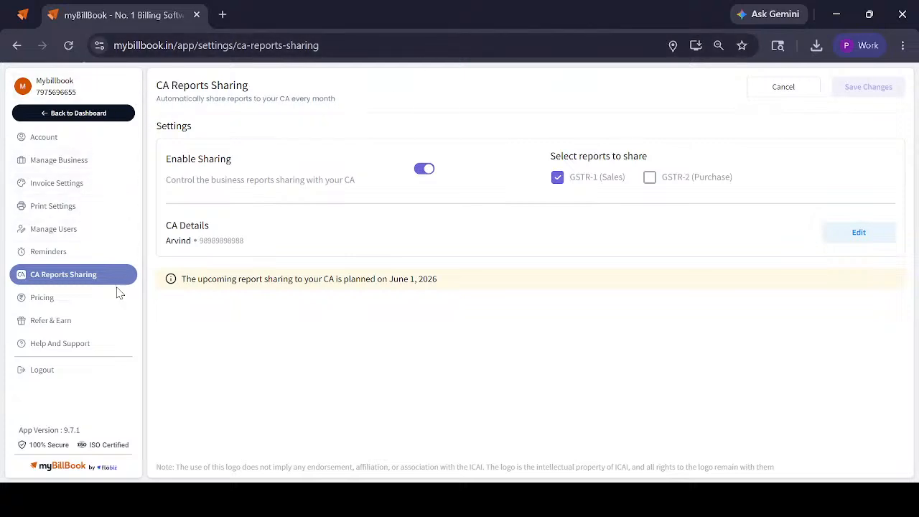
Review the Reminders settings, including the reminders sent to parties with their sample SMS and the reminders sent to the business owner
left_click(43, 251)
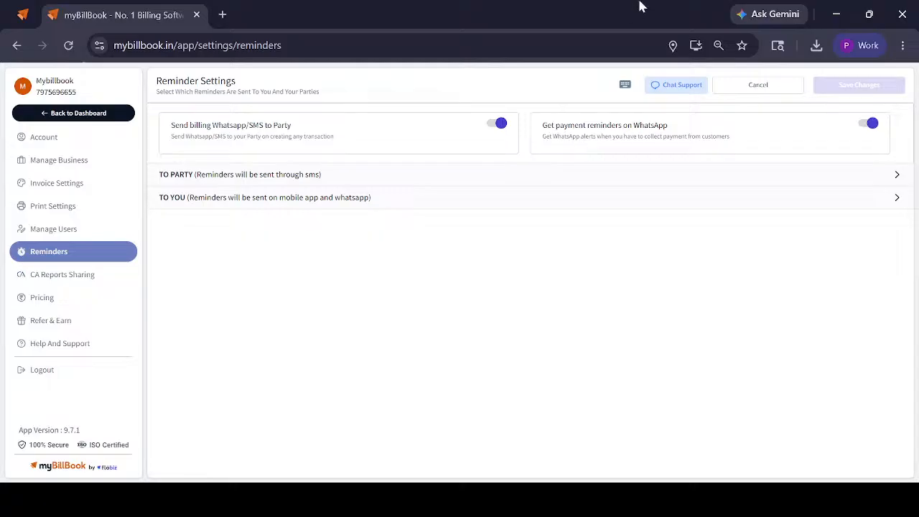
left_click(314, 180)
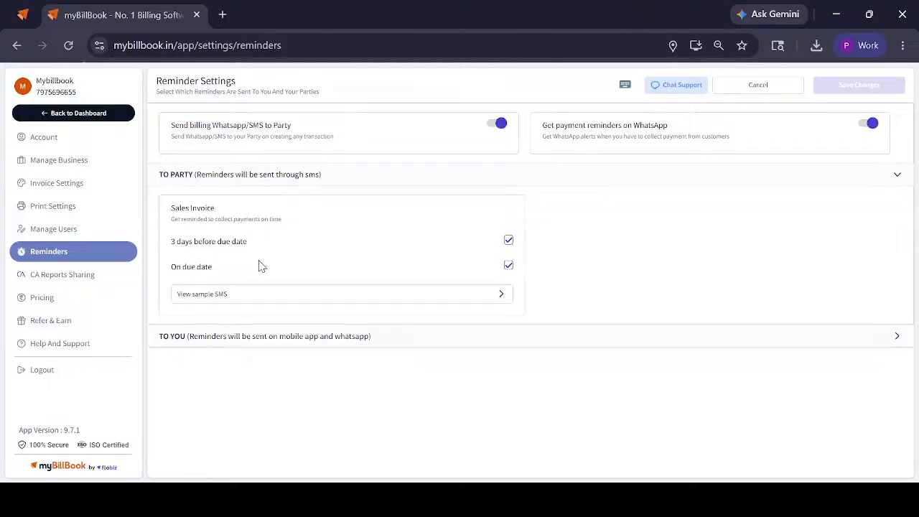
left_click(219, 300)
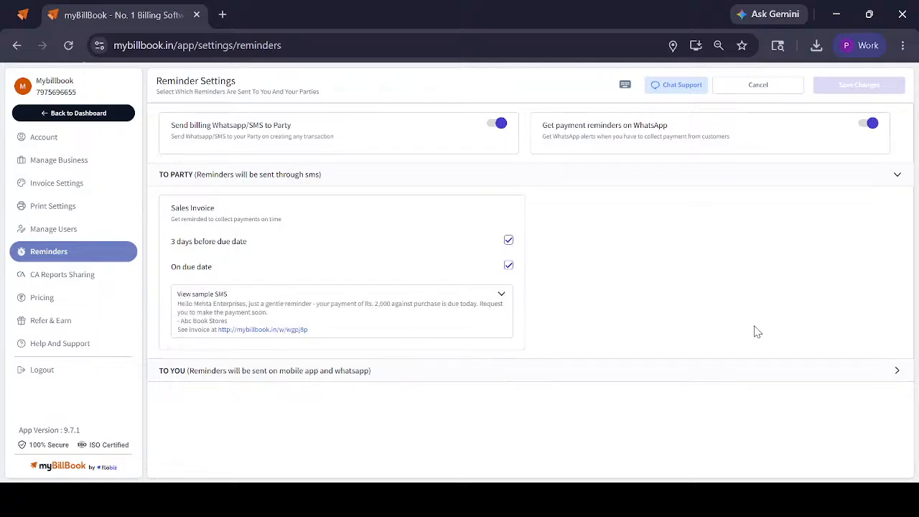
left_click(316, 373)
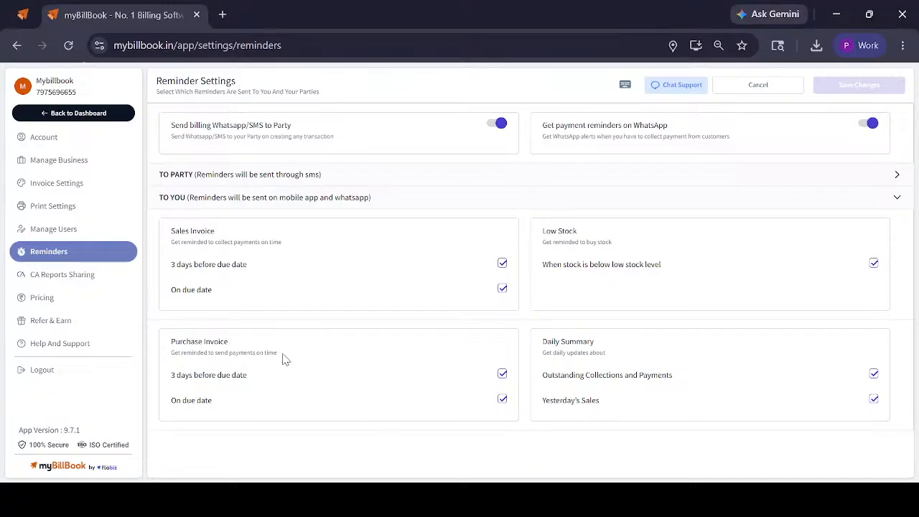
Open the Bulk Add Items sheet from the items inventory with the Add Items in Bulk option, and examine its columns and sample rows
left_click(63, 117)
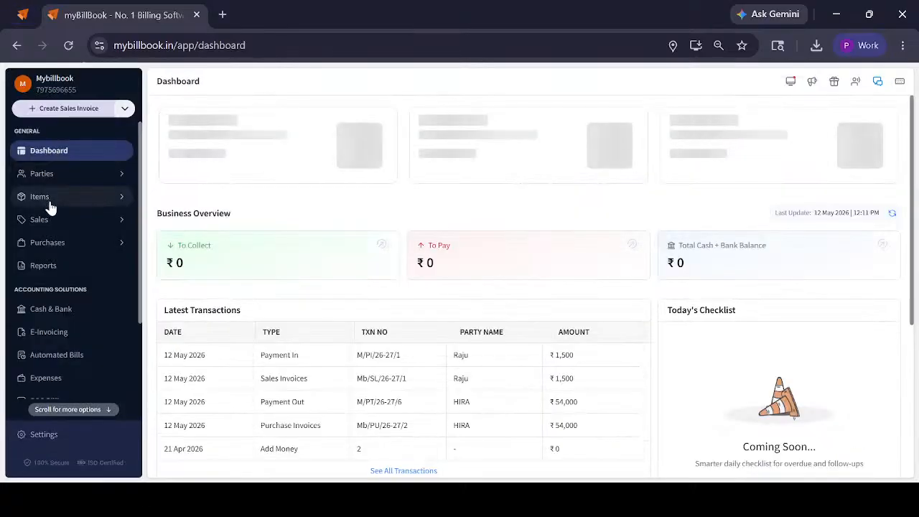
left_click(45, 201)
left_click(771, 176)
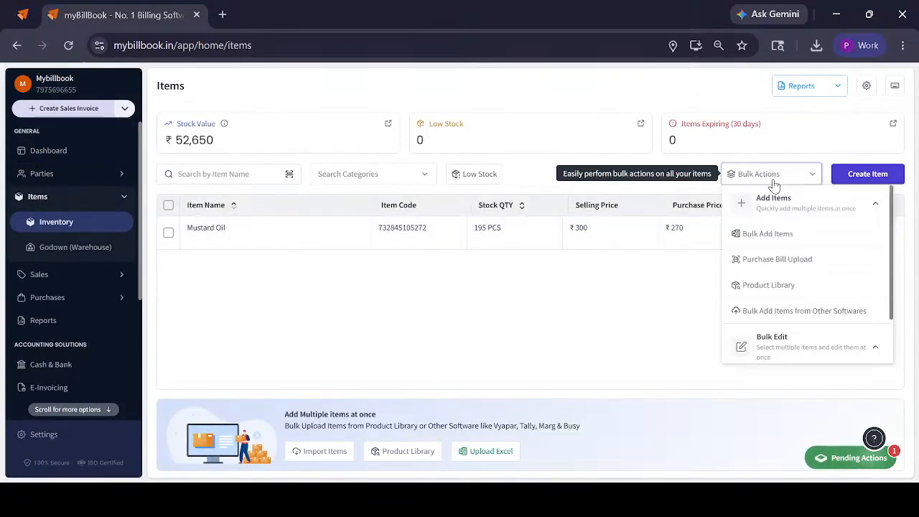
left_click(773, 237)
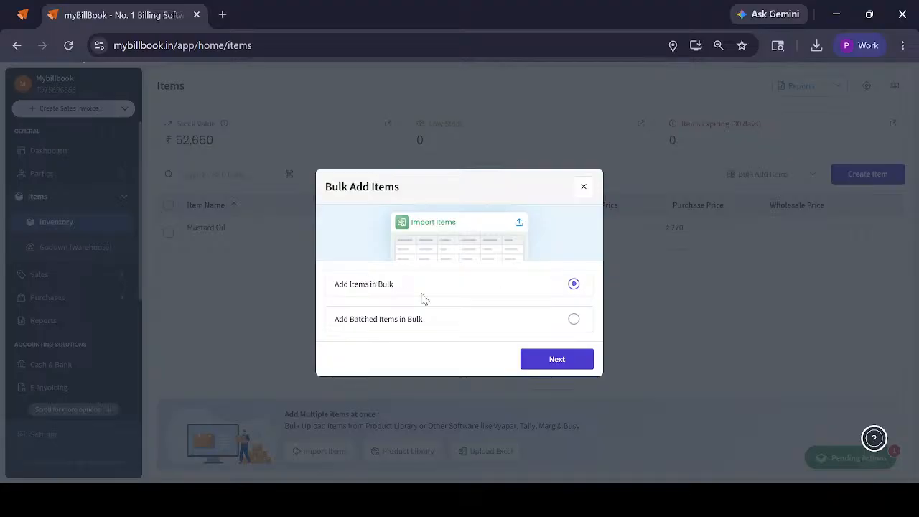
left_click(557, 359)
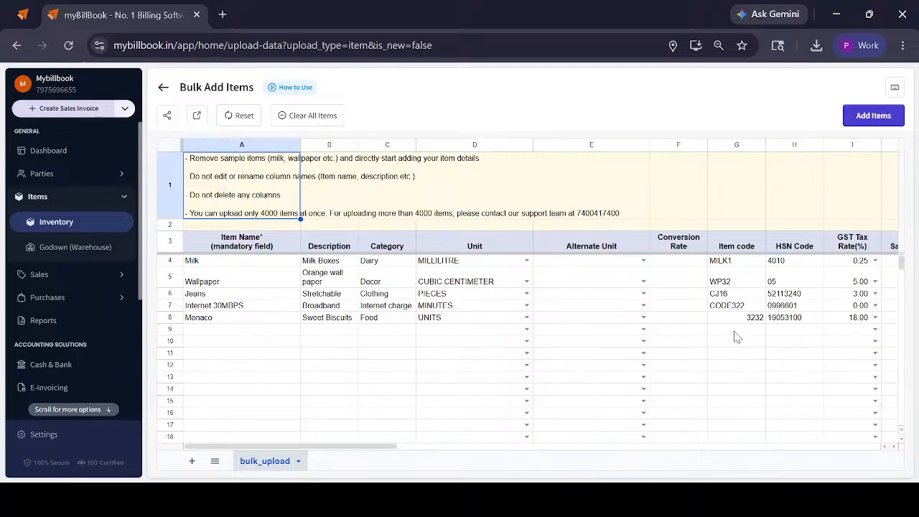
scroll(734, 335, "right", 10)
scroll(734, 336, "left", 9)
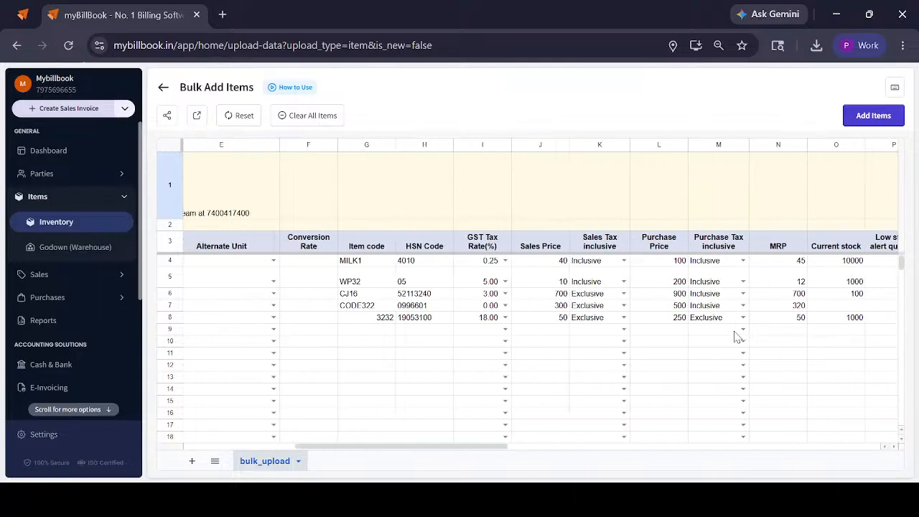
scroll(485, 367, "left", 2)
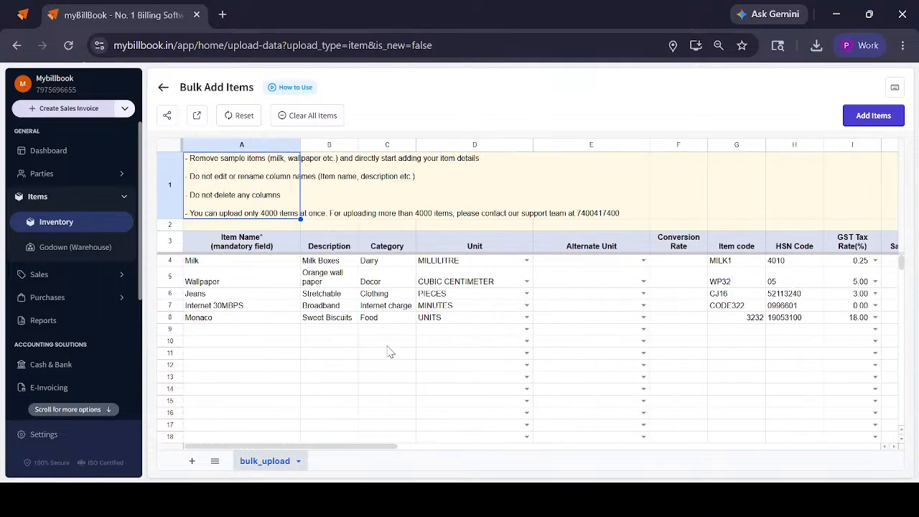